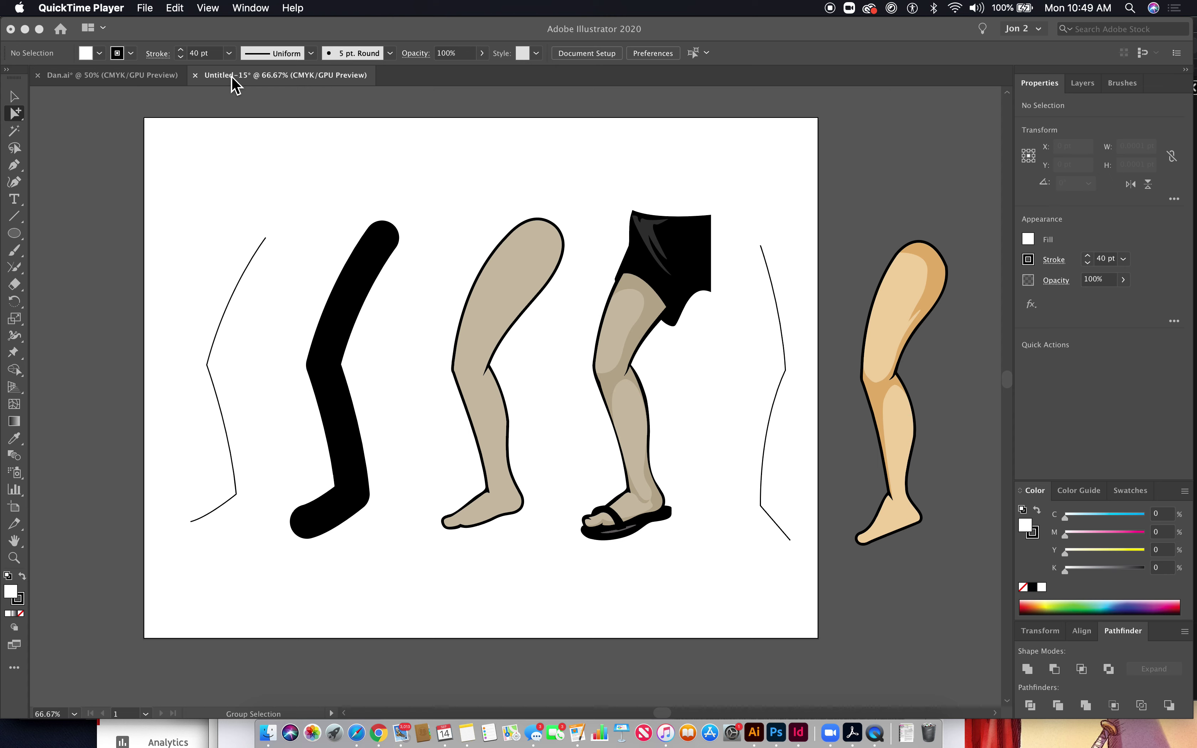
# Step: Draw a curved thigh line with the Pen tool just left of the leftmost leg line
pyautogui.click(228, 309)
pyautogui.click(14, 165)
pyautogui.moveTo(501, 276); pyautogui.dragTo(796, 254)
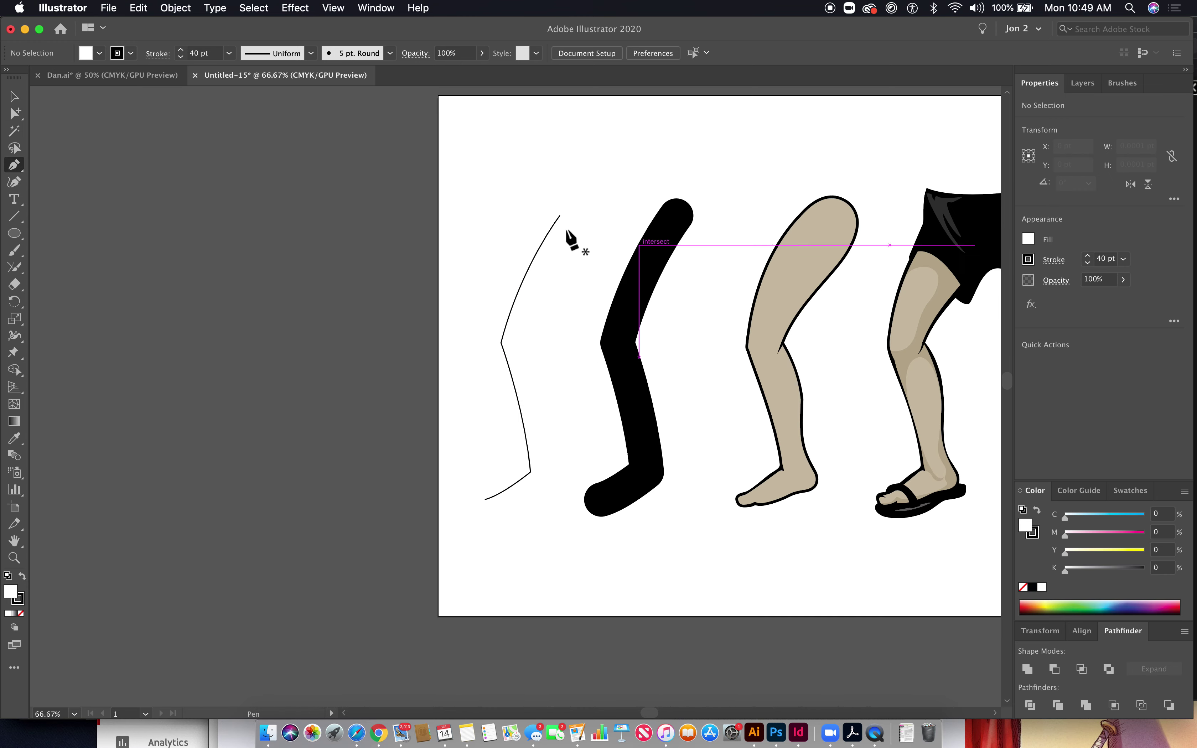
pyautogui.click(497, 215)
pyautogui.moveTo(453, 346); pyautogui.dragTo(451, 410)
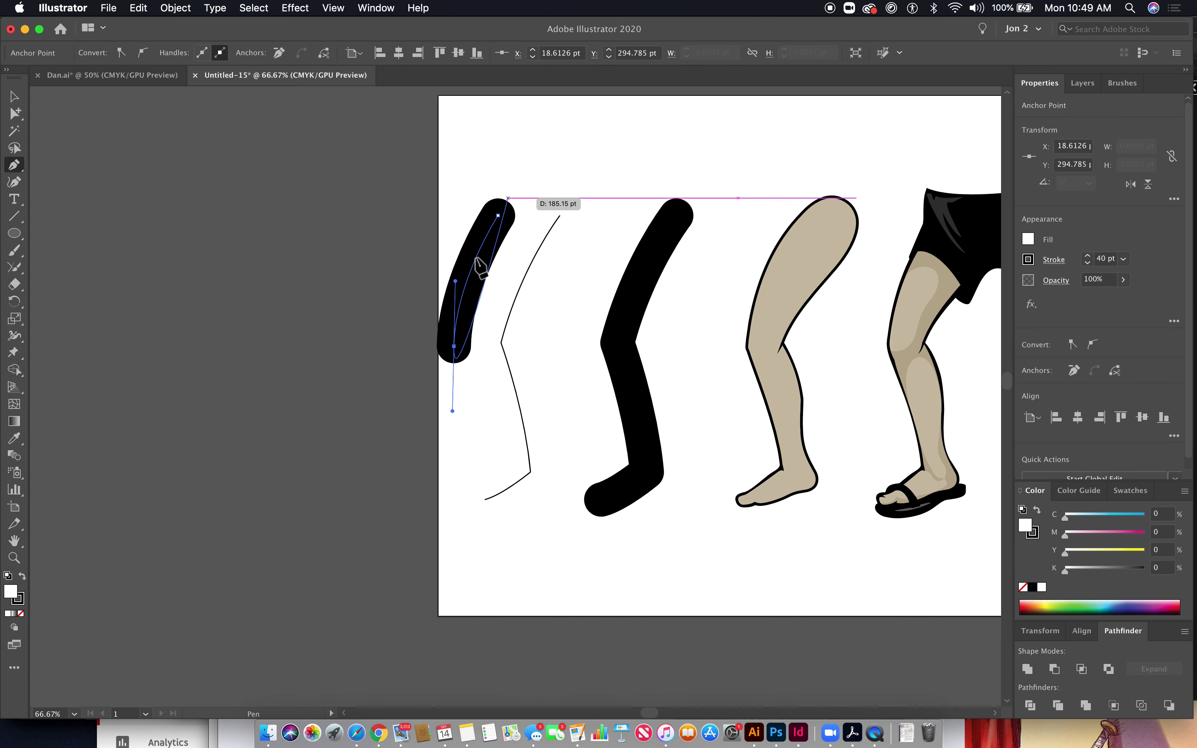
# Step: Set the new thigh curve's stroke weight to 1 pt
pyautogui.click(14, 114)
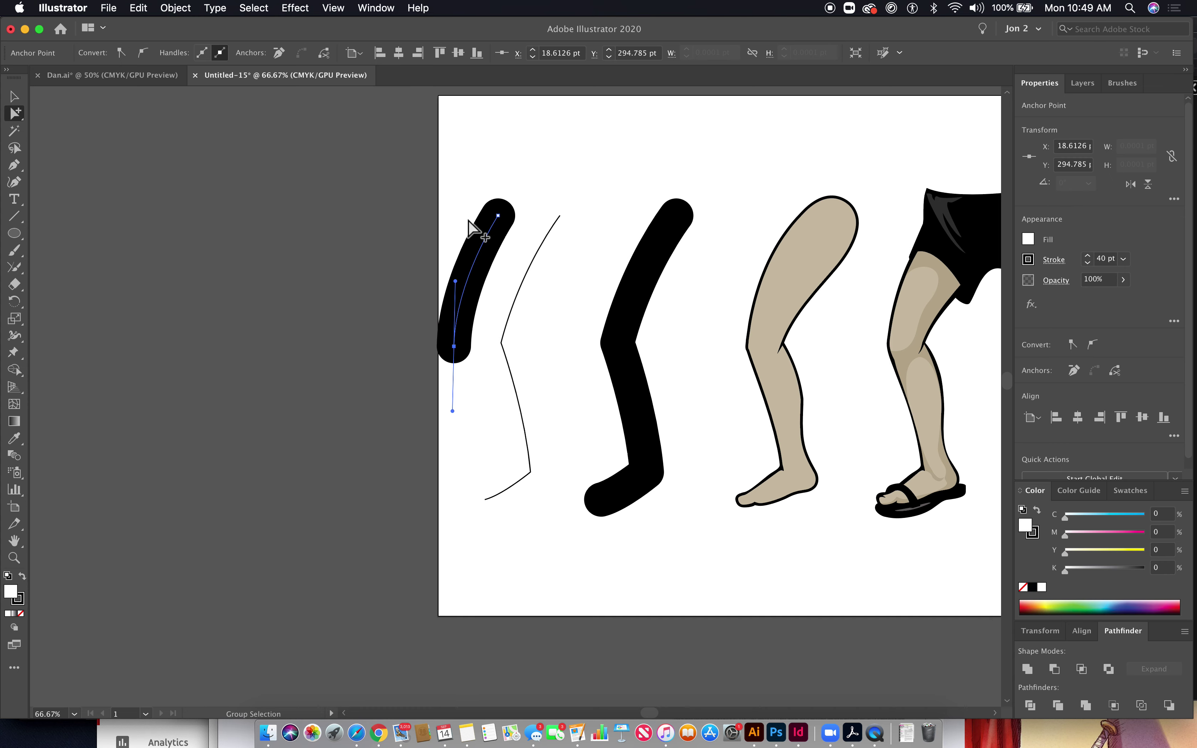
pyautogui.click(488, 227)
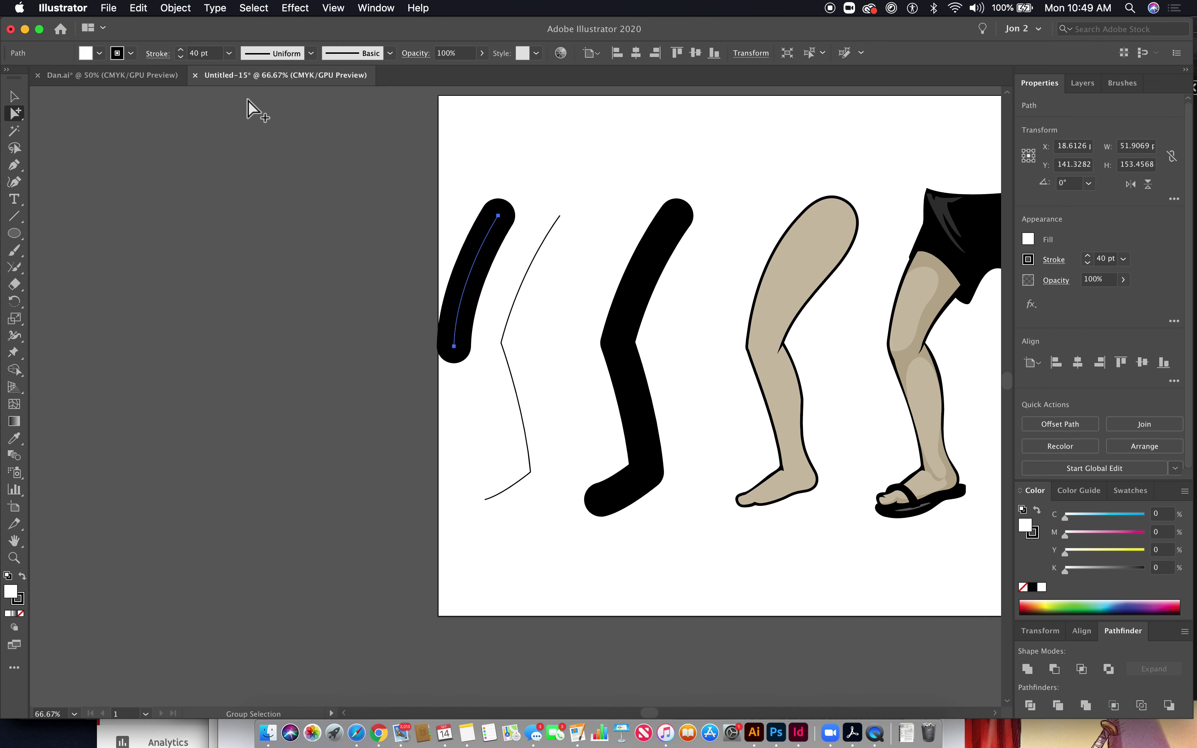
pyautogui.click(229, 53)
pyautogui.click(252, 115)
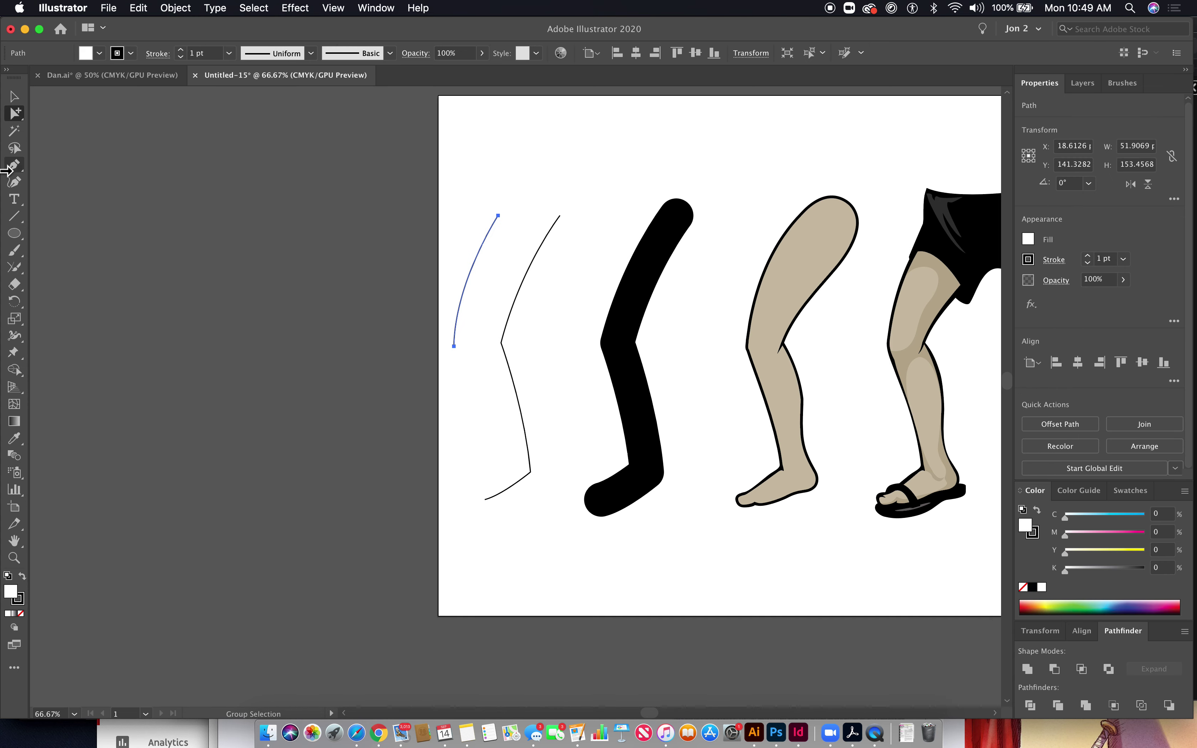
# Step: Try to extend the thigh curve into a shin and foot, and delete the unfinished path
pyautogui.click(13, 164)
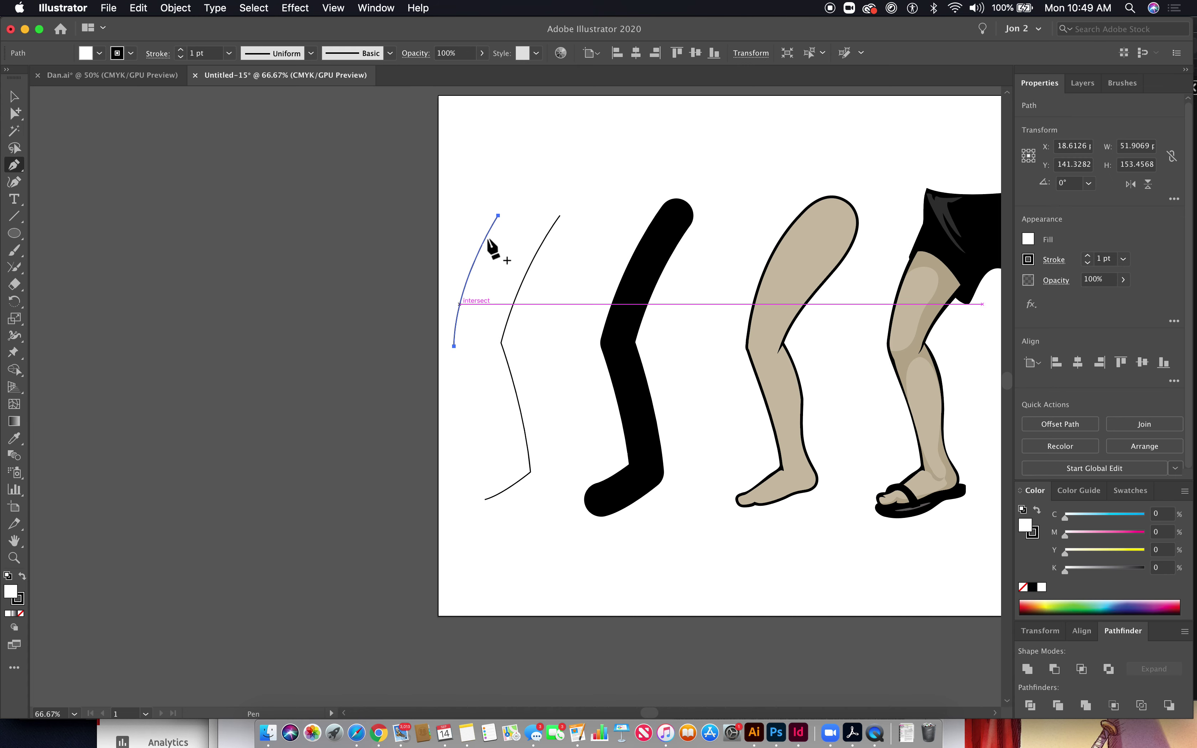
pyautogui.click(454, 346)
pyautogui.click(454, 346)
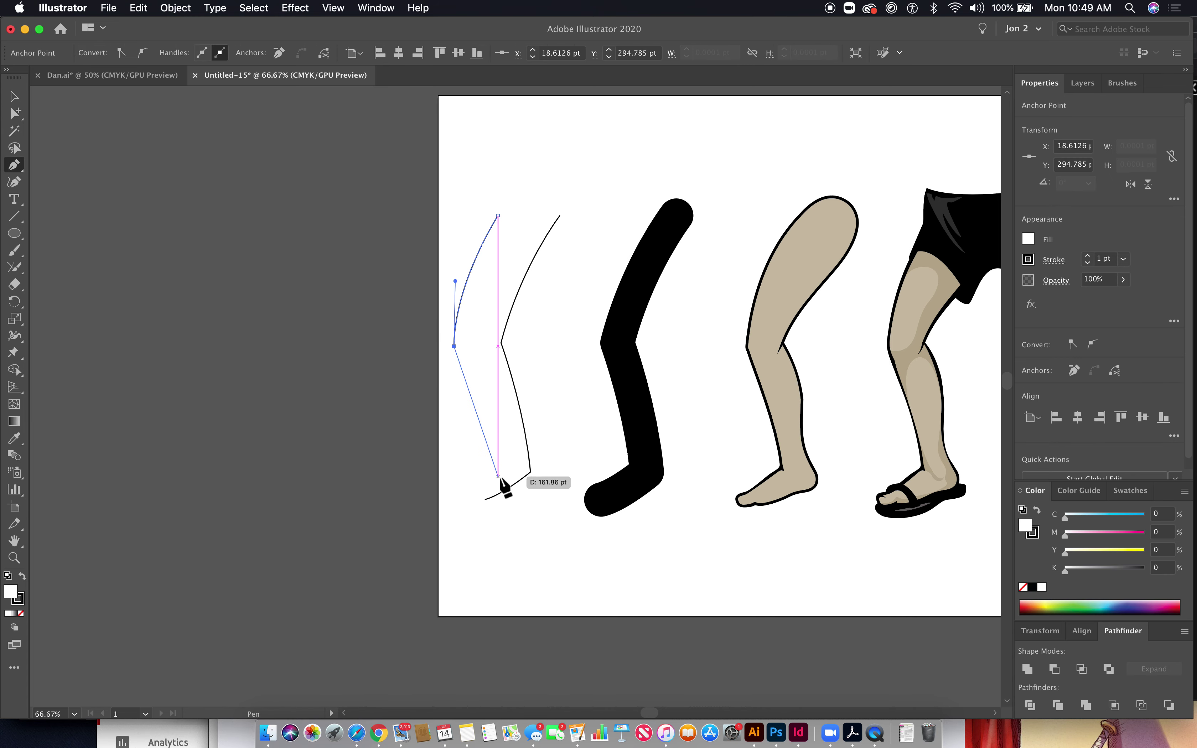
pyautogui.moveTo(471, 458); pyautogui.dragTo(472, 508)
pyautogui.click(471, 457)
pyautogui.moveTo(430, 483); pyautogui.dragTo(419, 489)
pyautogui.press('super+z')
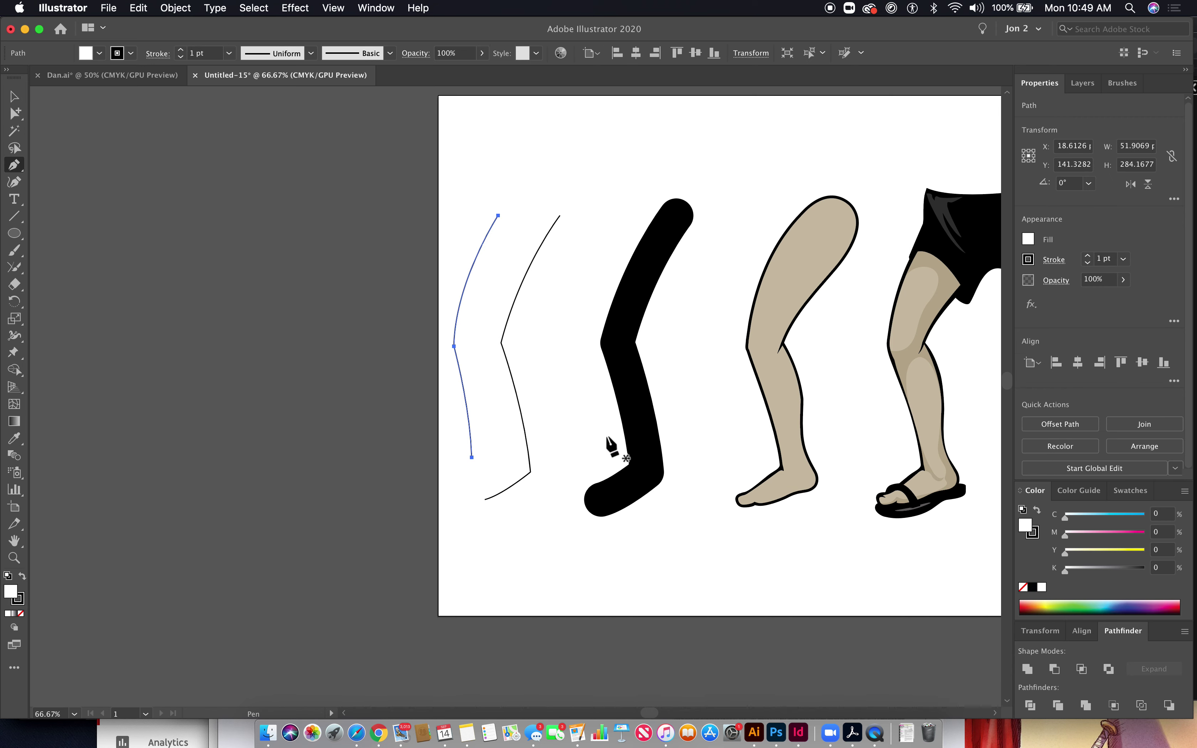
pyautogui.press('BackSpace')
# Step: Draw a new leg path beside the leftmost leg line with the Pen tool, from curved thigh through knee and shin to foot
pyautogui.click(525, 216)
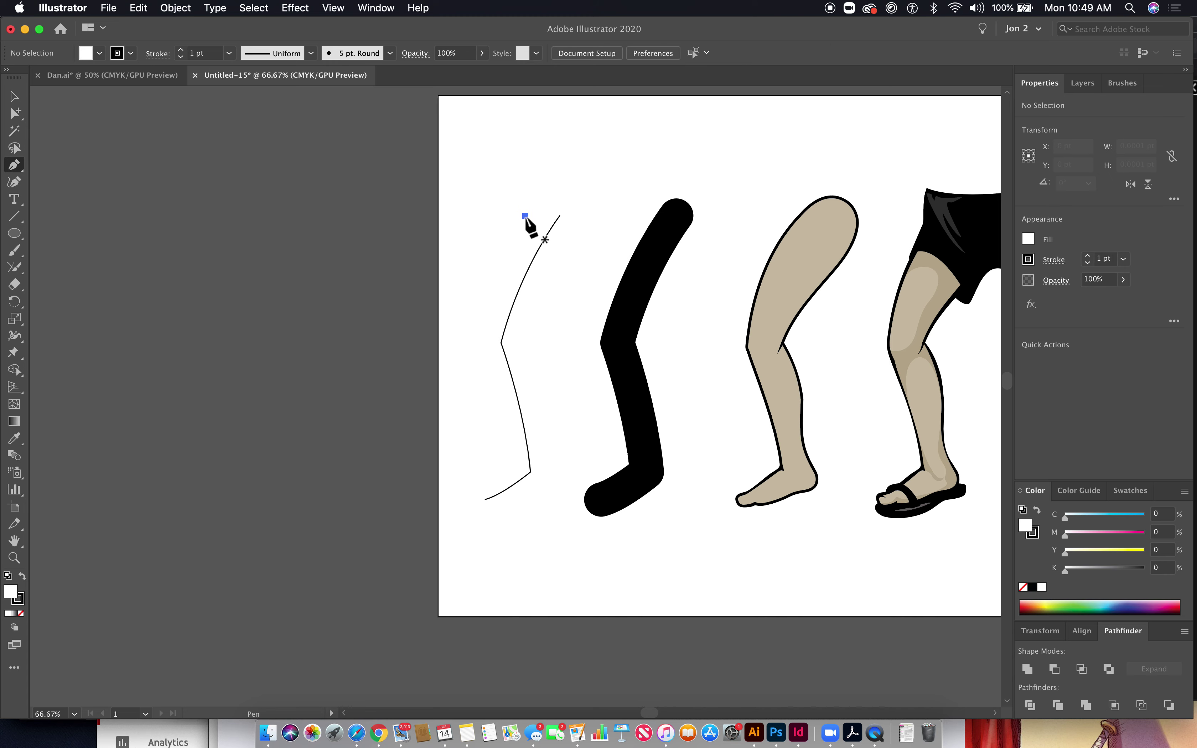
pyautogui.moveTo(474, 344); pyautogui.dragTo(469, 410)
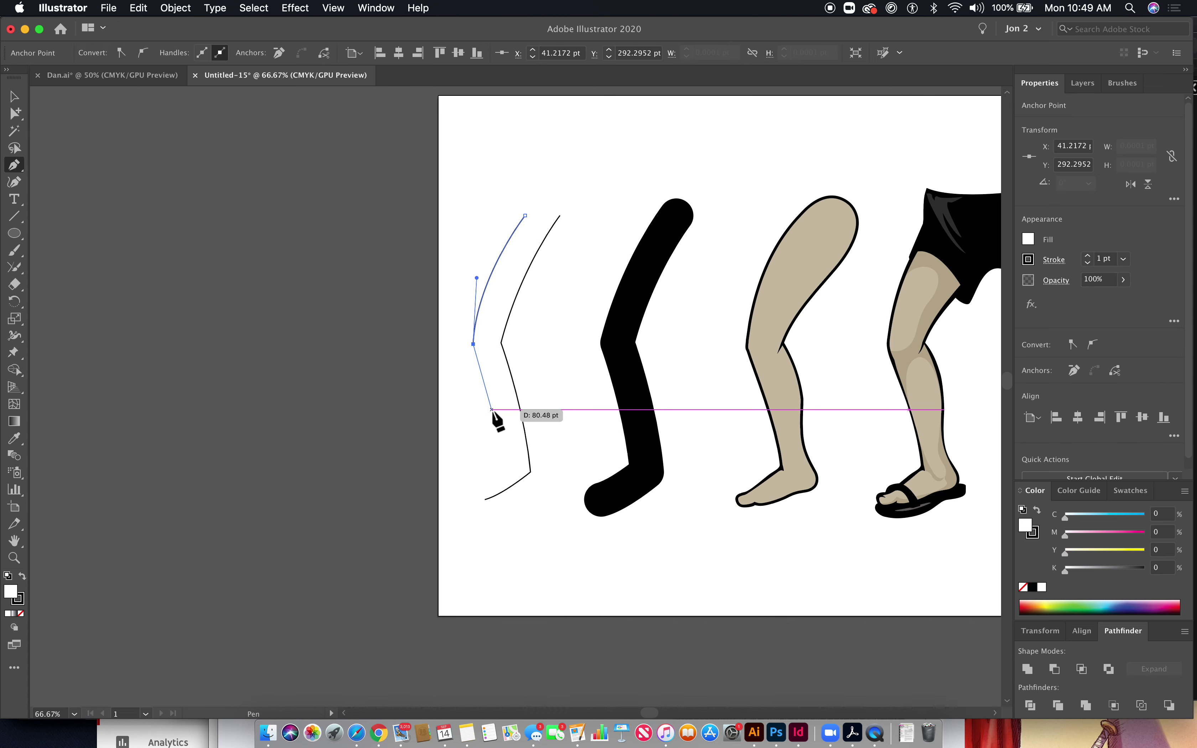
pyautogui.moveTo(503, 466); pyautogui.dragTo(512, 525)
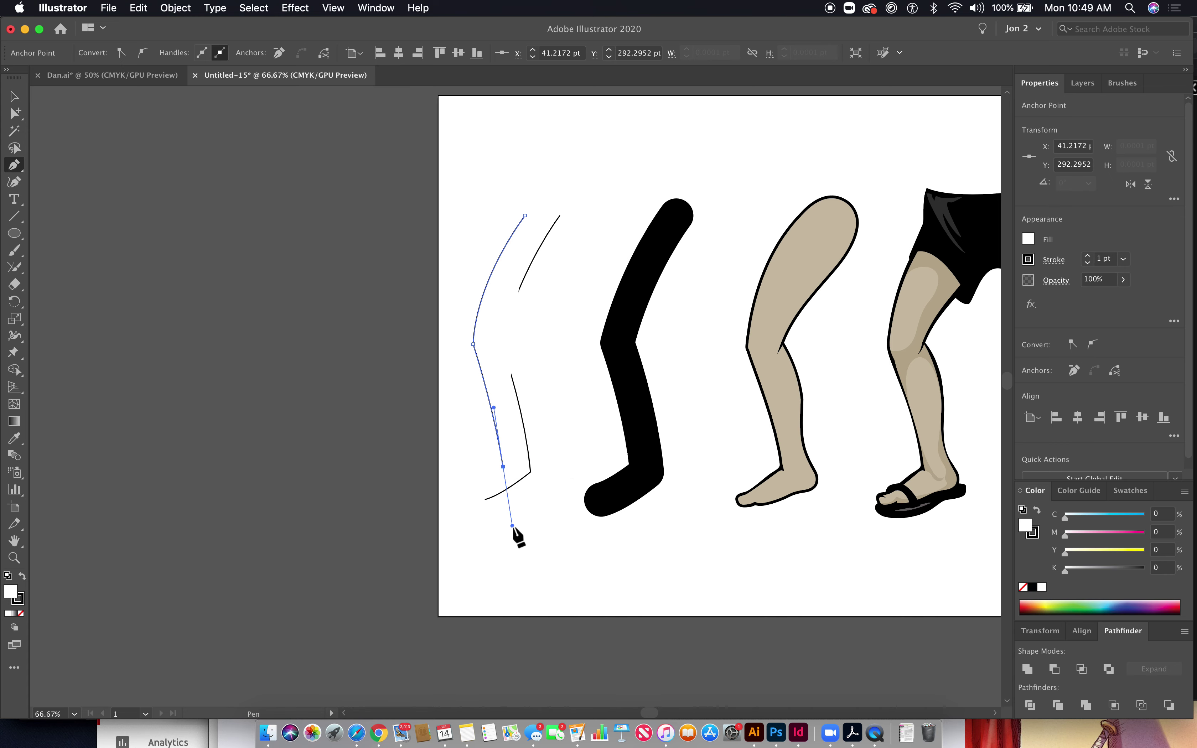
pyautogui.click(503, 467)
pyautogui.moveTo(454, 487); pyautogui.dragTo(440, 487)
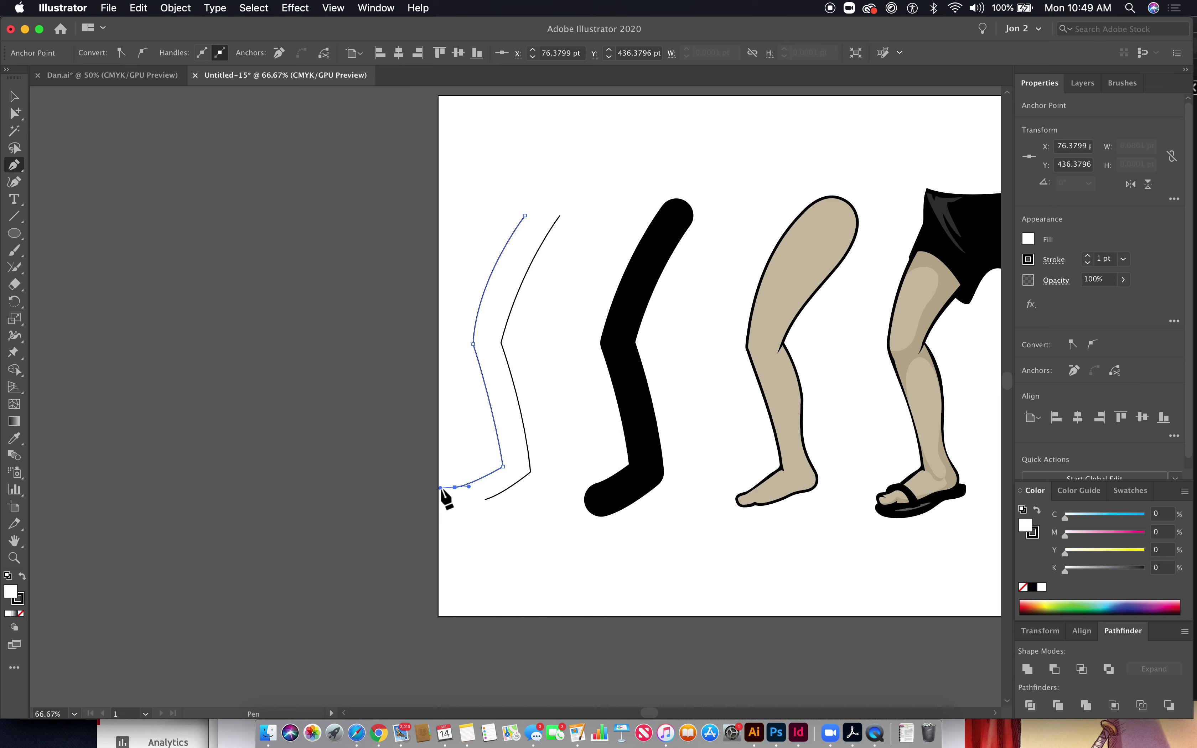
# Step: Select the new leg path and set its fill to none
pyautogui.click(14, 114)
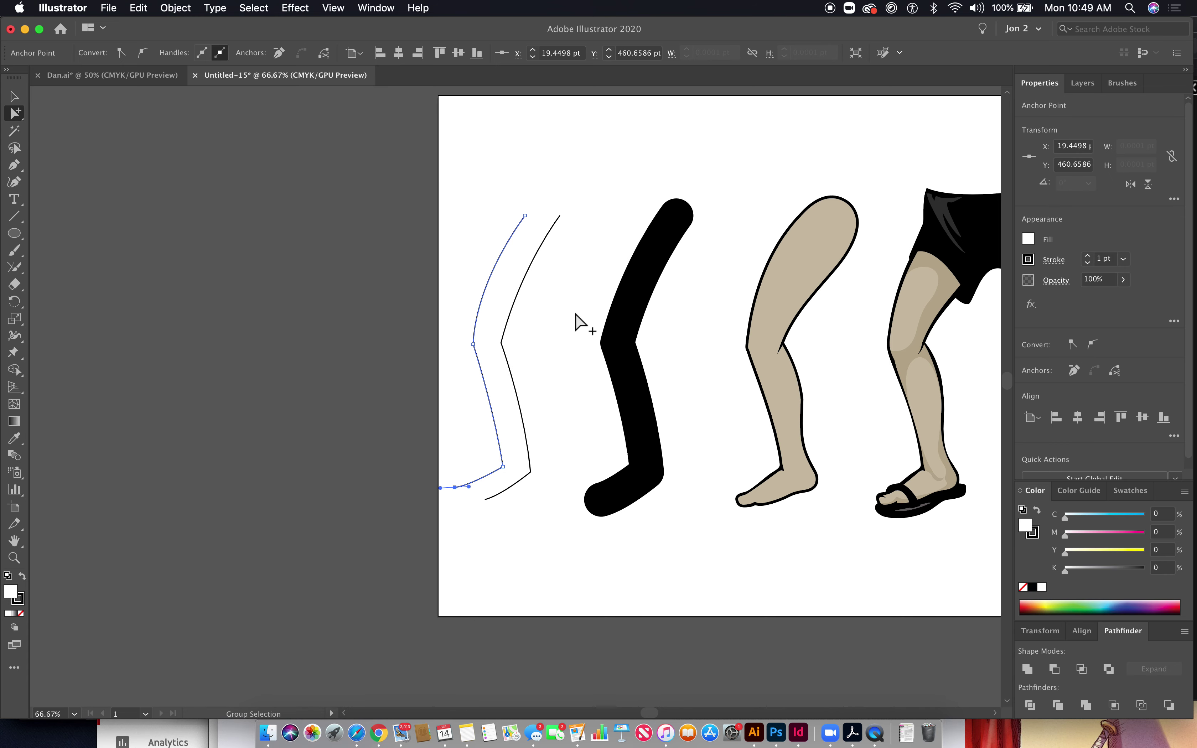
pyautogui.click(474, 347)
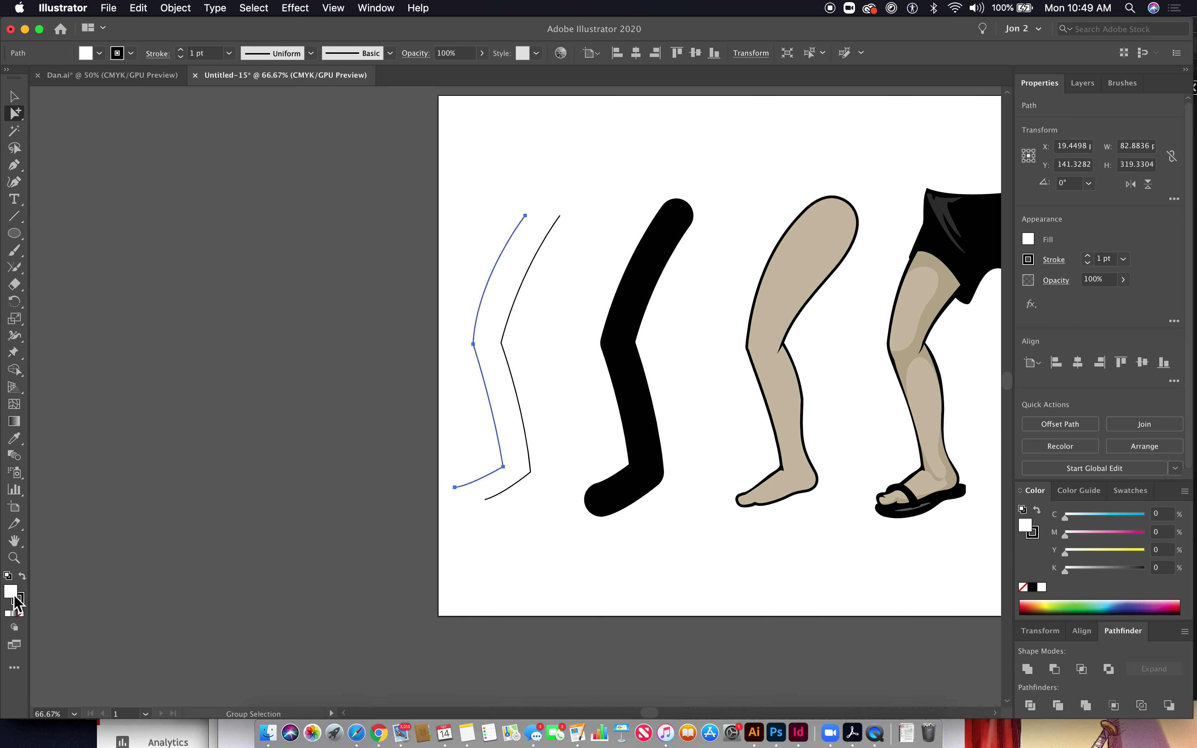
pyautogui.click(21, 614)
# Step: Select all of the leg artwork and move it off the left side of the artboard
pyautogui.moveTo(623, 475); pyautogui.dragTo(337, 523)
pyautogui.moveTo(97, 188); pyautogui.dragTo(949, 593)
pyautogui.moveTo(897, 425); pyautogui.dragTo(83, 428)
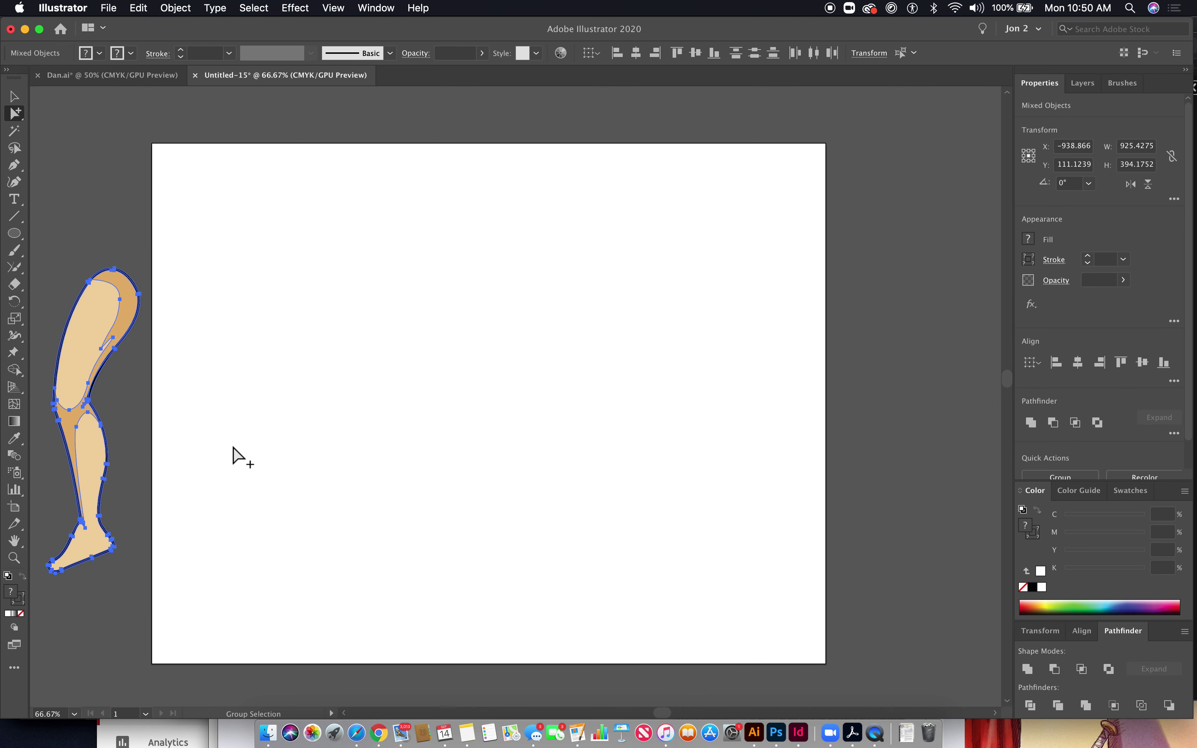
# Step: Move only the new leg path back onto the artboard and place it near the middle
pyautogui.hscroll(-10, 243, 465)
pyautogui.click(55, 439)
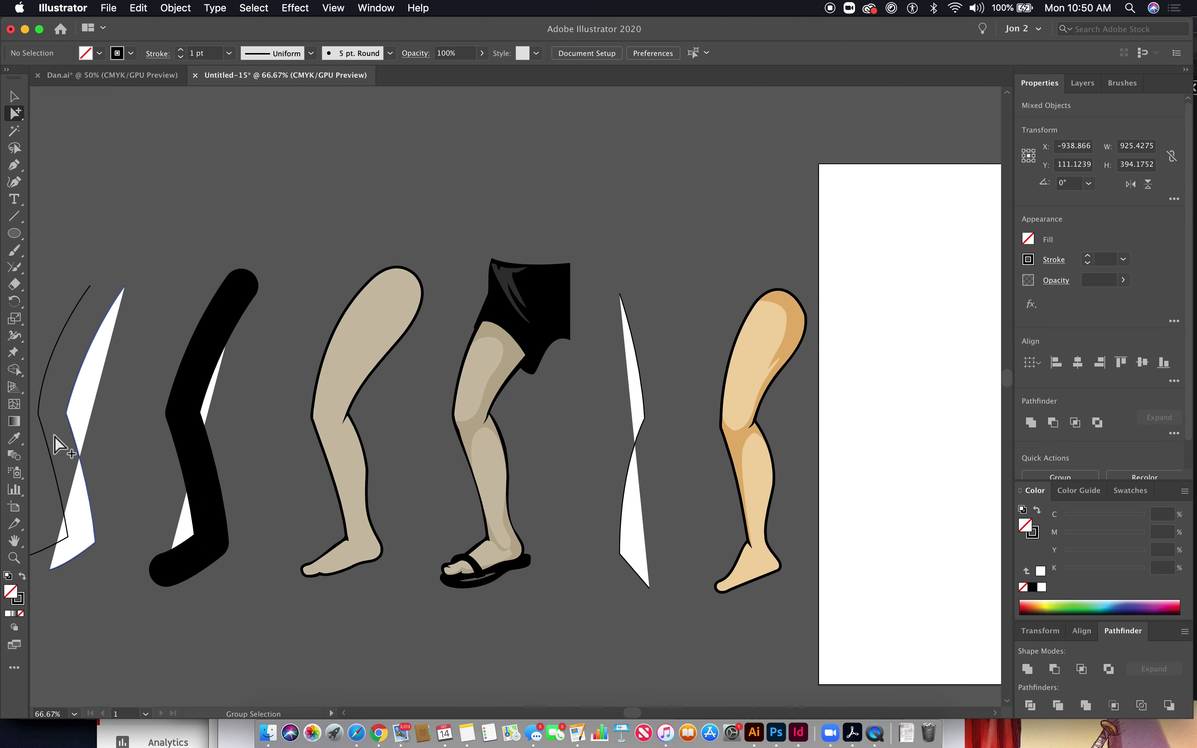
pyautogui.moveTo(54, 441); pyautogui.dragTo(900, 441)
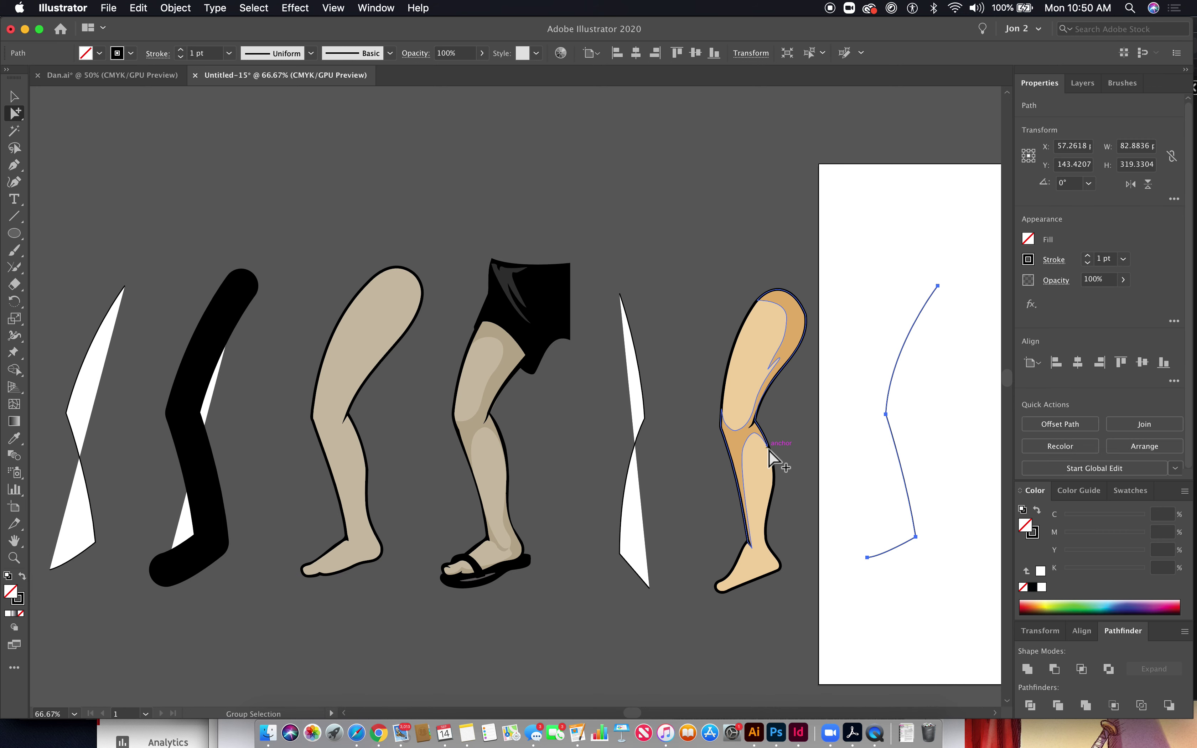
pyautogui.hscroll(15, 768, 450)
pyautogui.moveTo(249, 423); pyautogui.dragTo(541, 425)
pyautogui.click(689, 448)
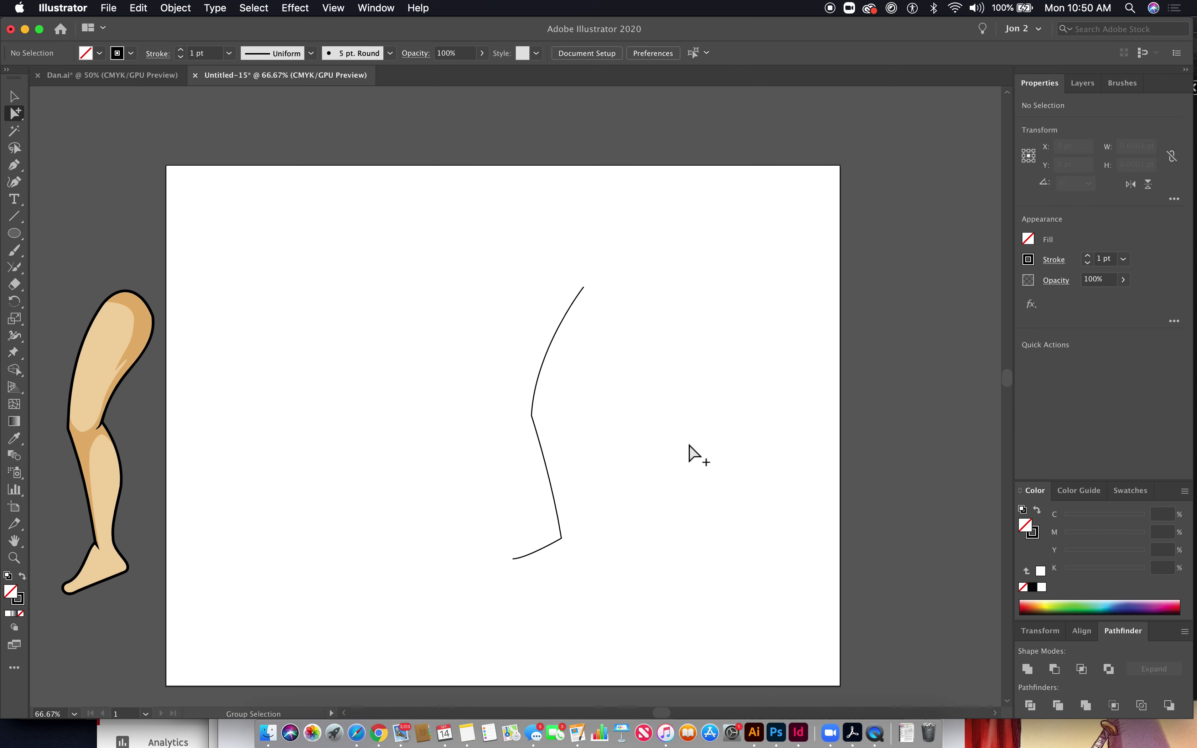
# Step: Refine the leg path at the knee by adjusting the thigh curve's handle and nudging the knee anchor point slightly upward
pyautogui.moveTo(14, 113); pyautogui.dragTo(99, 113)
pyautogui.click(533, 416)
pyautogui.moveTo(534, 355)
pyautogui.mouseDown()
pyautogui.moveTo(553, 360)
pyautogui.moveTo(542, 340)
pyautogui.mouseUp()
pyautogui.moveTo(581, 456); pyautogui.dragTo(504, 401)
pyautogui.press('Up')
pyautogui.press('Up')
pyautogui.press('Up')
pyautogui.press('Up')
pyautogui.press('Up')
pyautogui.press('Up')
pyautogui.press('Up')
pyautogui.press('Up')
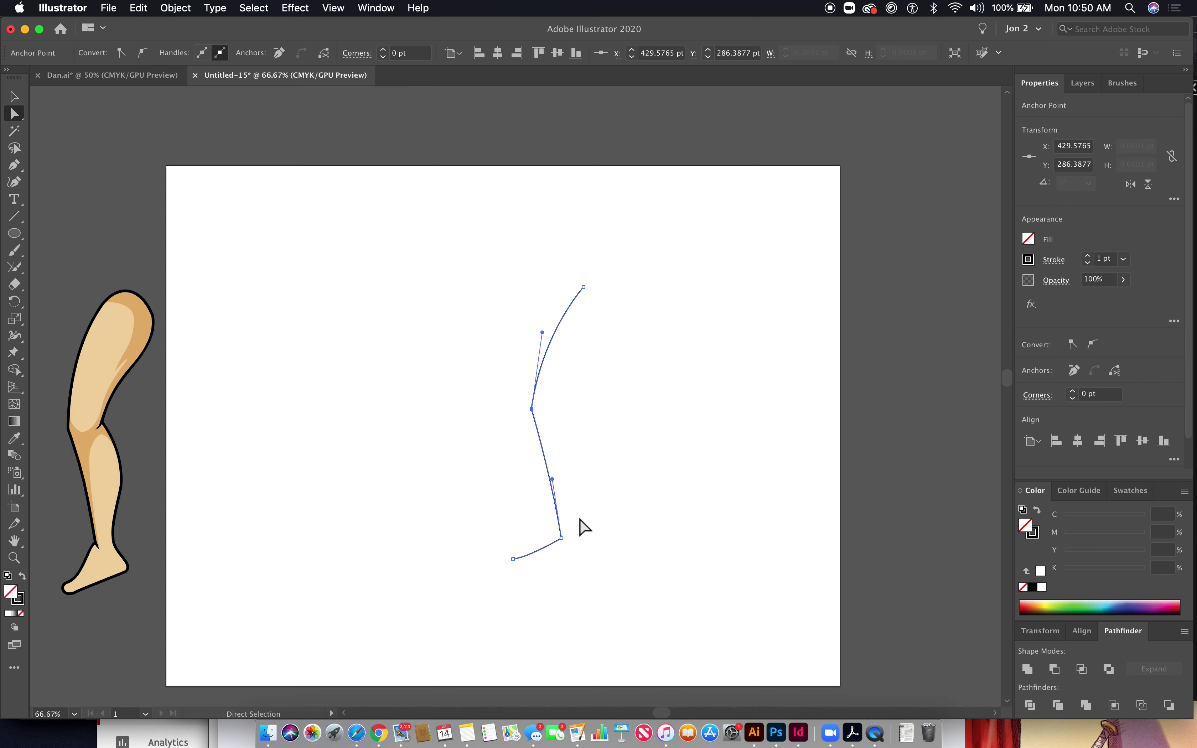
pyautogui.click(596, 495)
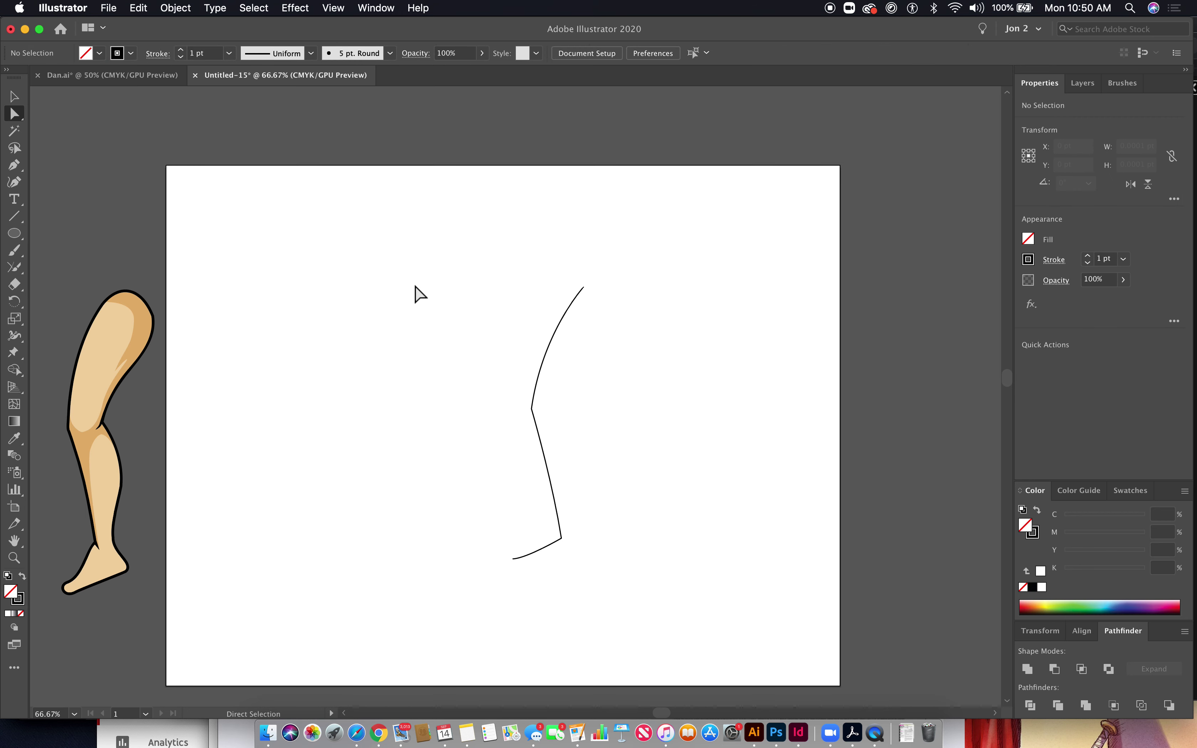
# Step: Select the whole leg path and set its stroke weight to 32 pt
pyautogui.moveTo(415, 287); pyautogui.dragTo(637, 572)
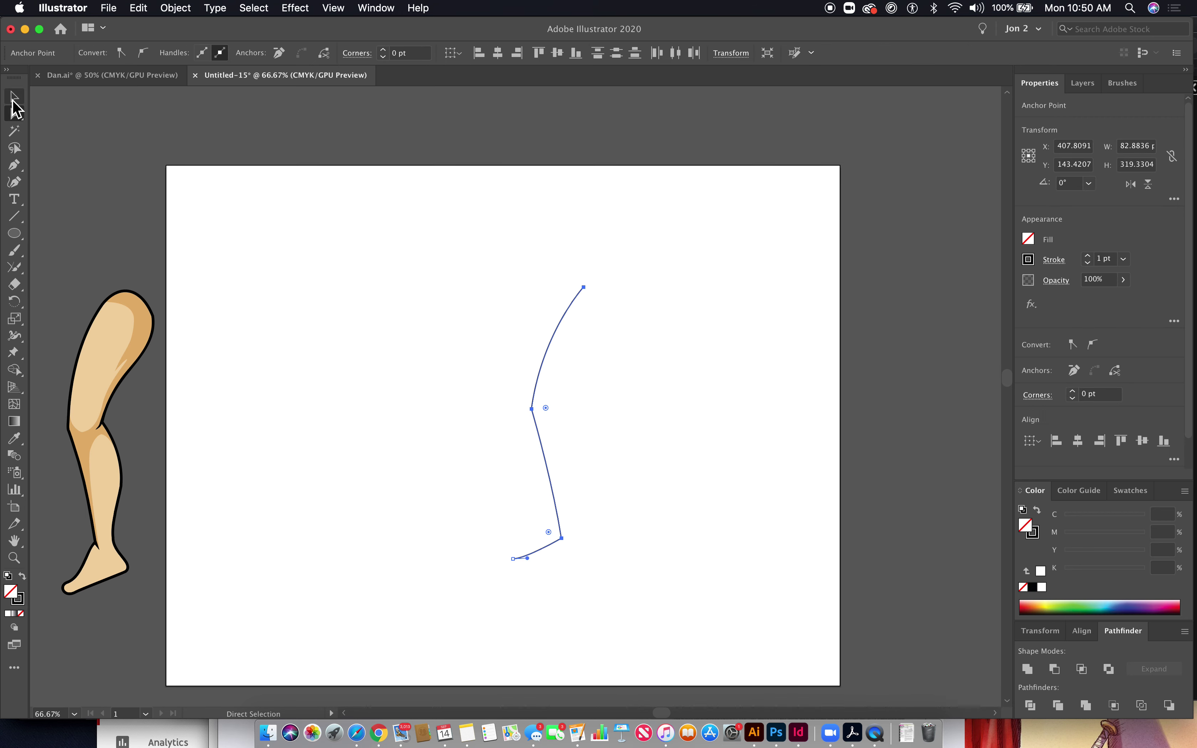
pyautogui.moveTo(15, 109); pyautogui.dragTo(96, 129)
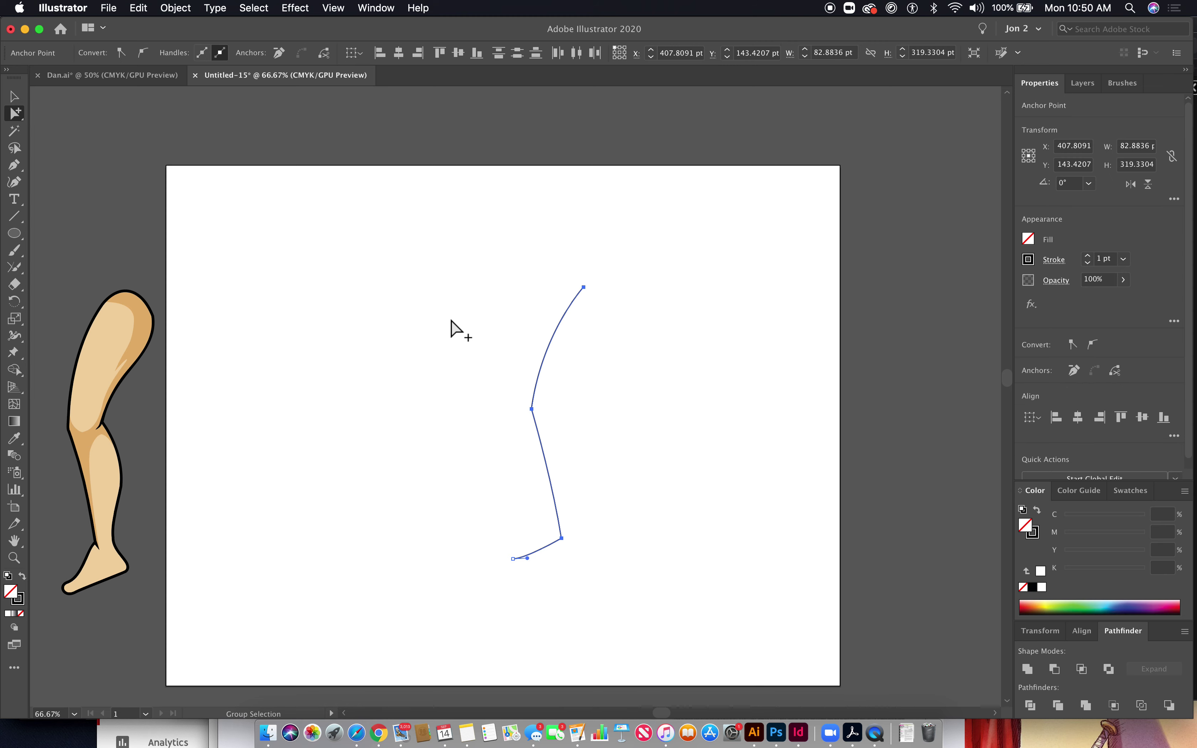
pyautogui.moveTo(451, 321); pyautogui.dragTo(653, 574)
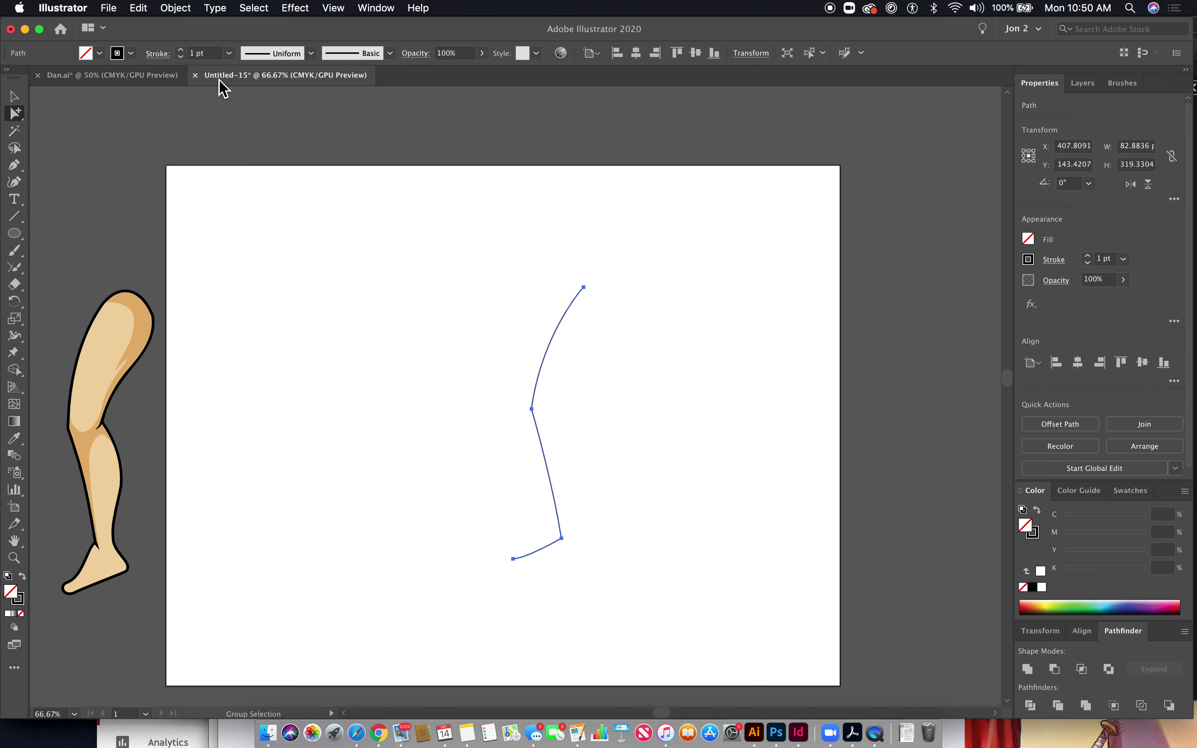
pyautogui.doubleClick(182, 51)
pyautogui.doubleClick(182, 51)
pyautogui.tripleClick(182, 51)
pyautogui.tripleClick(181, 51)
pyautogui.tripleClick(182, 51)
pyautogui.tripleClick(182, 51)
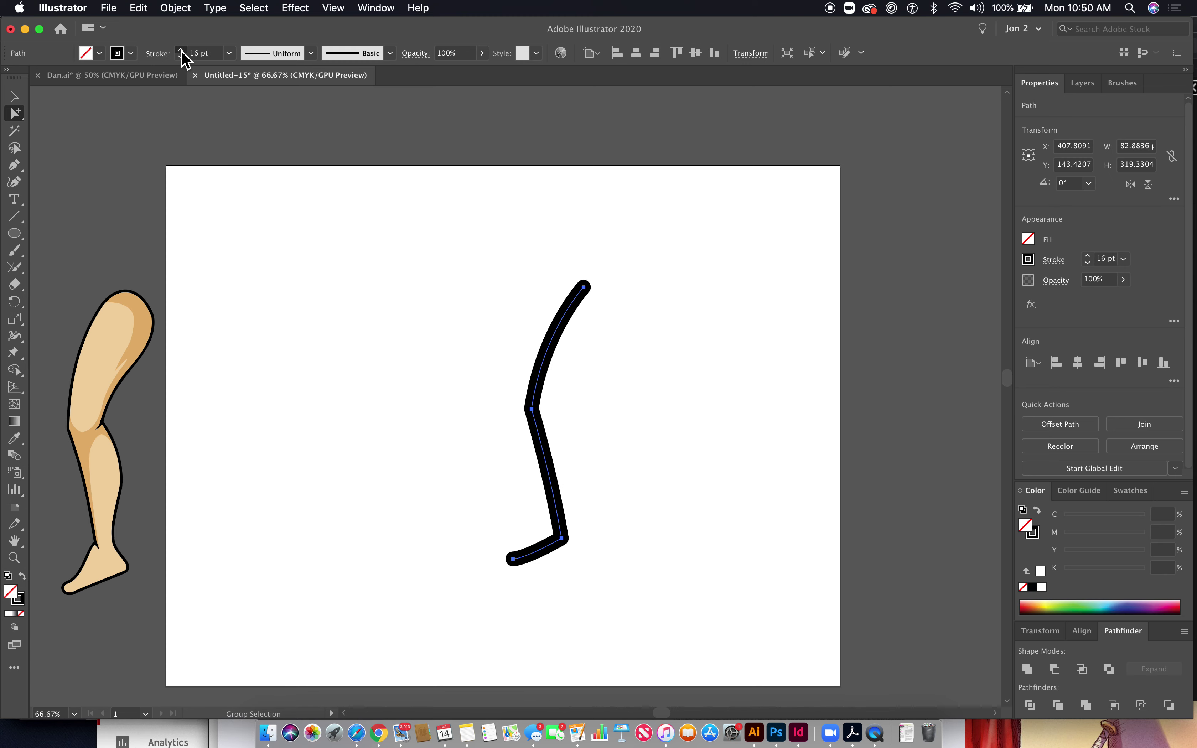
pyautogui.tripleClick(182, 51)
pyautogui.doubleClick(182, 51)
pyautogui.tripleClick(182, 51)
pyautogui.tripleClick(182, 51)
pyautogui.tripleClick(182, 51)
pyautogui.click(182, 51)
# Step: Try a miter join on the leg stroke's corners, return to the round join, and set the weight to 33 pt
pyautogui.click(158, 53)
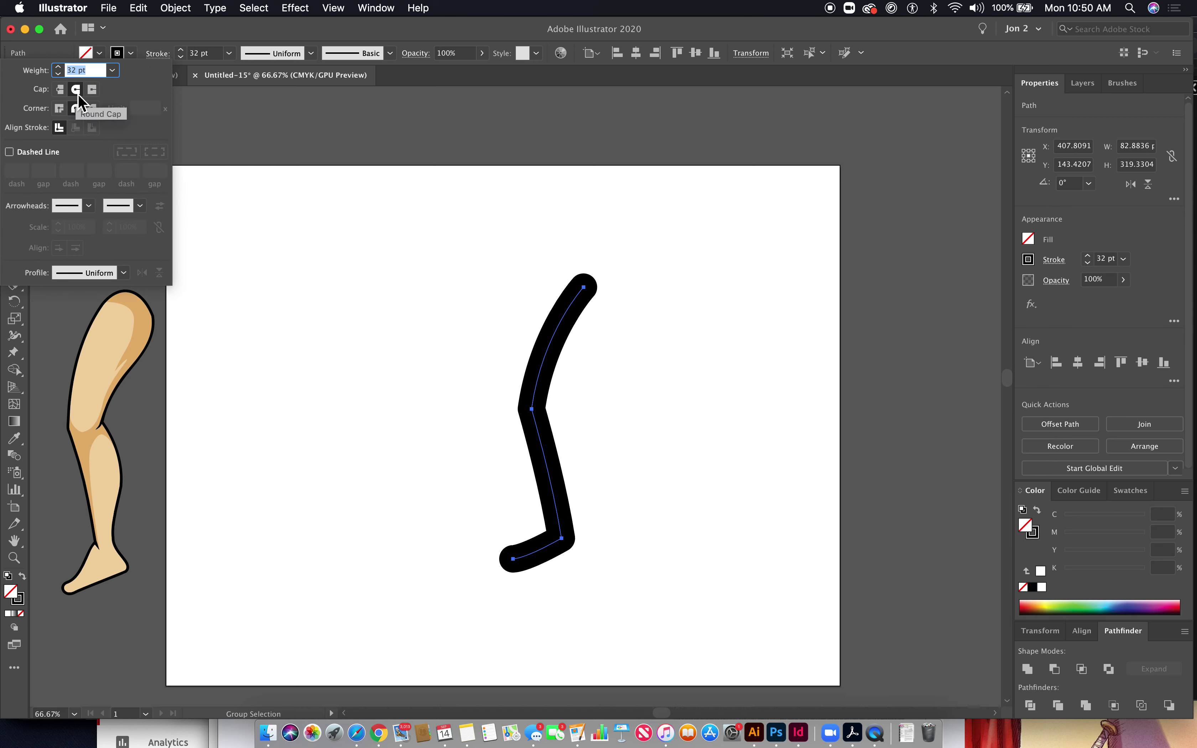
pyautogui.click(66, 113)
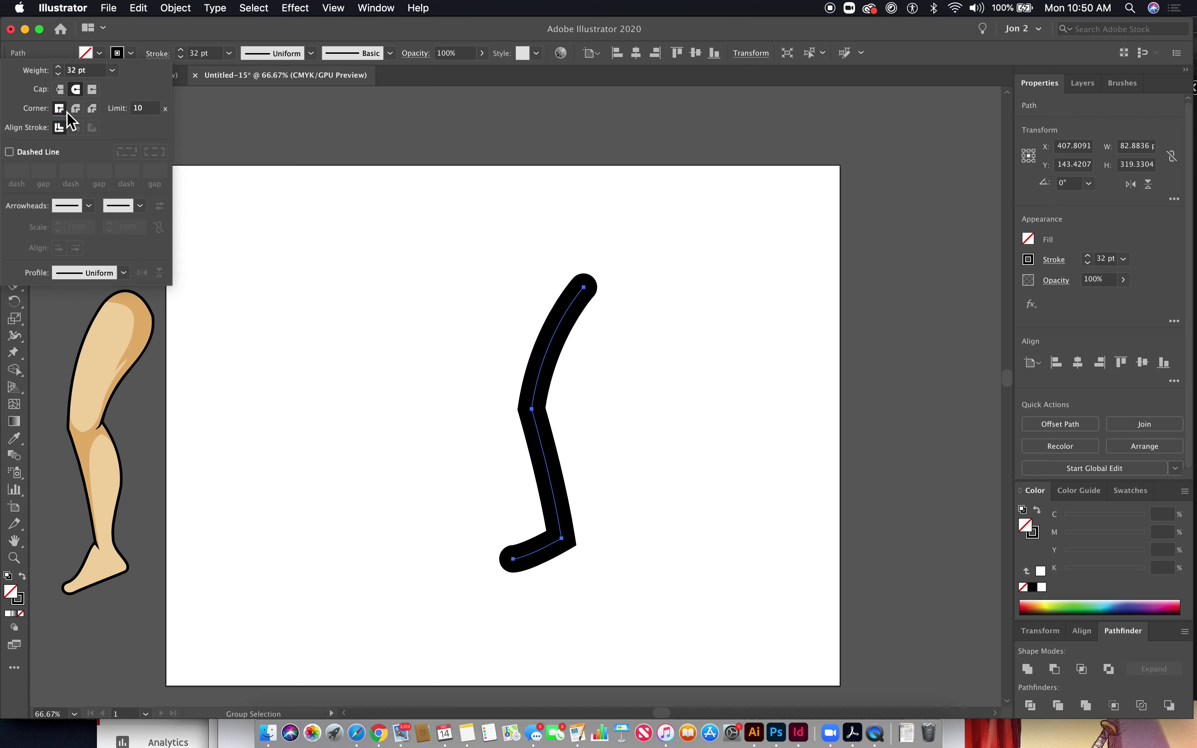
pyautogui.click(76, 113)
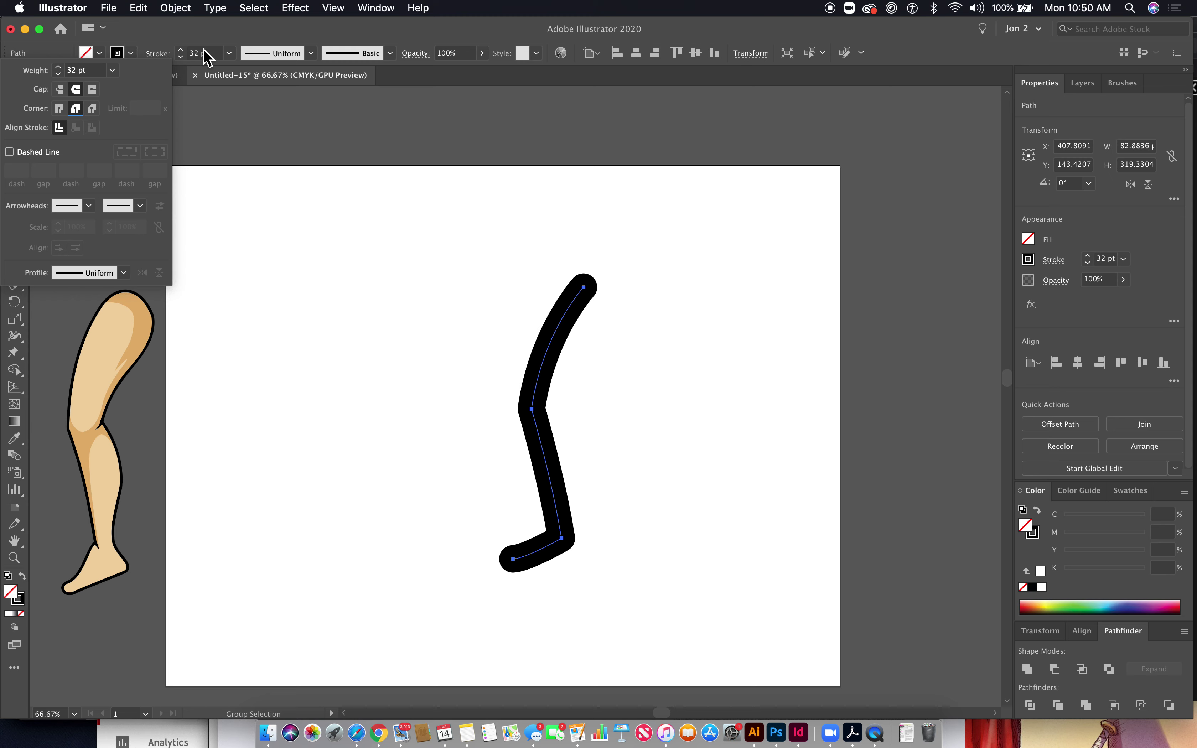
pyautogui.click(182, 50)
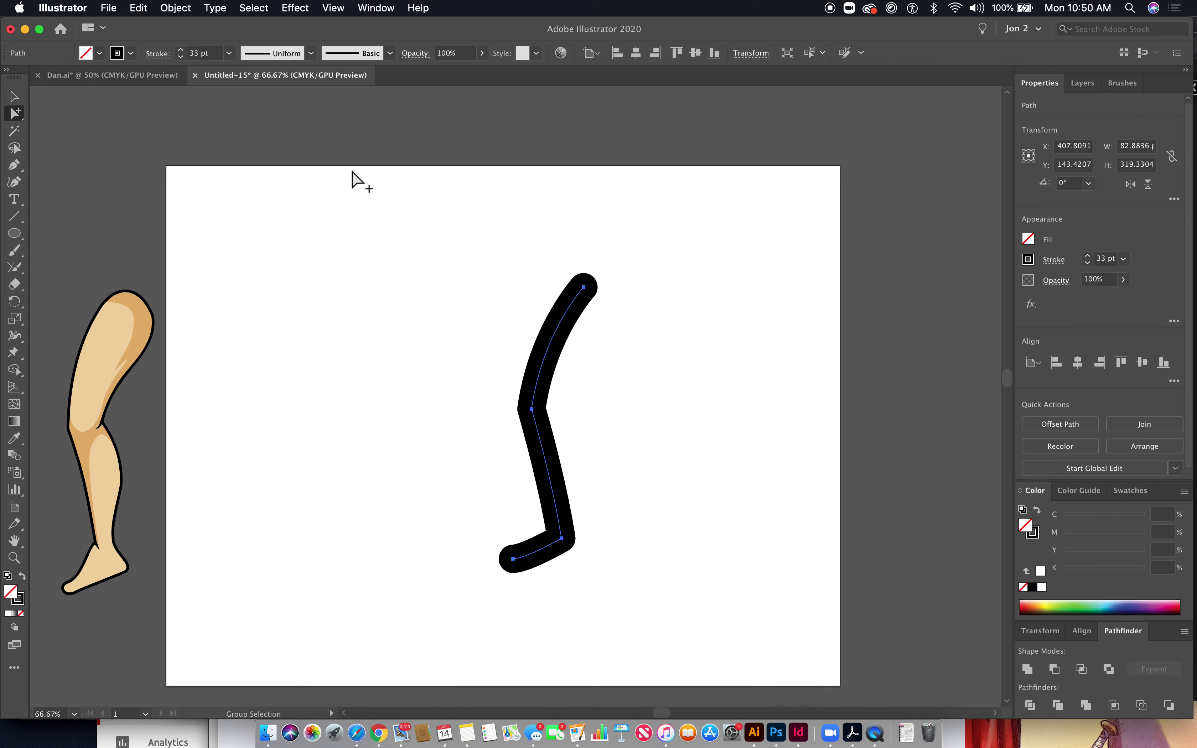
# Step: Widen the upper thigh to about 61 pt with the Width tool and fill out both sides of the lower thigh above the knee
pyautogui.click(15, 335)
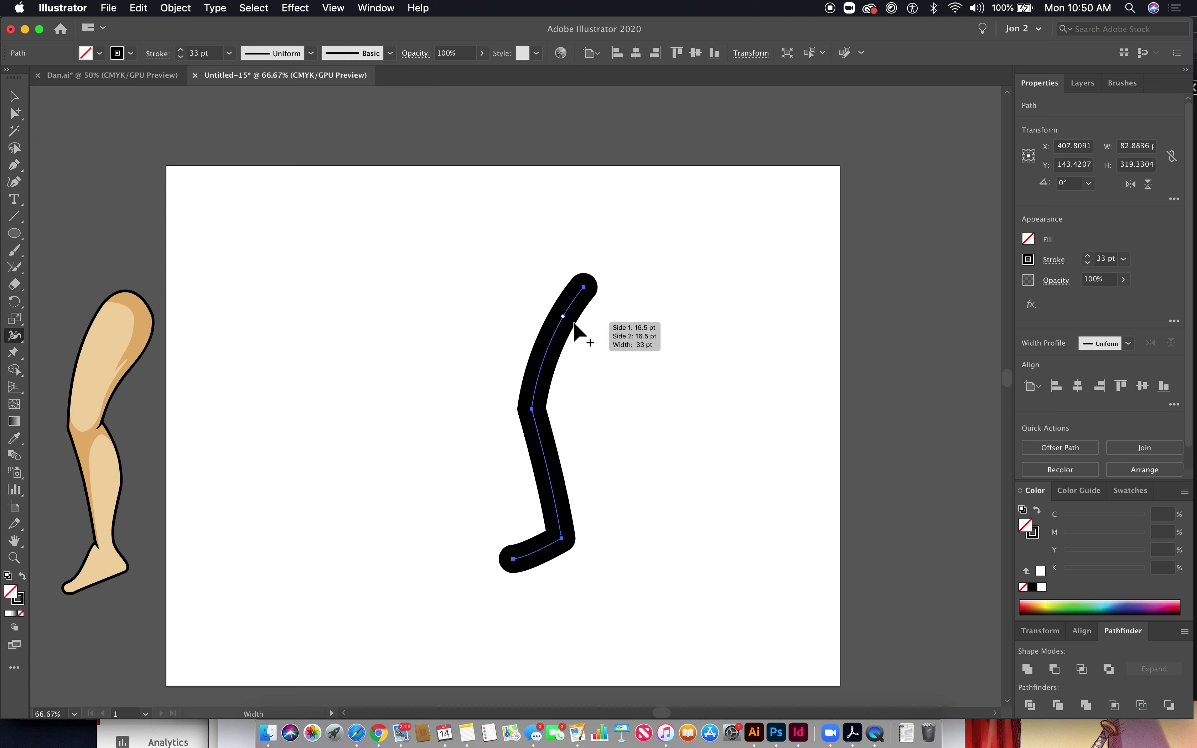
pyautogui.moveTo(578, 324); pyautogui.dragTo(585, 331)
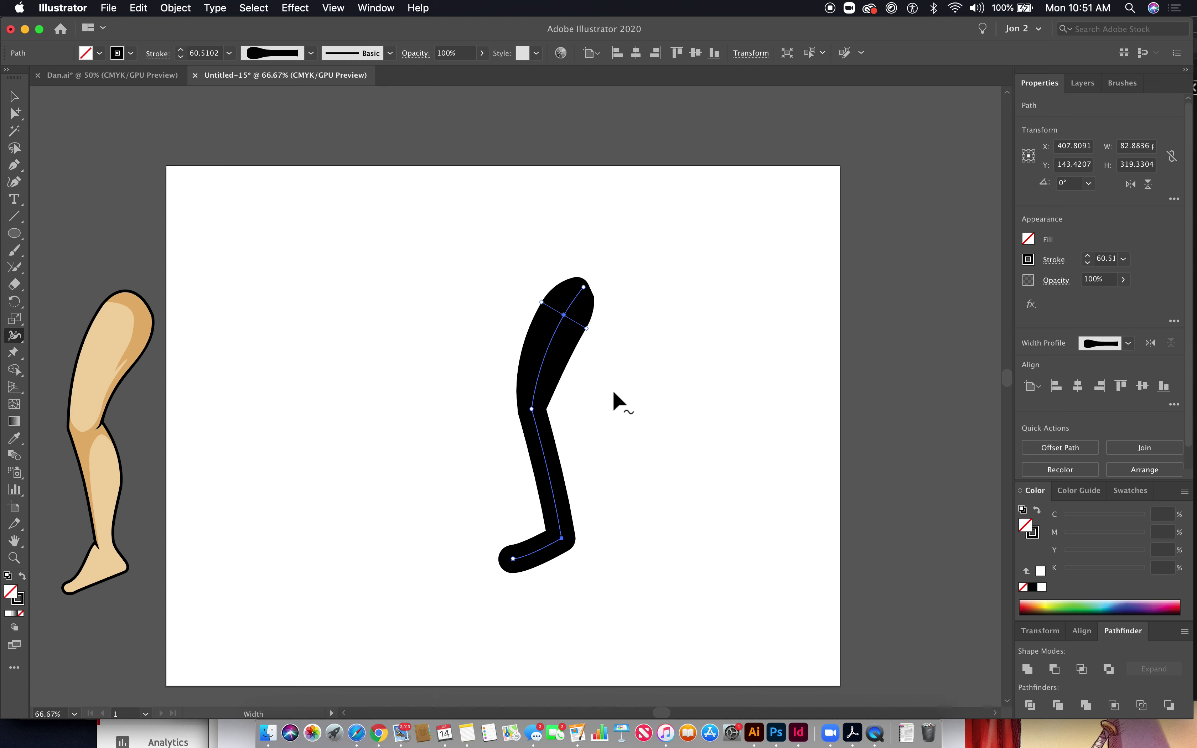
pyautogui.click(558, 369)
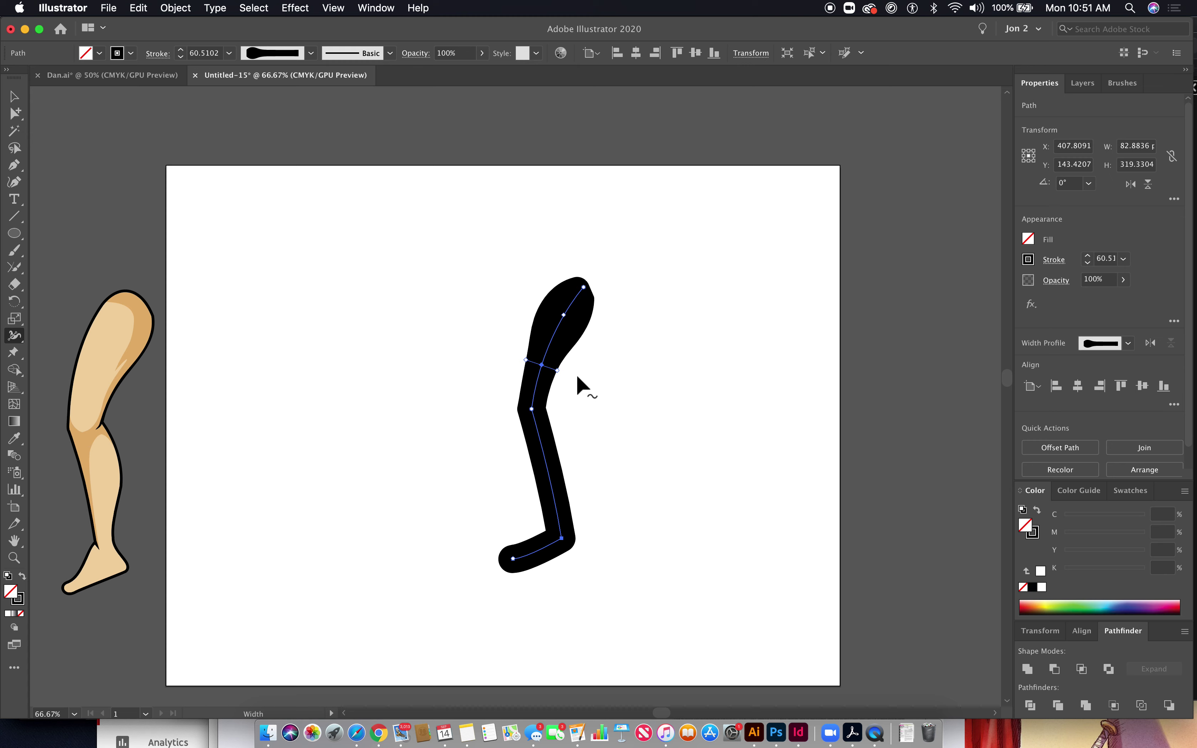
pyautogui.moveTo(526, 360); pyautogui.dragTo(519, 357)
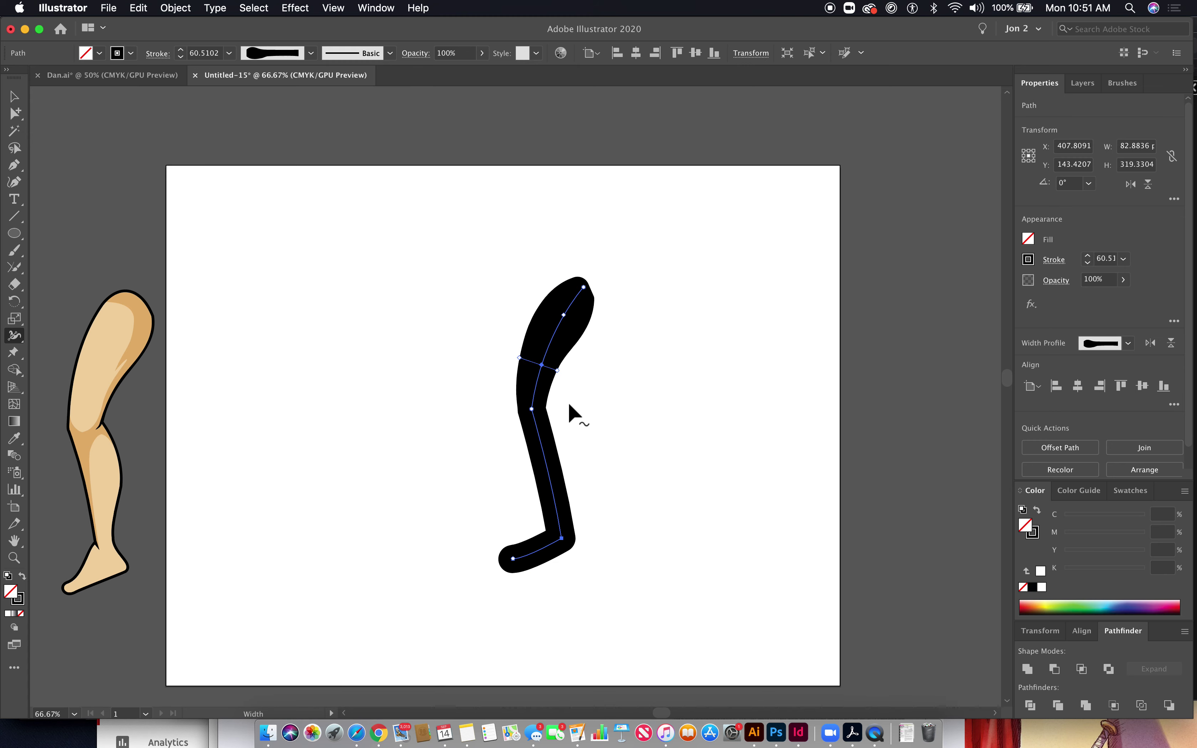
pyautogui.moveTo(559, 374); pyautogui.dragTo(559, 374)
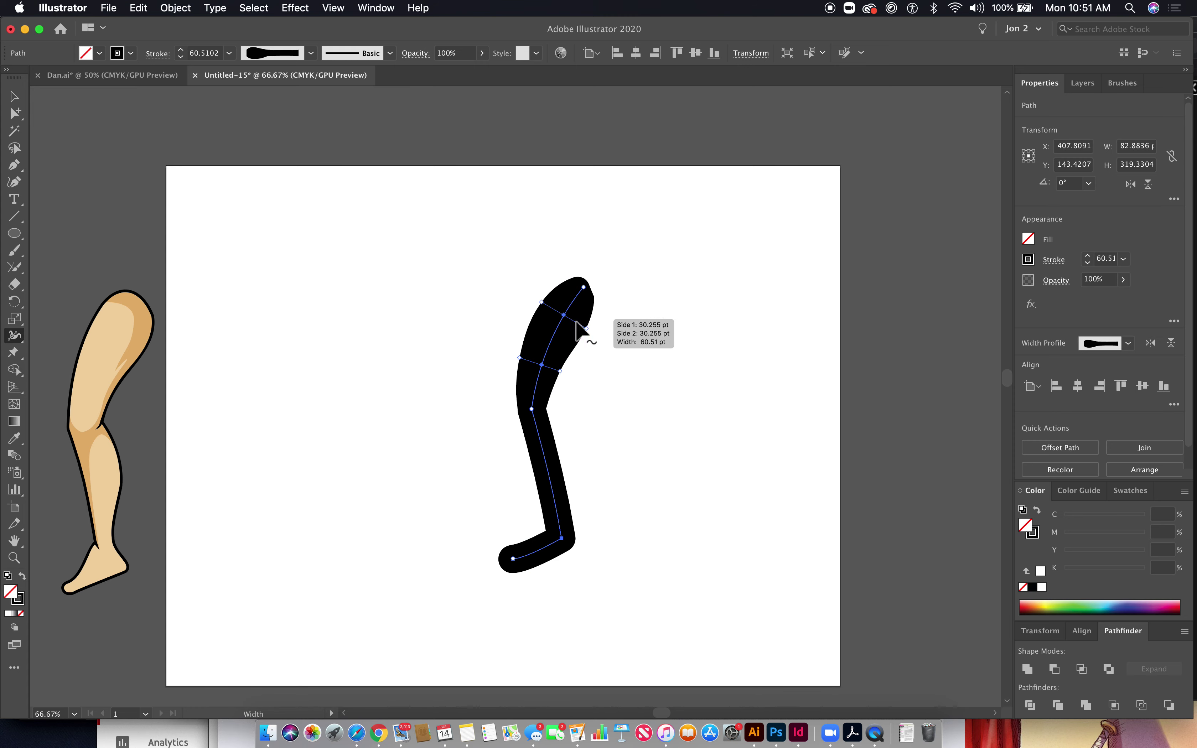
pyautogui.moveTo(587, 328)
pyautogui.mouseDown()
pyautogui.moveTo(545, 315)
pyautogui.moveTo(561, 314)
pyautogui.mouseUp()
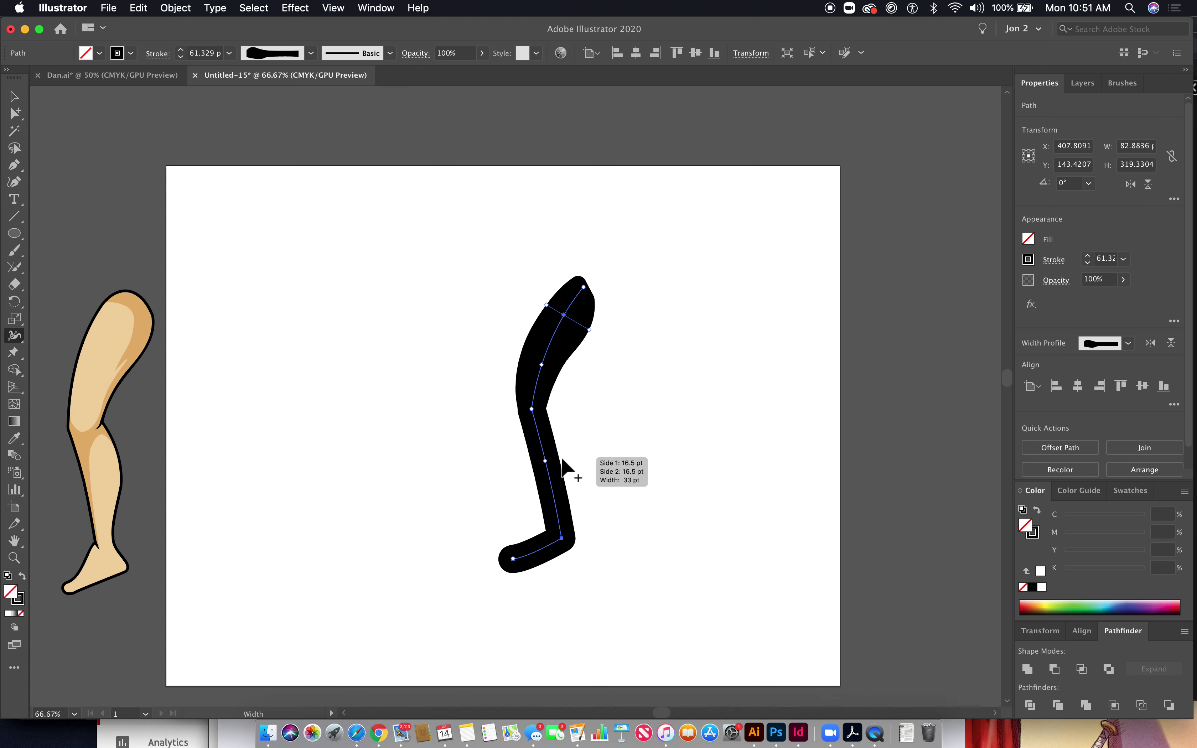
# Step: Bulge the back of the calf and narrow the leg just above the ankle with the Width tool
pyautogui.moveTo(561, 458); pyautogui.dragTo(567, 454)
pyautogui.moveTo(576, 499); pyautogui.dragTo(564, 505)
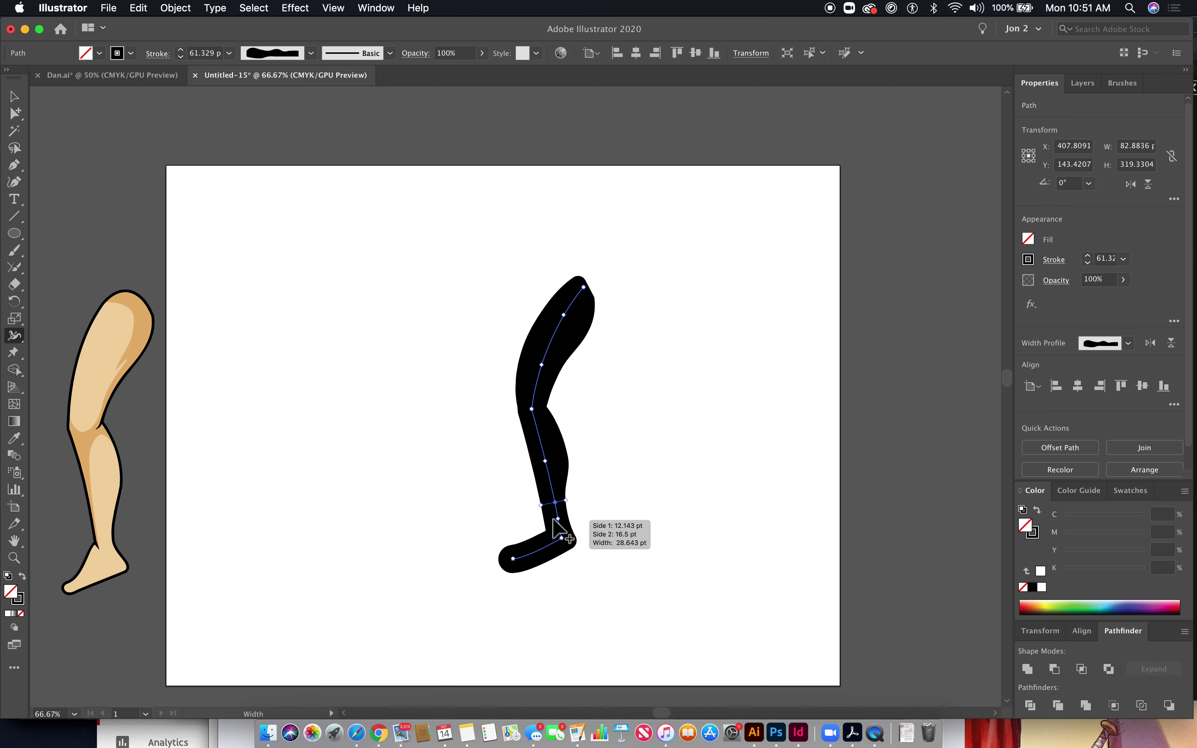
# Step: Slim the front of the shin at mid-calf and taper the foot toward the toe with the Width tool
pyautogui.moveTo(541, 503); pyautogui.dragTo(535, 464)
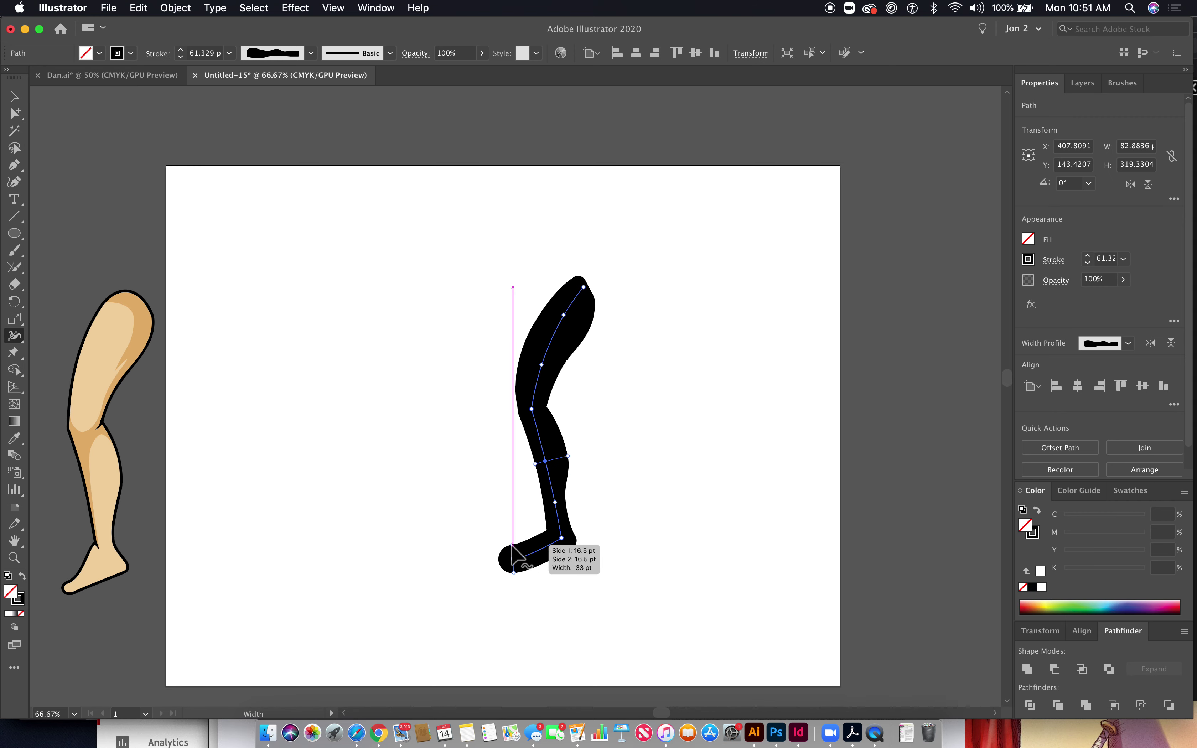
pyautogui.moveTo(512, 545)
pyautogui.mouseDown()
pyautogui.moveTo(515, 557)
pyautogui.moveTo(566, 543)
pyautogui.moveTo(545, 530)
pyautogui.mouseUp()
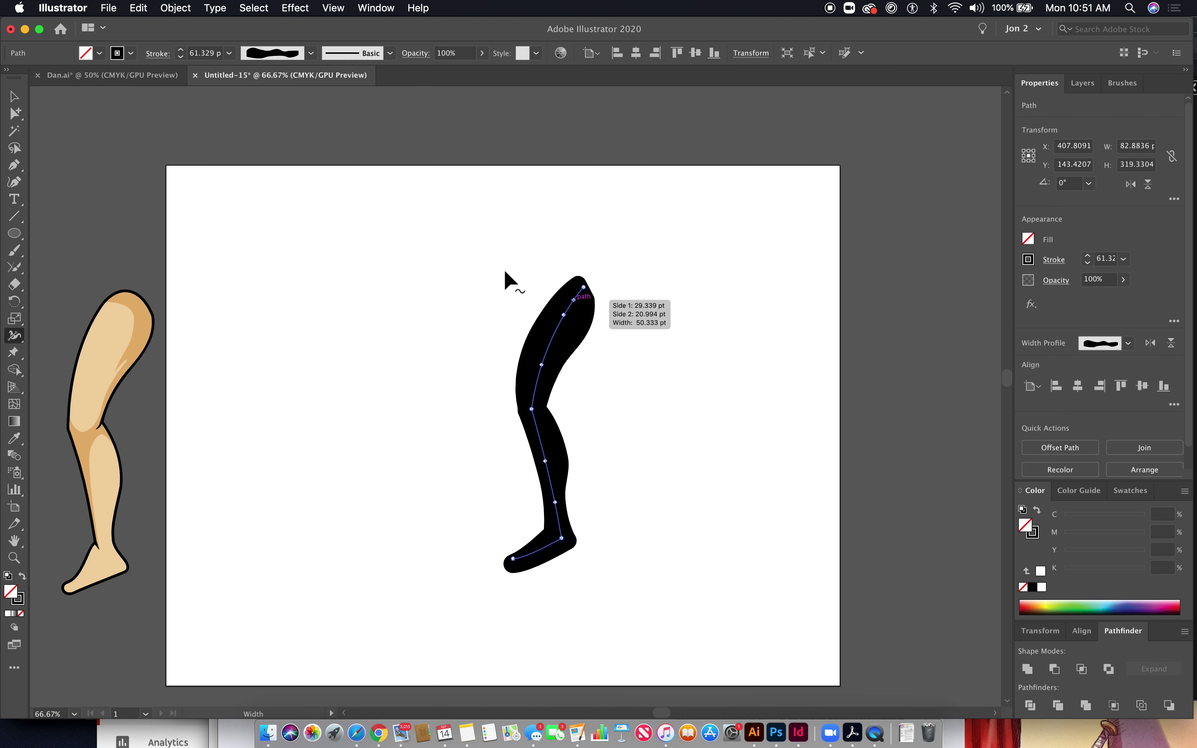
# Step: Select the whole leg path and convert its stroke into an outlined, filled shape
pyautogui.click(14, 113)
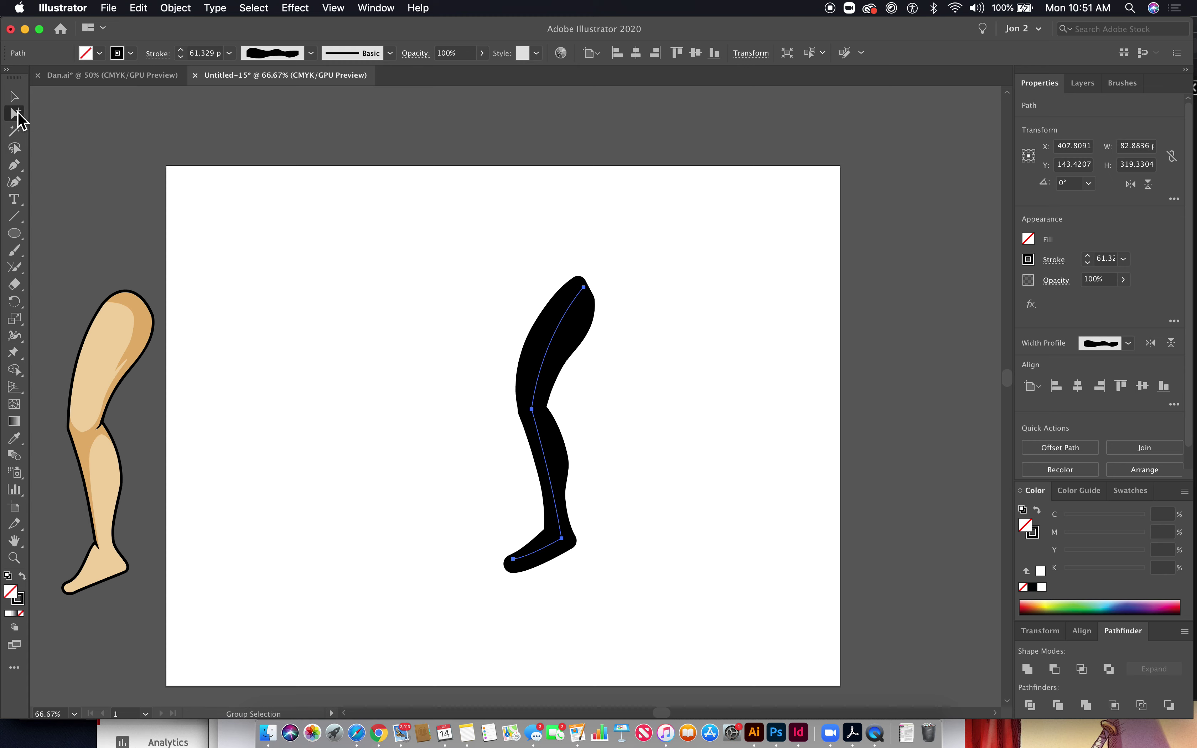
pyautogui.click(555, 264)
pyautogui.moveTo(432, 261); pyautogui.dragTo(761, 658)
pyautogui.click(175, 8)
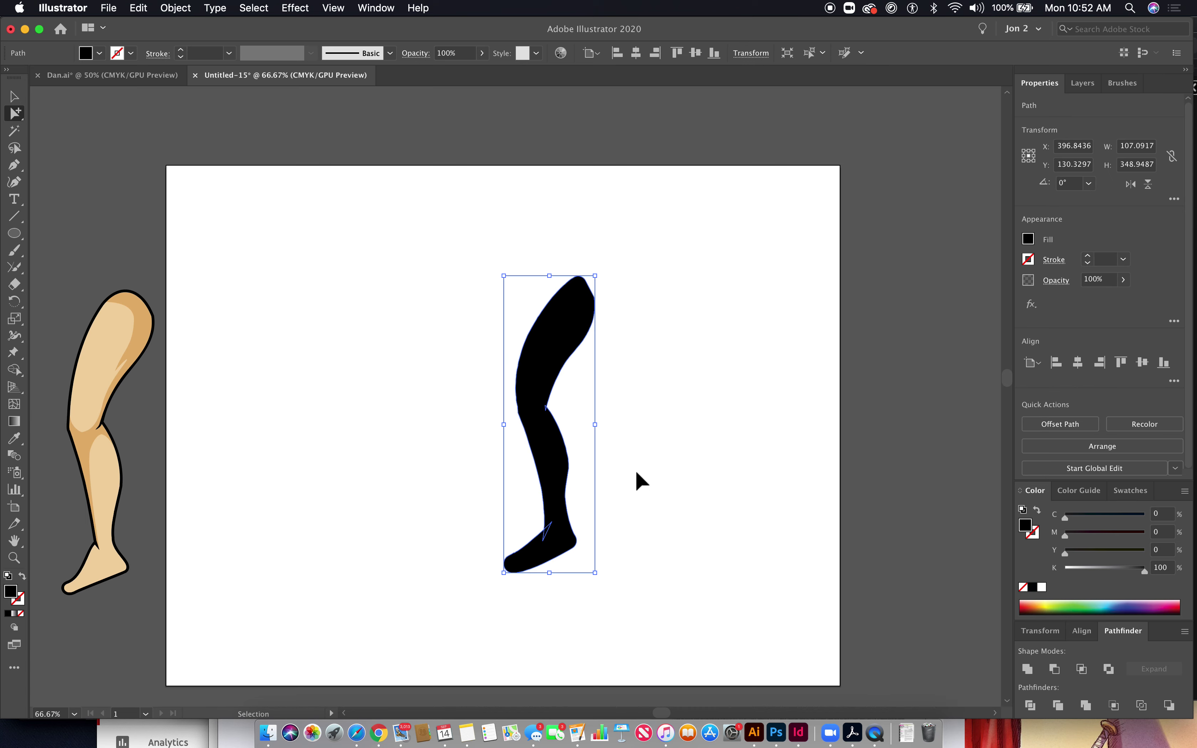
# Step: Simplify the outlined leg path to 17 points
pyautogui.press('super+equal')
pyautogui.press('super+equal')
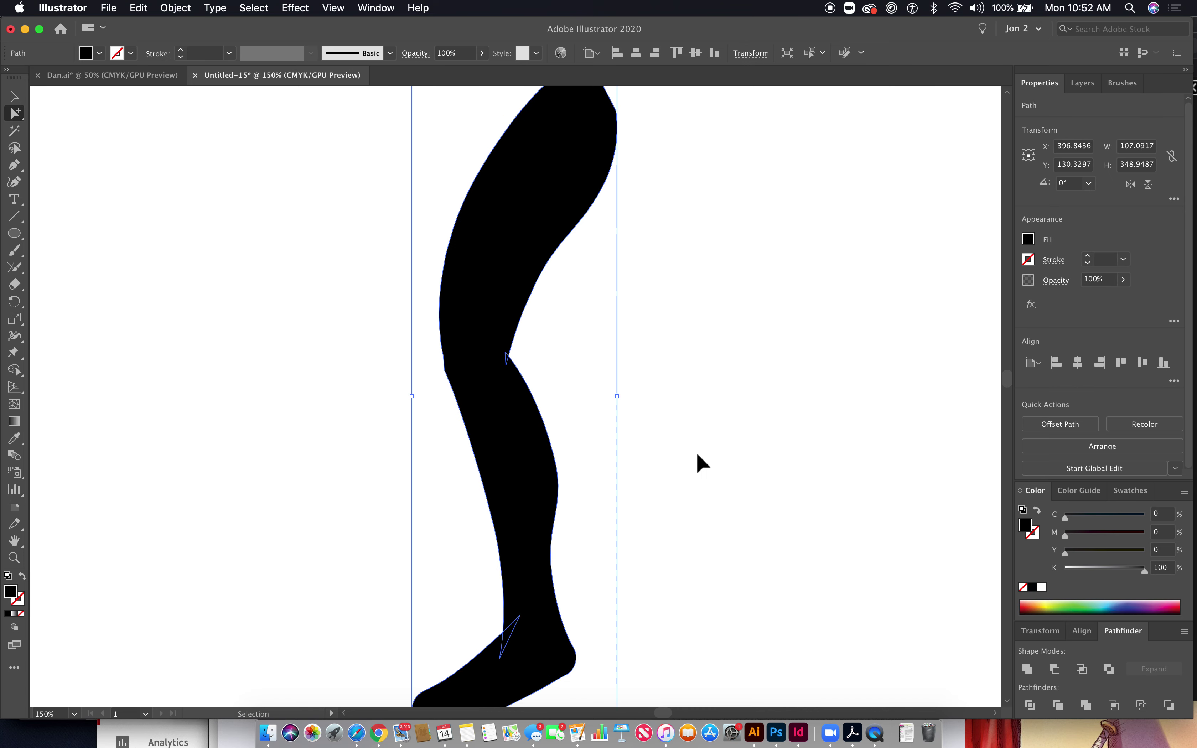
pyautogui.press('super+minus')
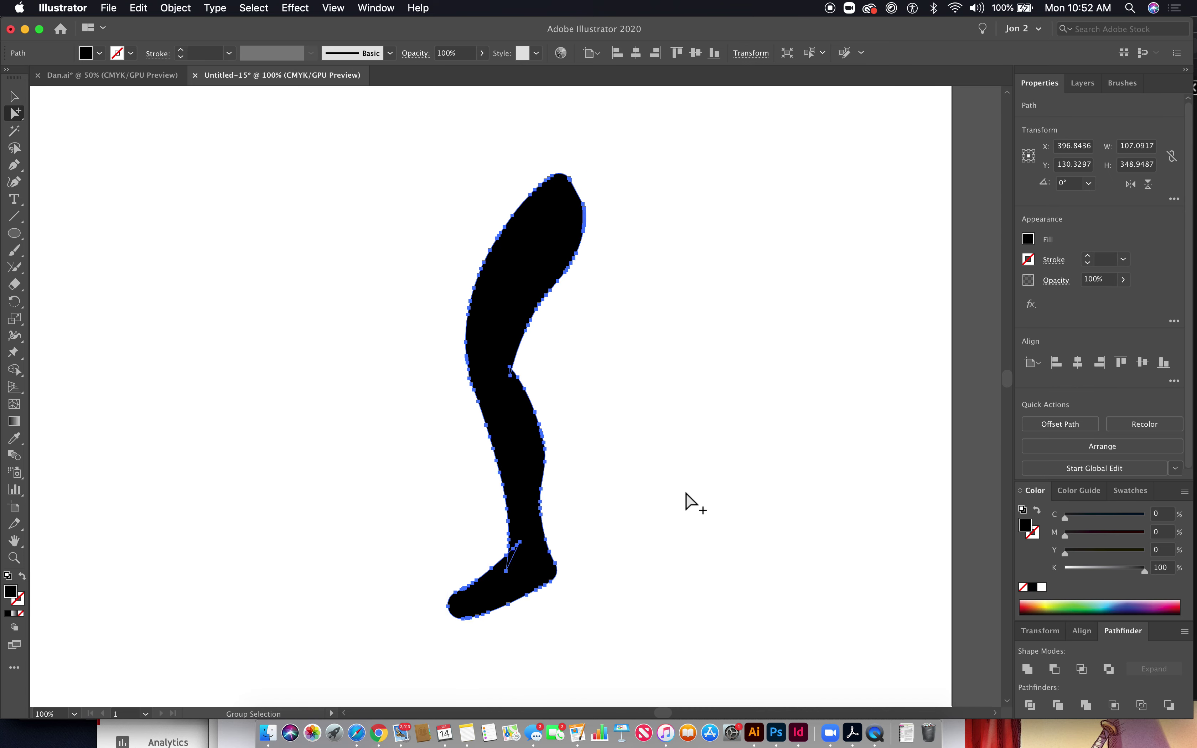
pyautogui.click(187, 14)
pyautogui.moveTo(225, 330)
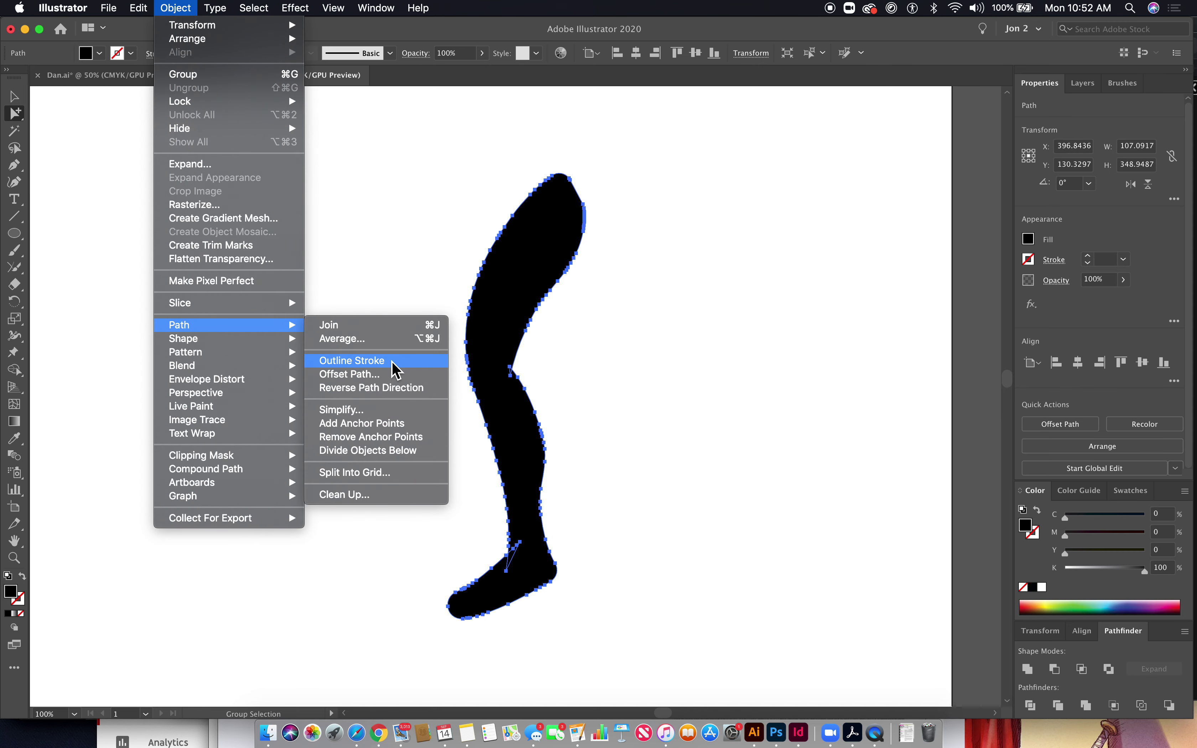
pyautogui.click(377, 412)
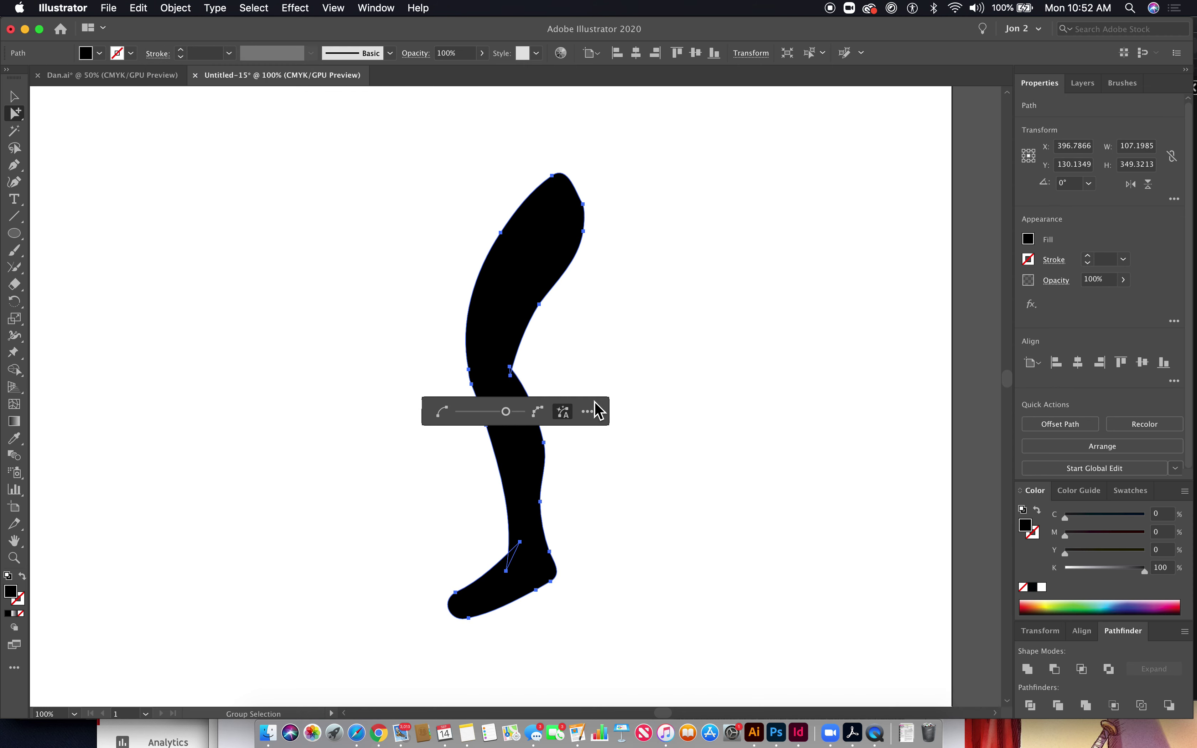
pyautogui.moveTo(511, 416)
pyautogui.mouseDown()
pyautogui.moveTo(490, 417)
pyautogui.moveTo(509, 416)
pyautogui.mouseUp()
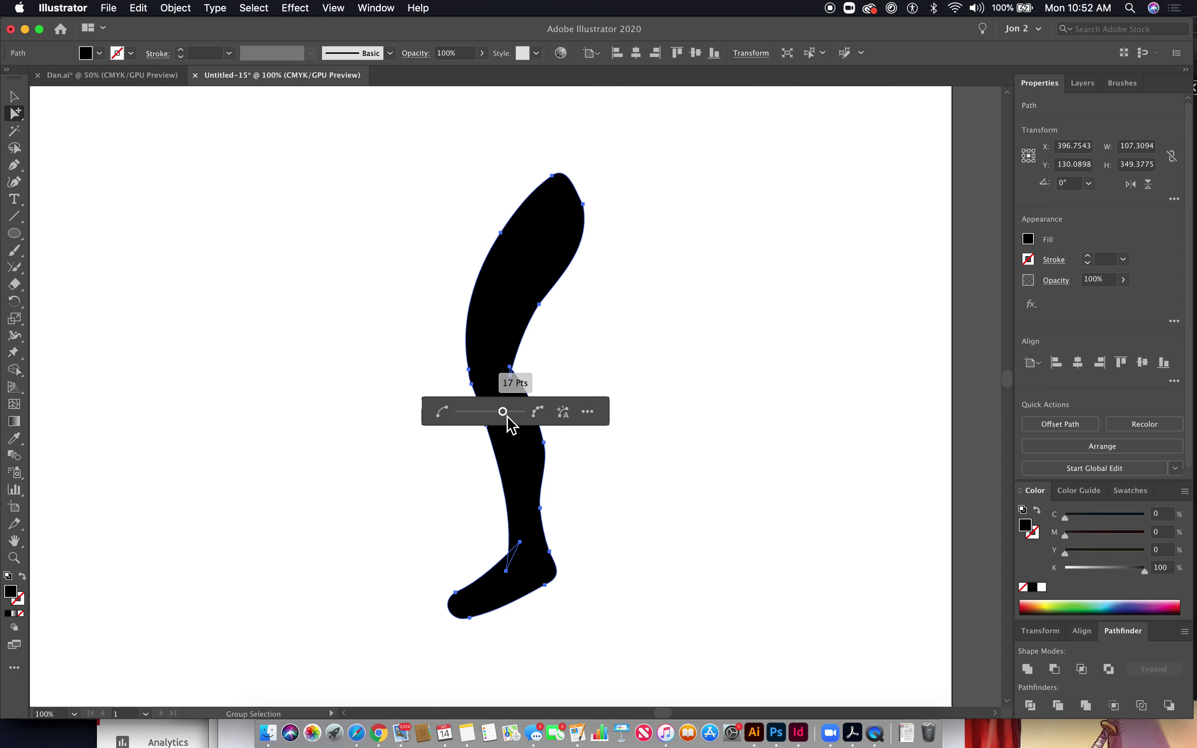
pyautogui.click(572, 352)
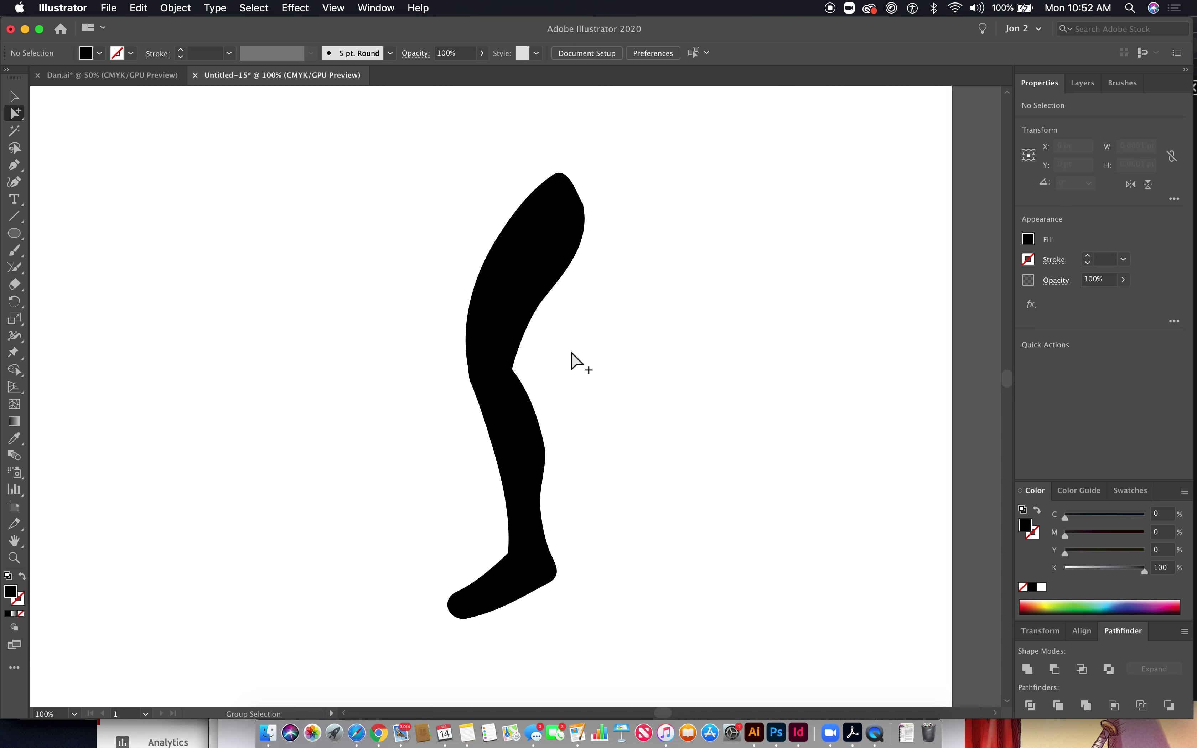
# Step: Lower the anchor on the back of the lower thigh and adjust its handle to smooth the curve above the knee
pyautogui.click(562, 287)
pyautogui.moveTo(16, 119); pyautogui.dragTo(79, 115)
pyautogui.click(603, 320)
pyautogui.moveTo(537, 304); pyautogui.dragTo(577, 265)
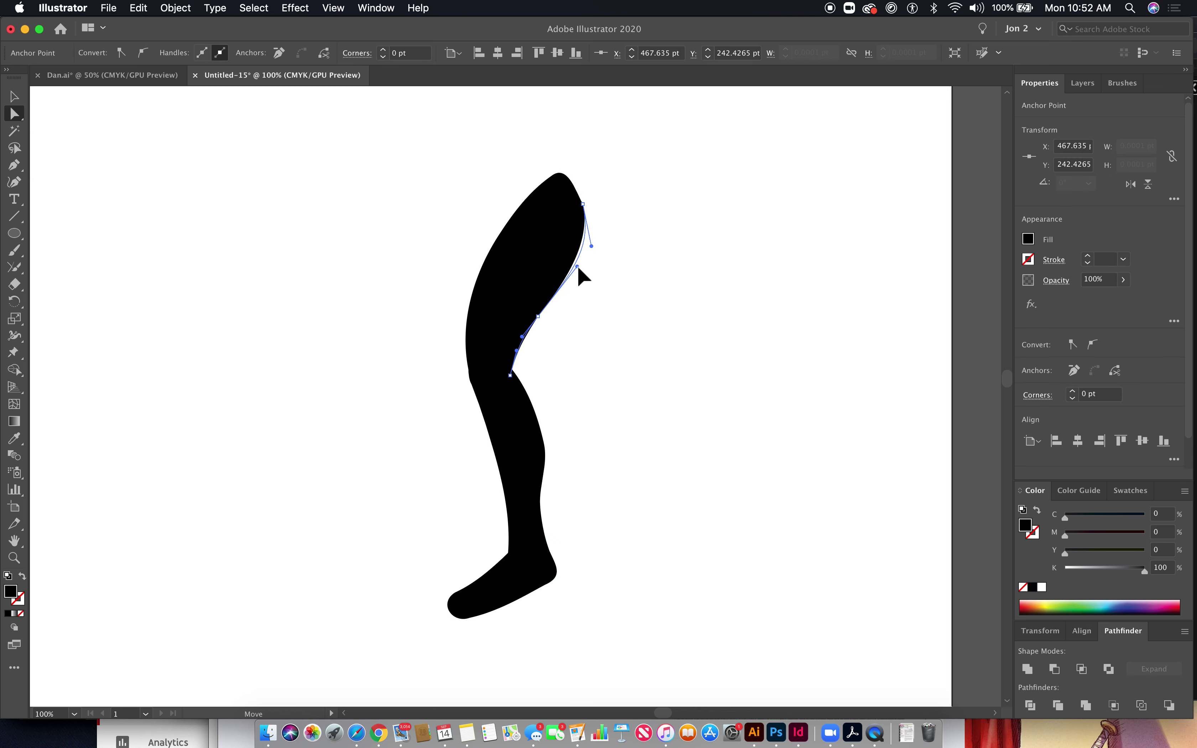
# Step: Delete the topmost anchor of the thigh and extend the front-thigh anchor's upper handle to round the top
pyautogui.click(583, 204)
pyautogui.click(14, 164)
pyautogui.click(552, 176)
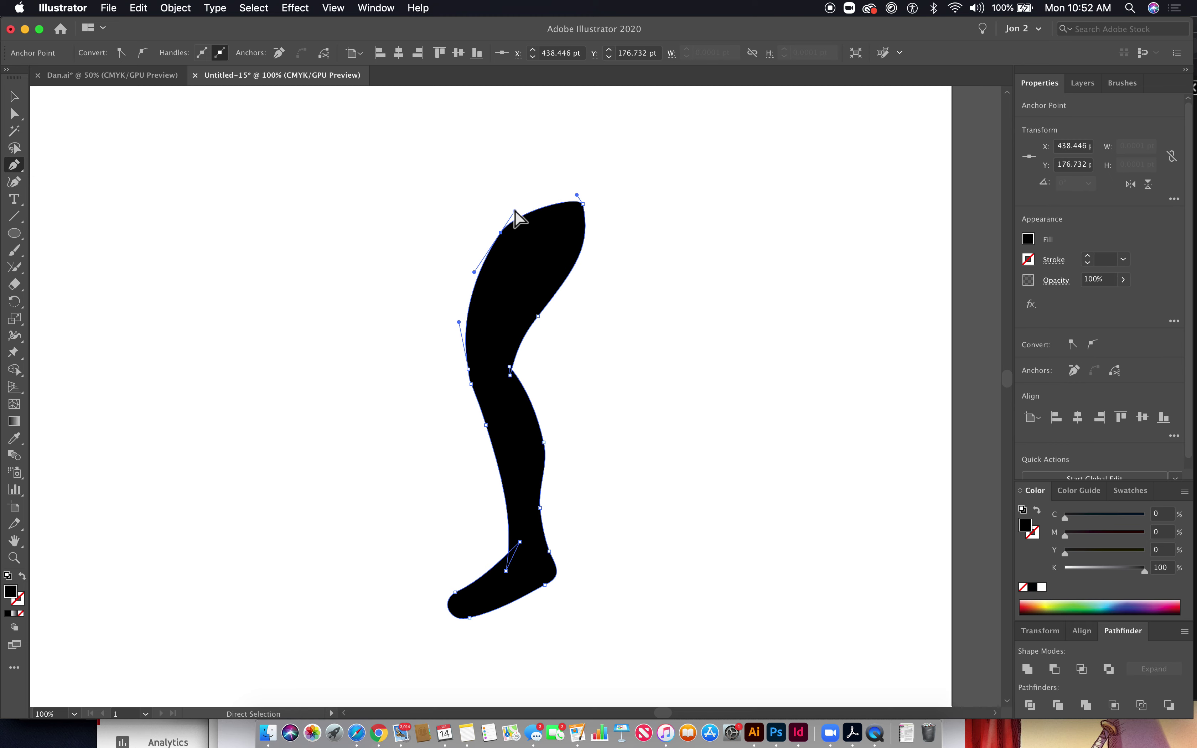
pyautogui.keyDown('super'); pyautogui.click(534, 181); pyautogui.keyUp('super')
pyautogui.keyDown('super'); pyautogui.click(507, 232); pyautogui.keyUp('super')
pyautogui.keyDown('super'); pyautogui.click(534, 181); pyautogui.keyUp('super')
pyautogui.keyDown('super'); pyautogui.click(509, 232); pyautogui.keyUp('super')
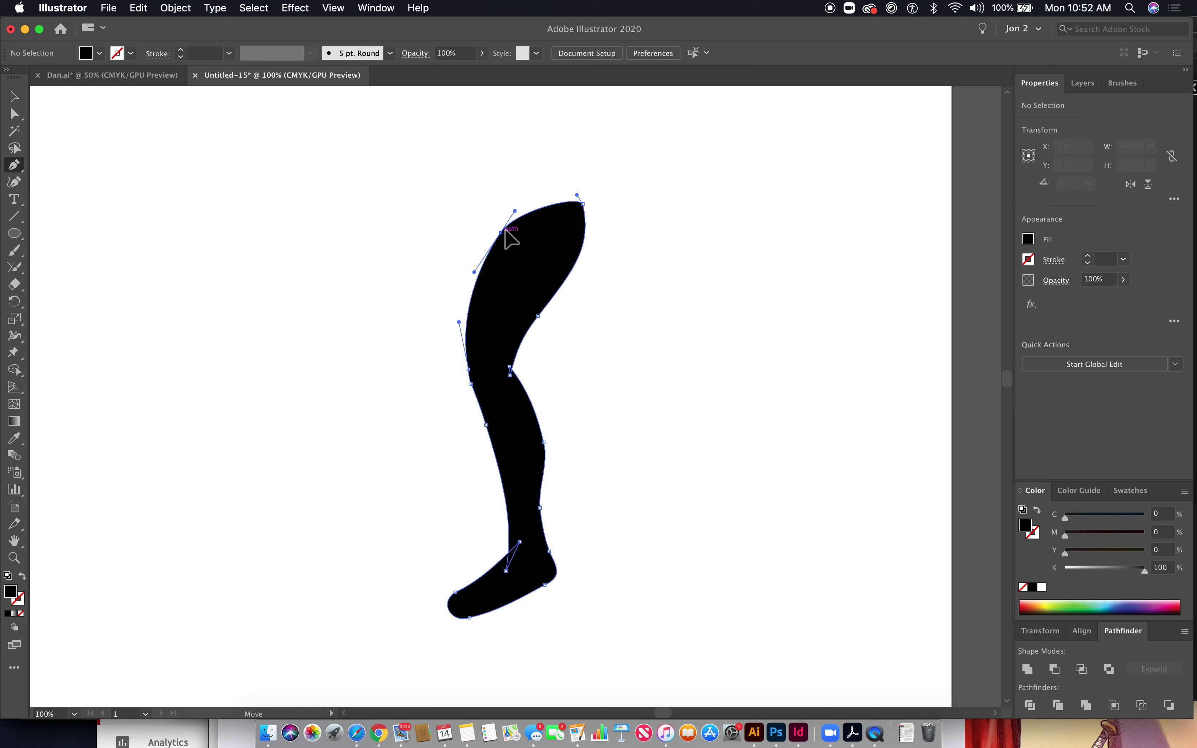
pyautogui.keyDown('super'); pyautogui.click(534, 182); pyautogui.keyUp('super')
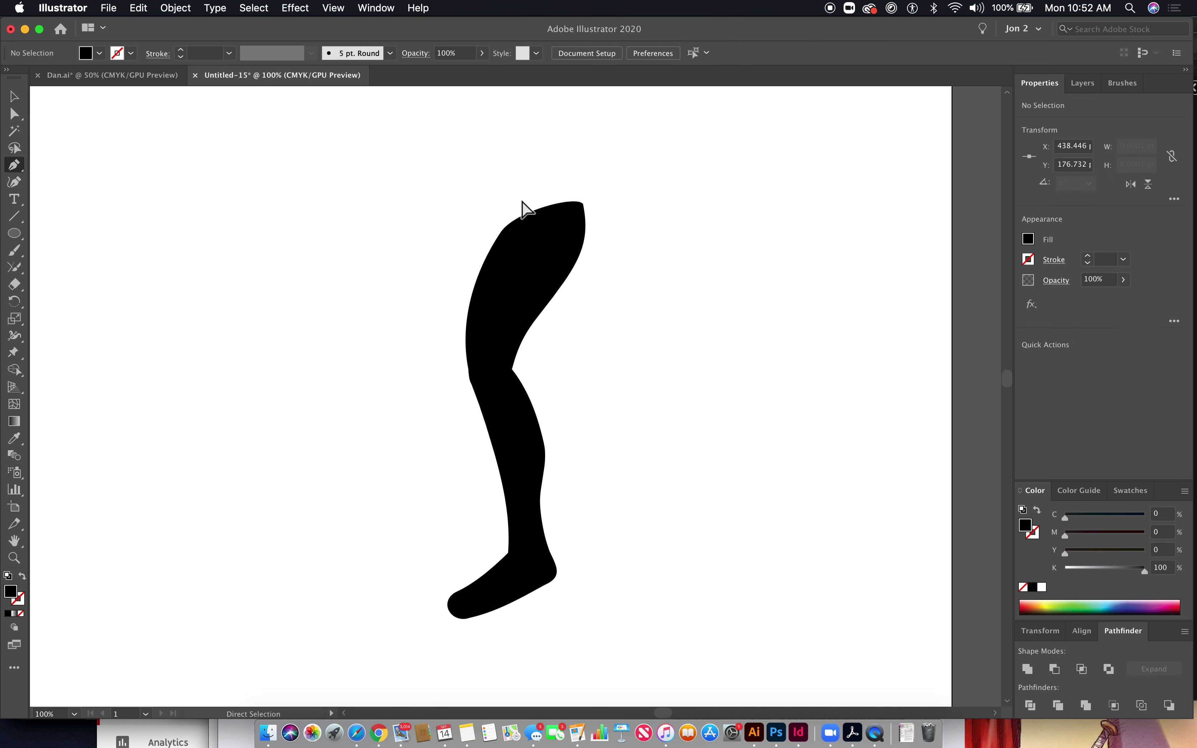
pyautogui.keyDown('super'); pyautogui.click(506, 231); pyautogui.keyUp('super')
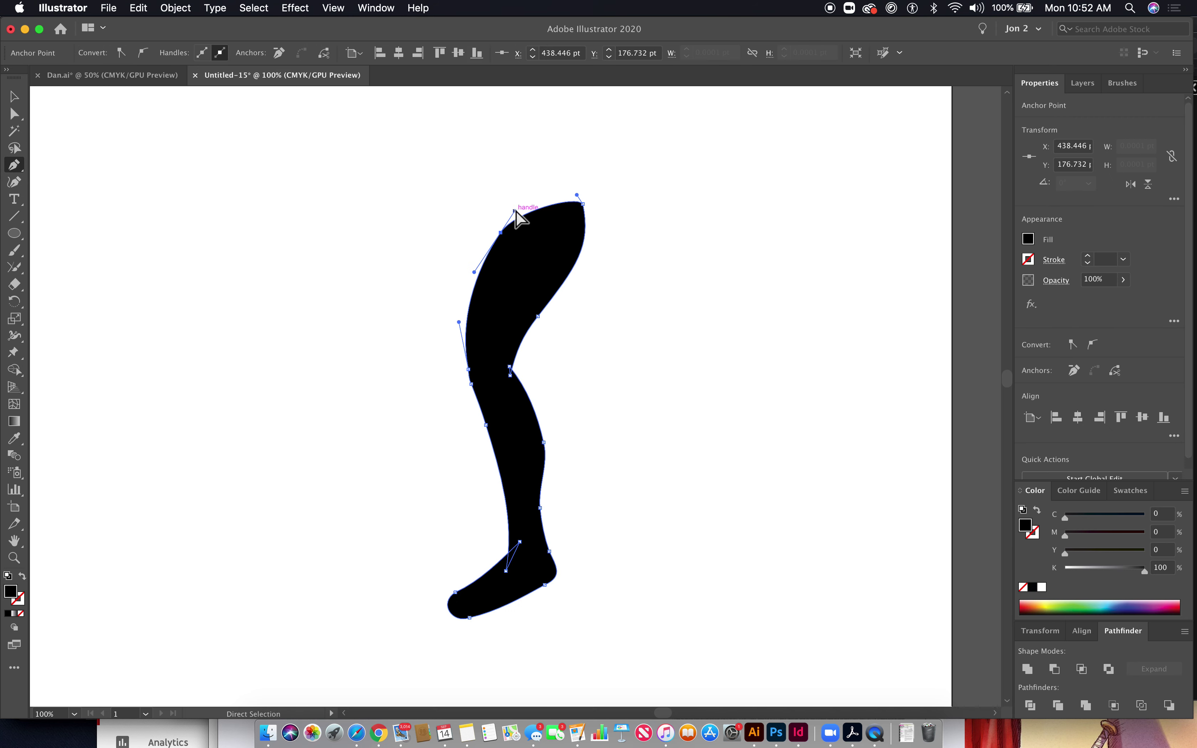
pyautogui.moveTo(515, 210); pyautogui.dragTo(534, 178)
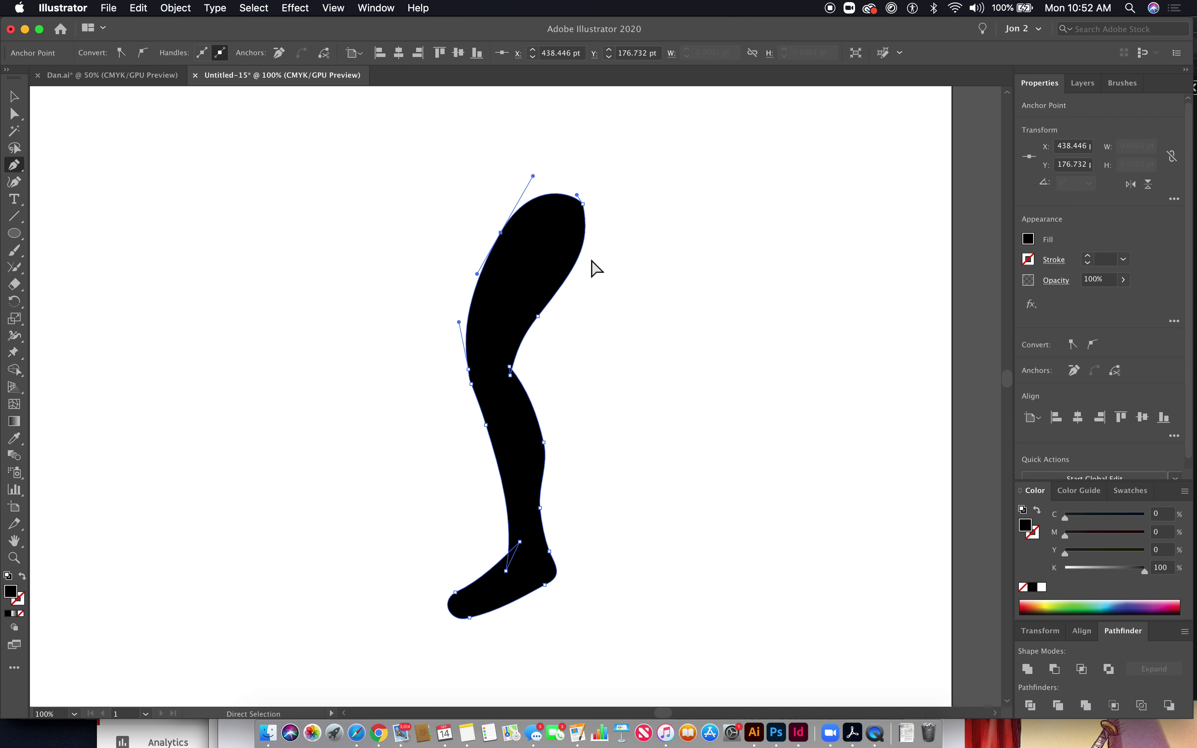
# Step: Add an anchor on the back of the upper thigh and pull it outward about 9 pt
pyautogui.keyDown('super'); pyautogui.click(587, 248); pyautogui.keyUp('super')
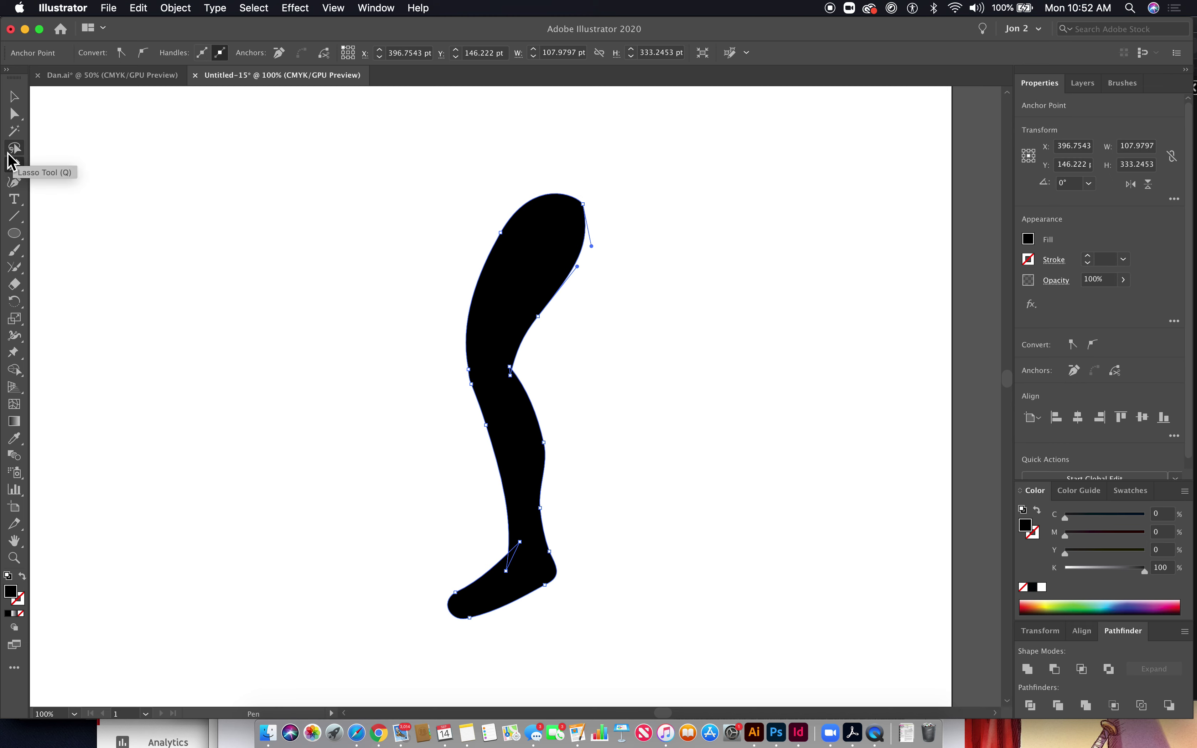
pyautogui.click(13, 164)
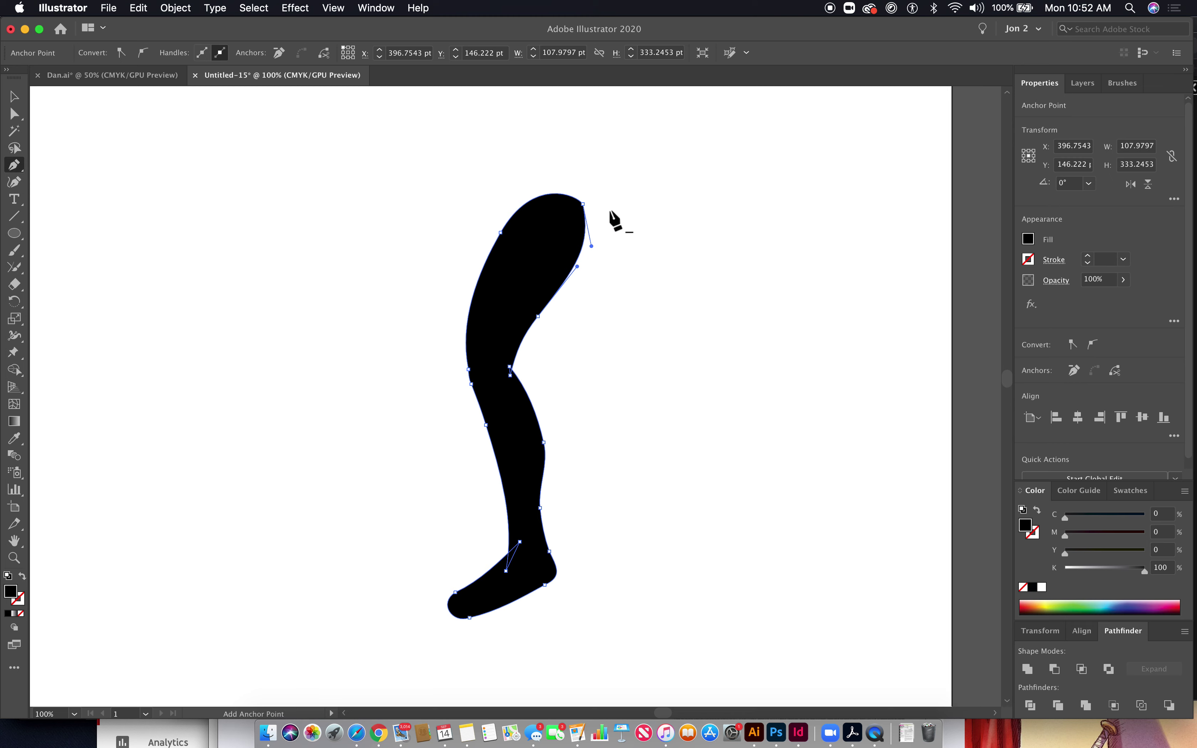
pyautogui.click(583, 245)
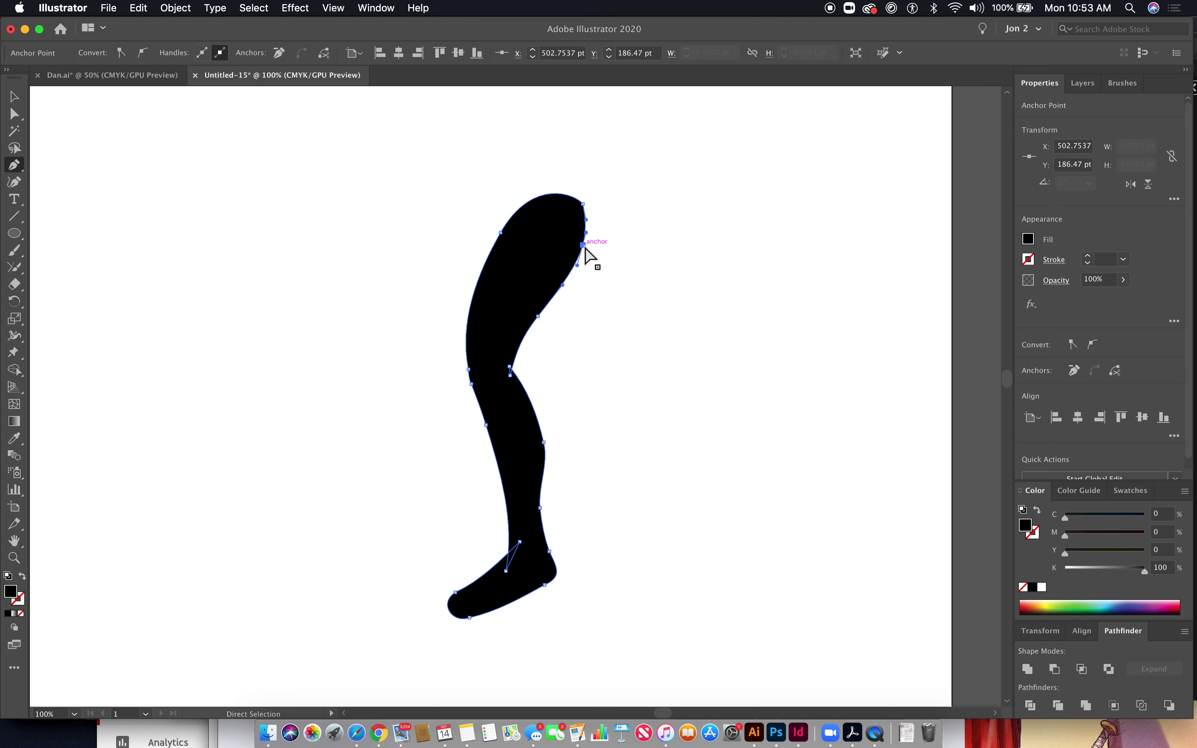
pyautogui.moveTo(583, 244); pyautogui.dragTo(594, 240)
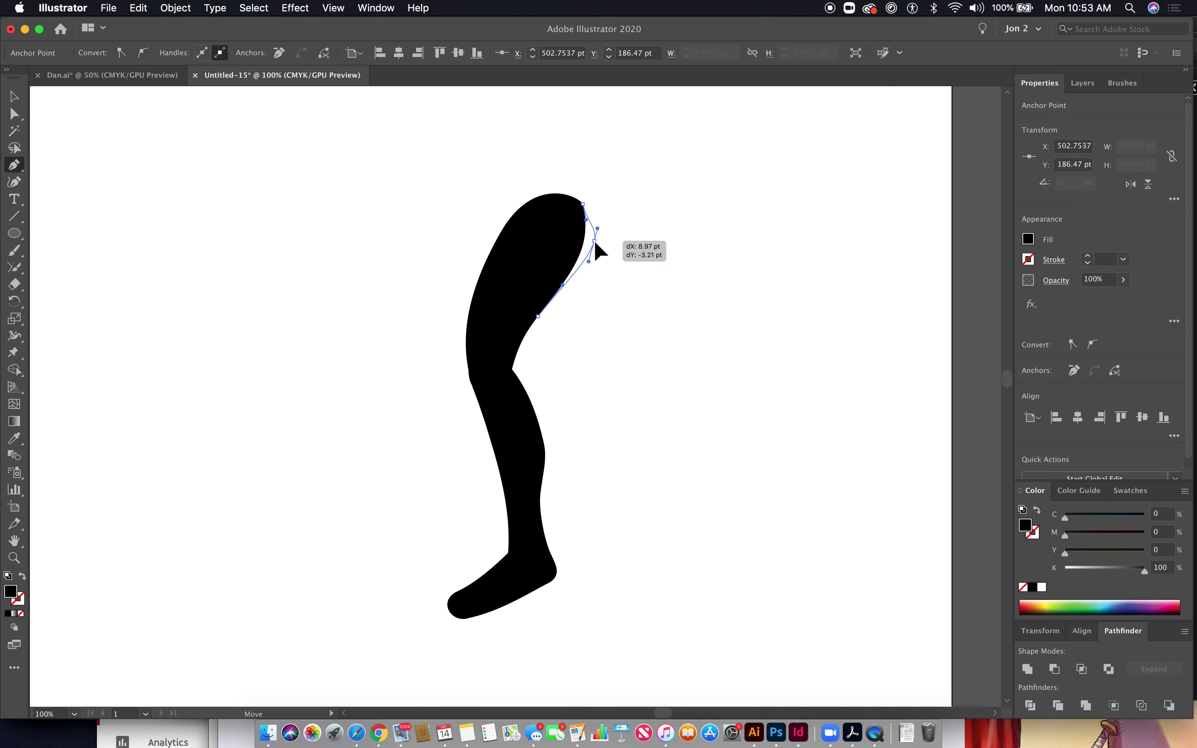
pyautogui.moveTo(594, 241); pyautogui.dragTo(594, 240)
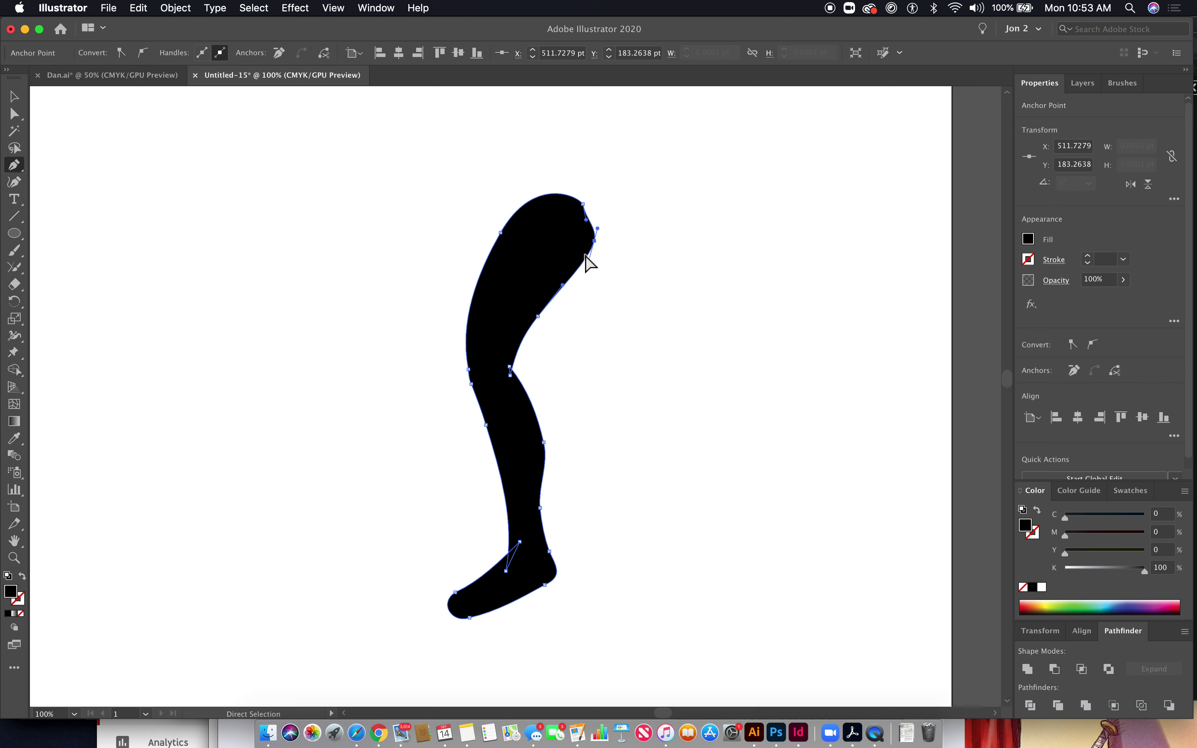
# Step: Replace the thigh's upper back corner anchor with one on the top curve, and flatten the front of the thigh above the knee
pyautogui.click(532, 199)
pyautogui.click(583, 204)
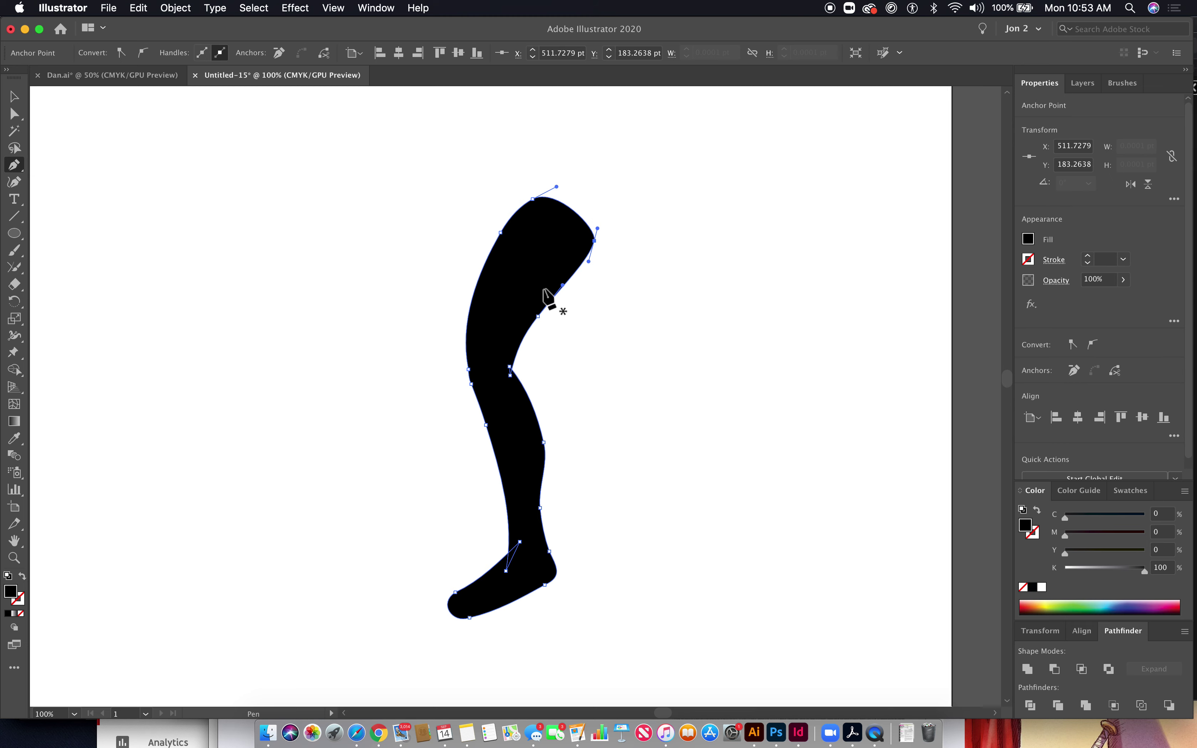
pyautogui.keyDown('super'); pyautogui.click(468, 370); pyautogui.keyUp('super')
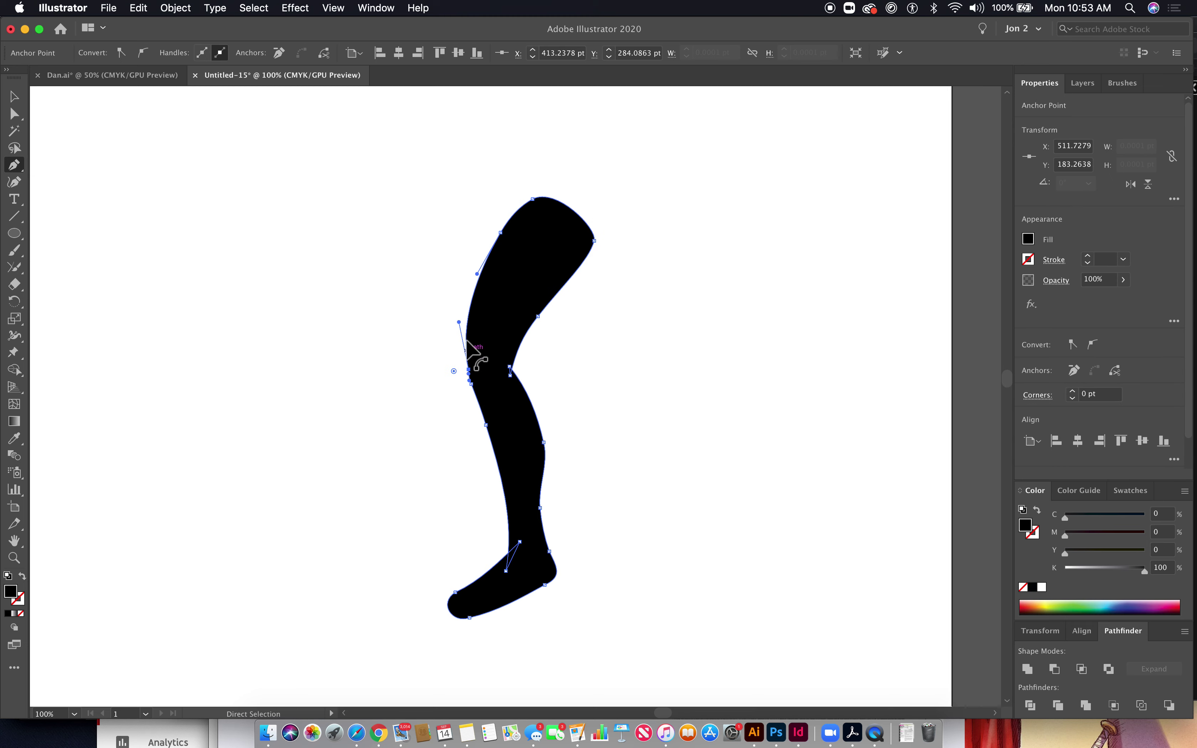
pyautogui.moveTo(458, 321); pyautogui.dragTo(470, 313)
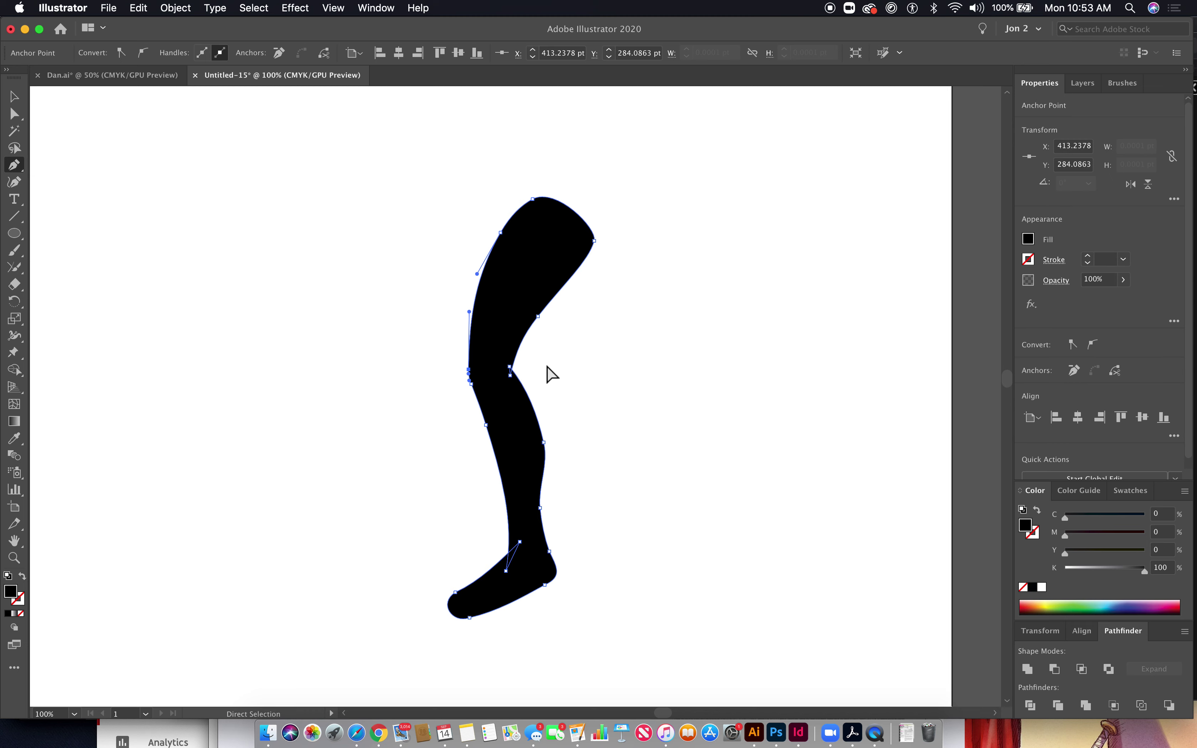
pyautogui.keyDown('super'); pyautogui.click(590, 442); pyautogui.keyUp('super')
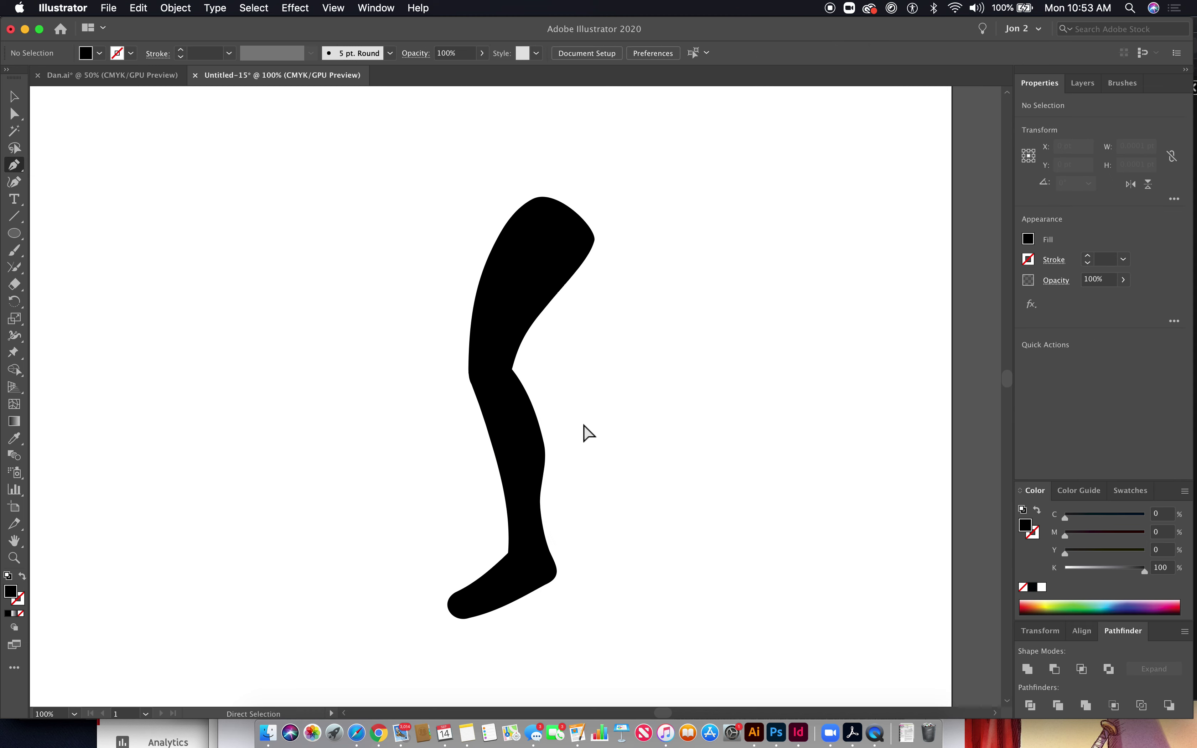
# Step: In outline view, unite the leg path to remove its overlaps at the knee and ankle, and return to preview
pyautogui.press('super+y')
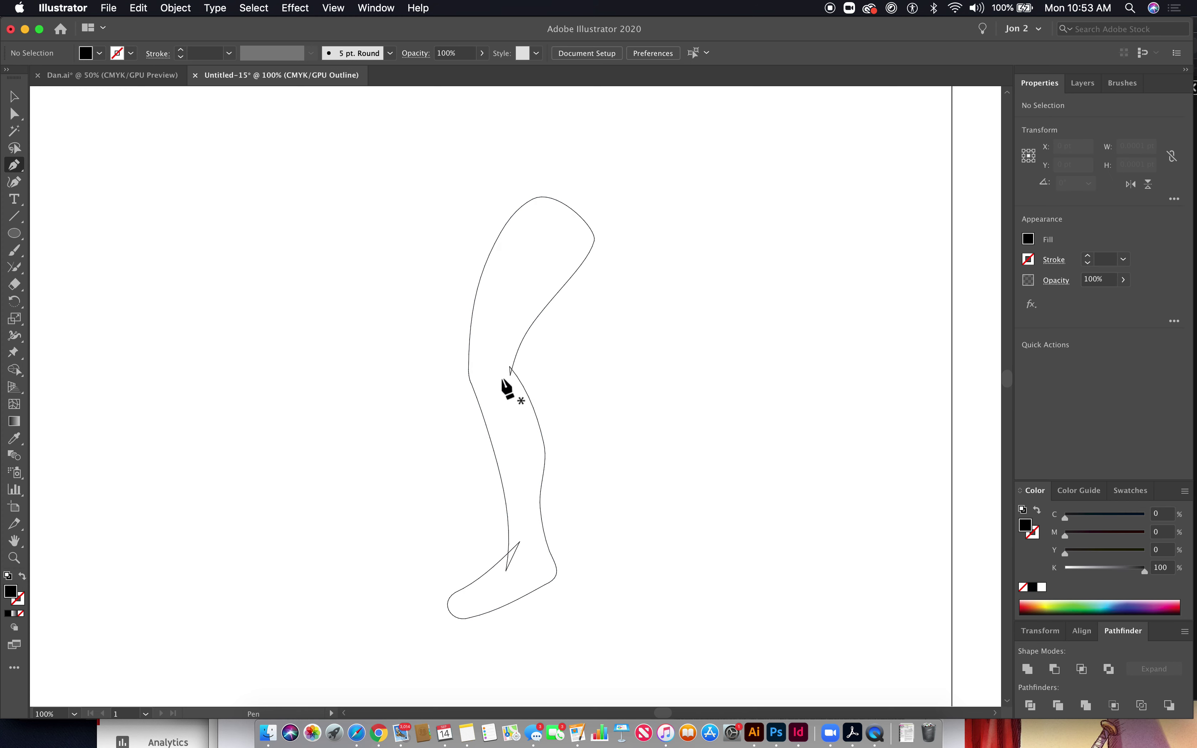
pyautogui.moveTo(16, 113); pyautogui.dragTo(69, 131)
pyautogui.moveTo(345, 270); pyautogui.dragTo(692, 596)
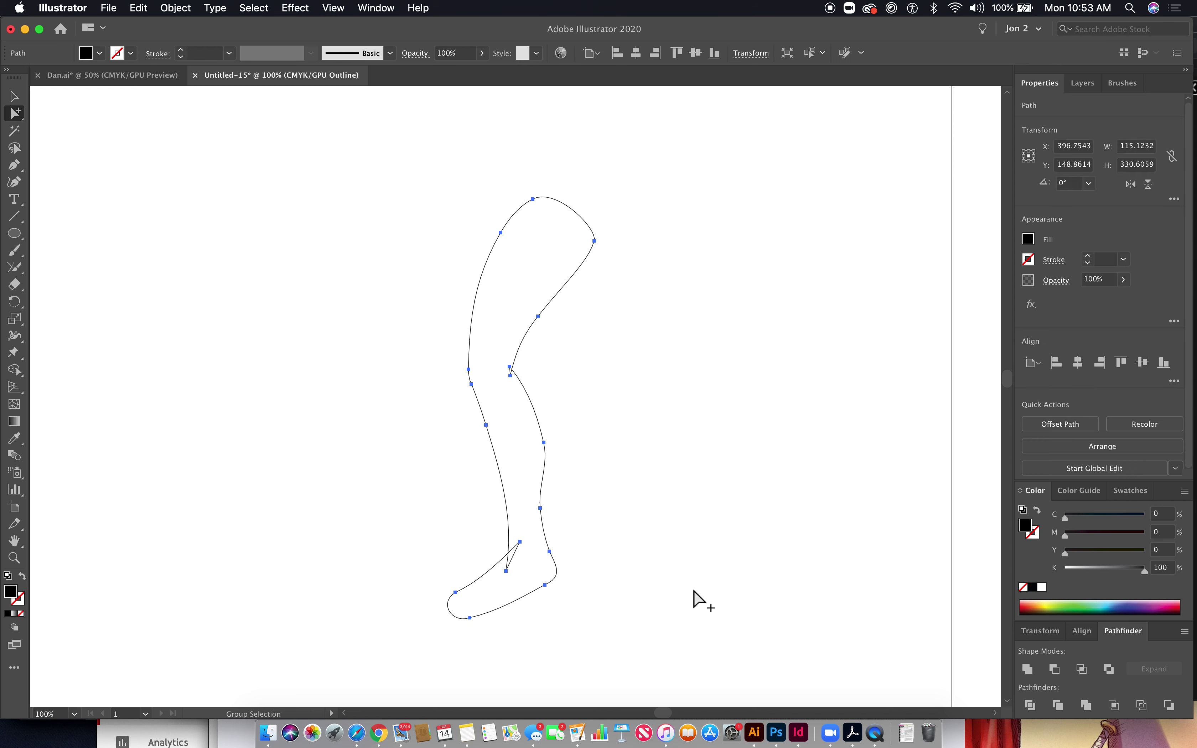
pyautogui.click(1027, 668)
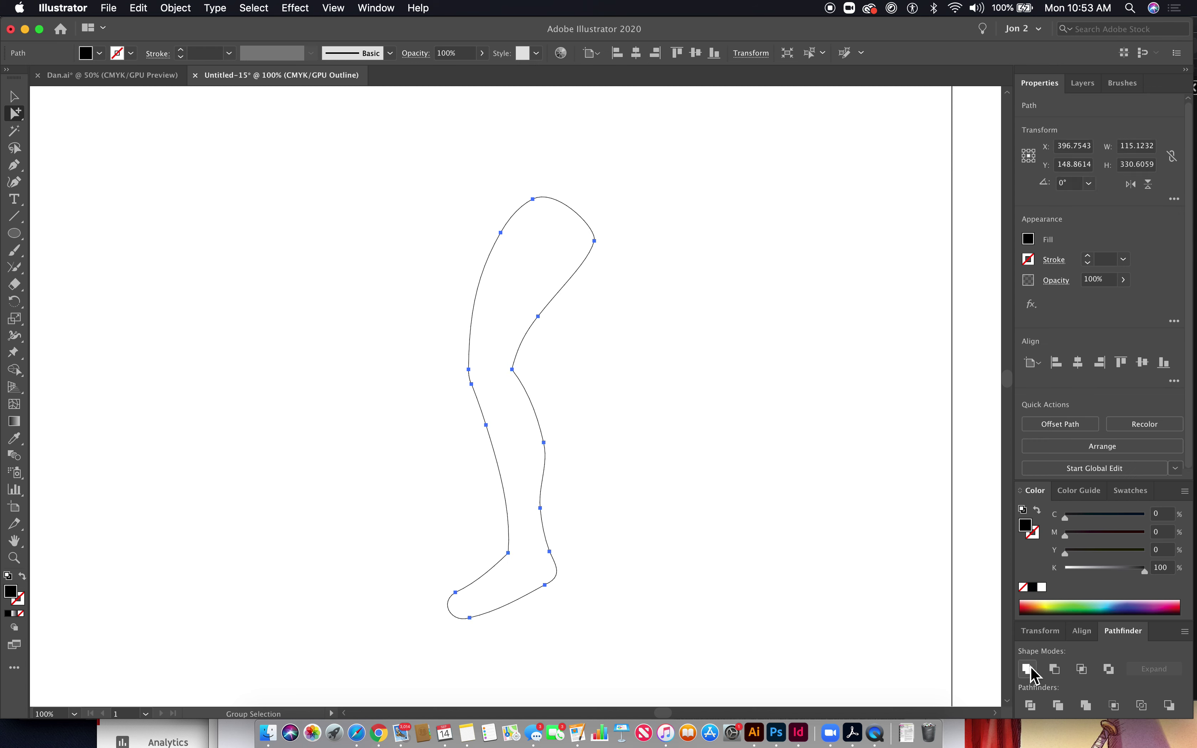
pyautogui.click(690, 536)
pyautogui.press('super+y')
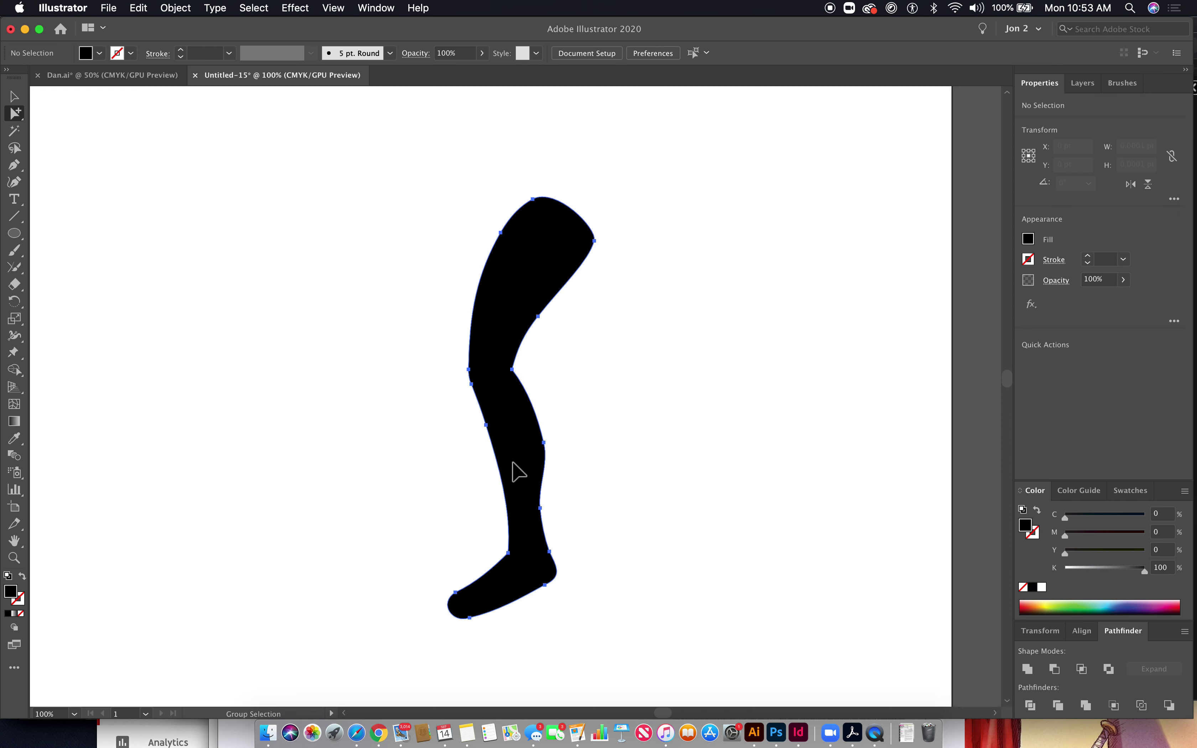
# Step: Raise the anchor under the toes to flatten the sole and pull the heel anchor outward to enlarge the heel
pyautogui.click(502, 436)
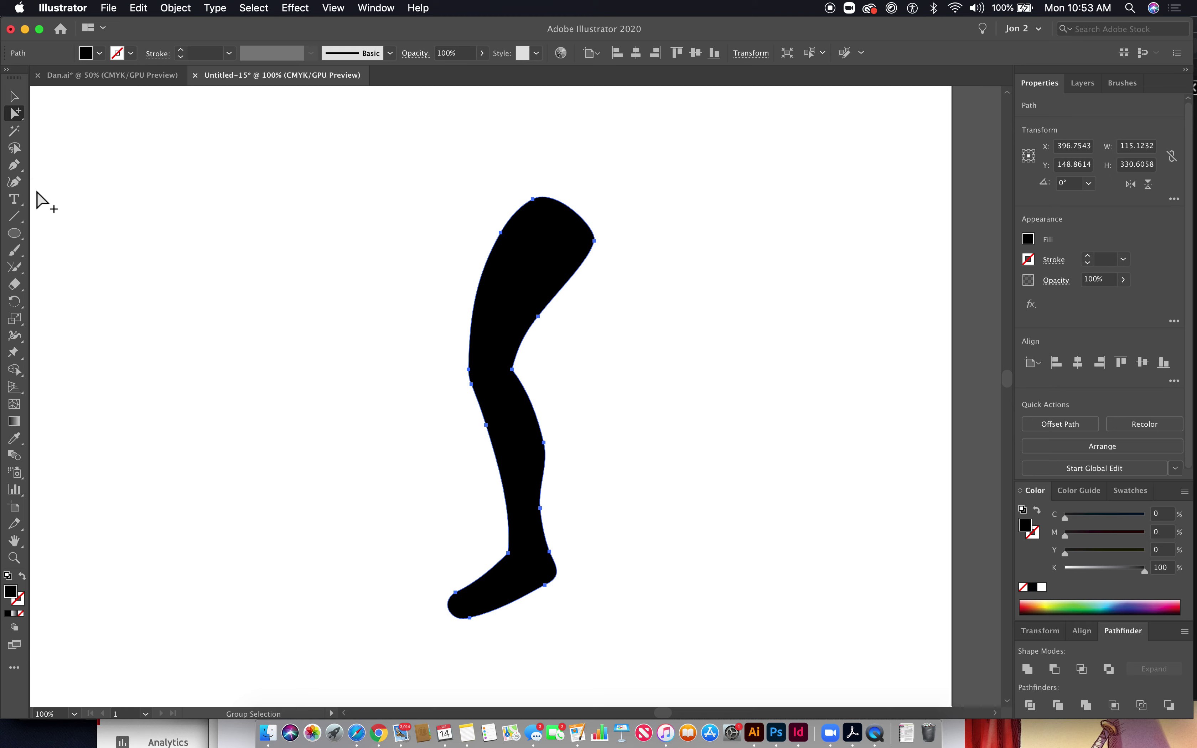
pyautogui.click(14, 164)
pyautogui.moveTo(419, 516); pyautogui.dragTo(598, 562)
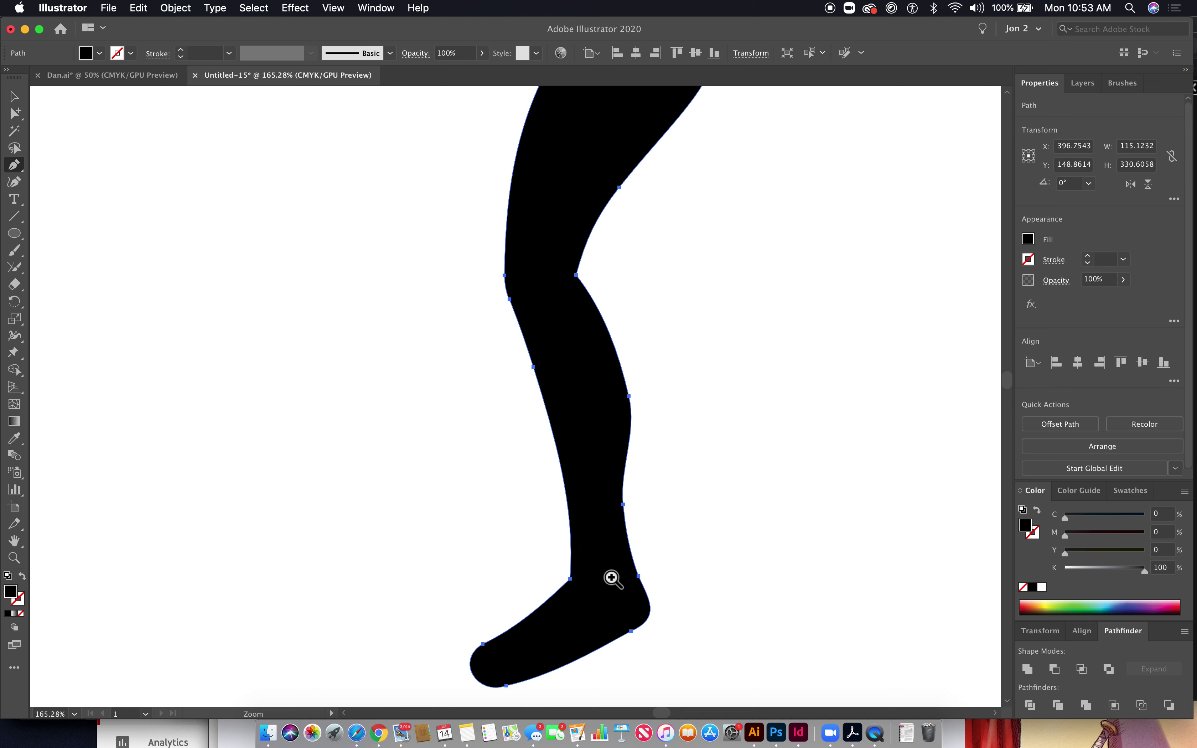
pyautogui.scroll(-5, 598, 561)
pyautogui.moveTo(449, 536); pyautogui.dragTo(451, 524)
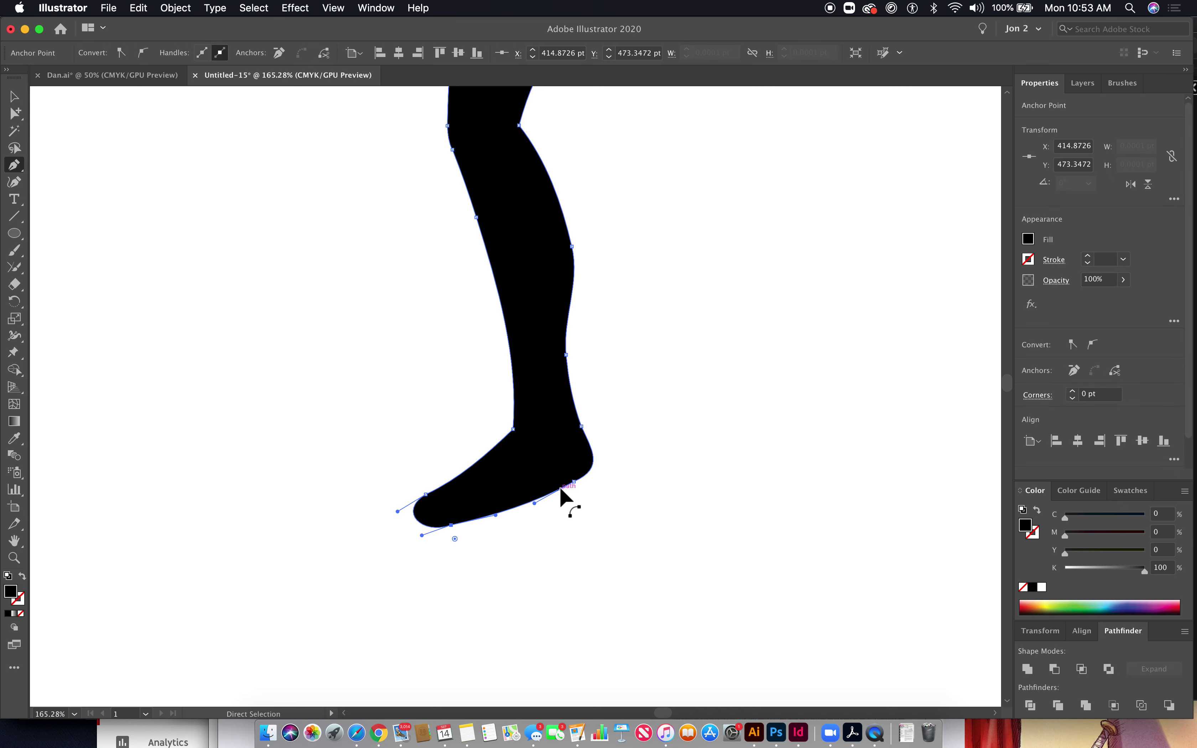
pyautogui.click(577, 485)
pyautogui.moveTo(576, 490); pyautogui.dragTo(587, 497)
pyautogui.keyDown('super'); pyautogui.click(593, 531); pyautogui.keyUp('super')
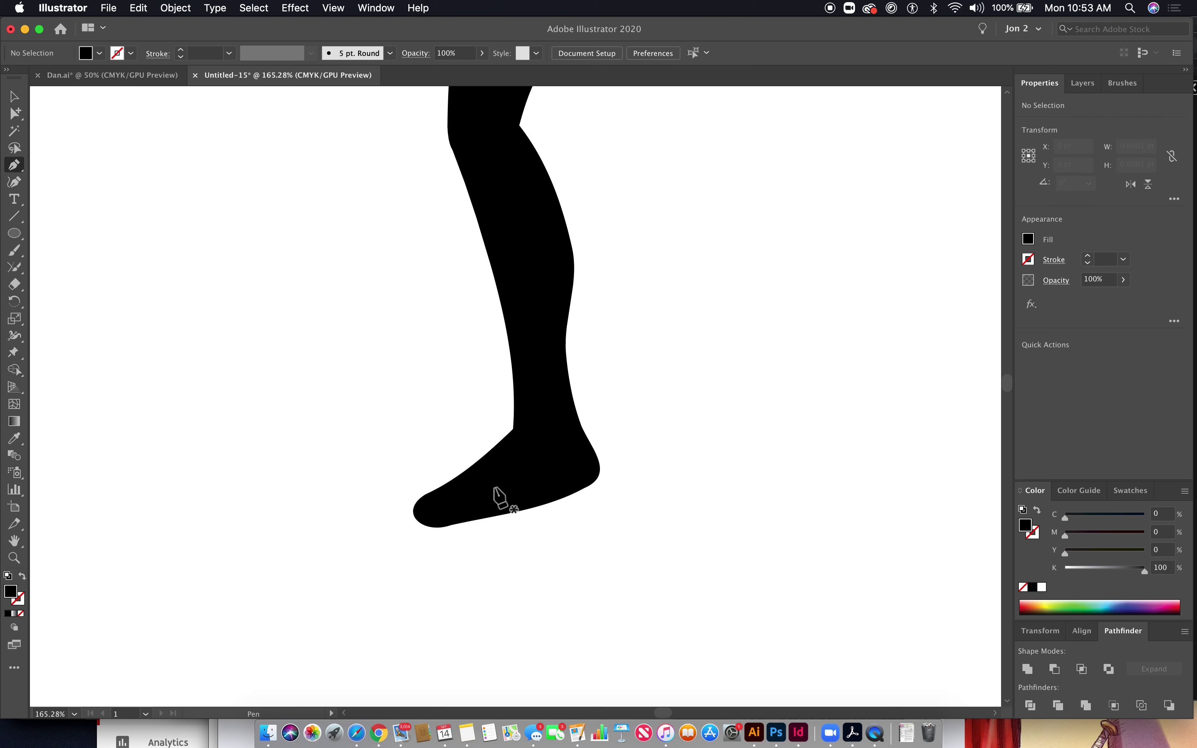
# Step: Add an anchor on top of the foot and shift it inward to form a dip behind the toes
pyautogui.keyDown('super'); pyautogui.click(479, 467); pyautogui.keyUp('super')
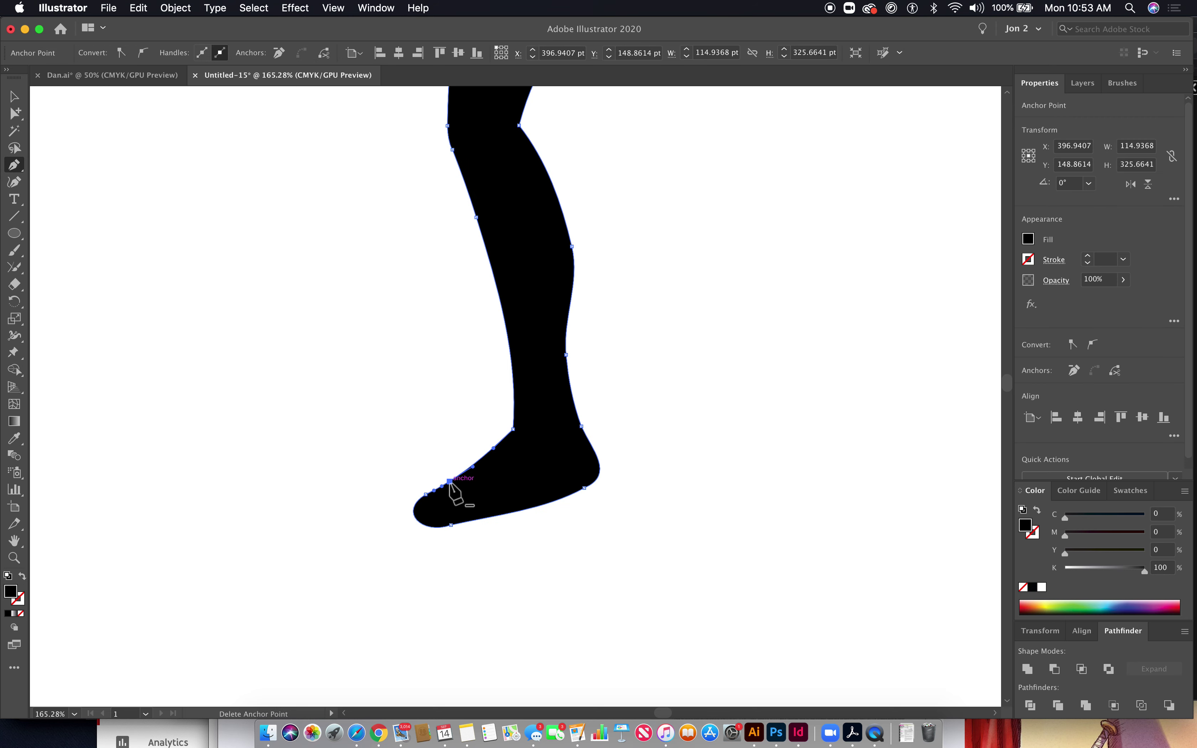
pyautogui.click(450, 482)
pyautogui.keyDown('super'); pyautogui.click(435, 473); pyautogui.keyUp('super')
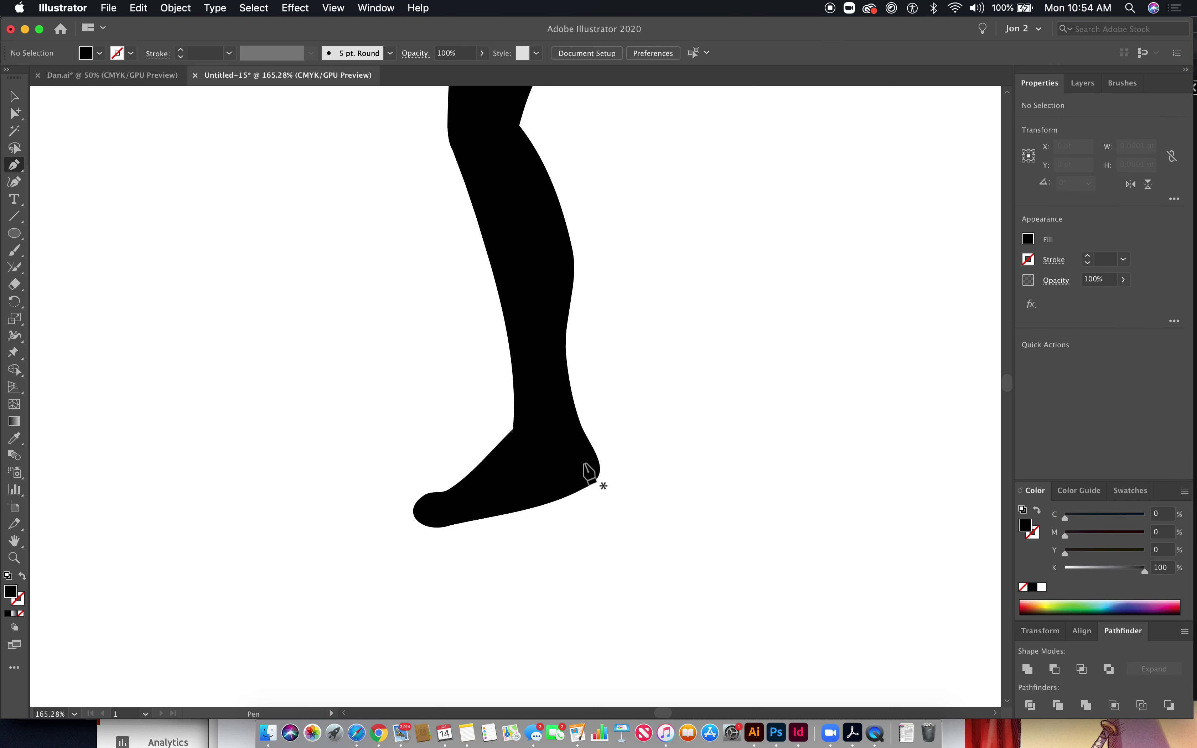
# Step: Select the foot's anchors and scale them uniformly to 99%
pyautogui.press('super+minus')
pyautogui.press('super+minus')
pyautogui.press('super+minus')
pyautogui.moveTo(644, 437); pyautogui.dragTo(642, 454)
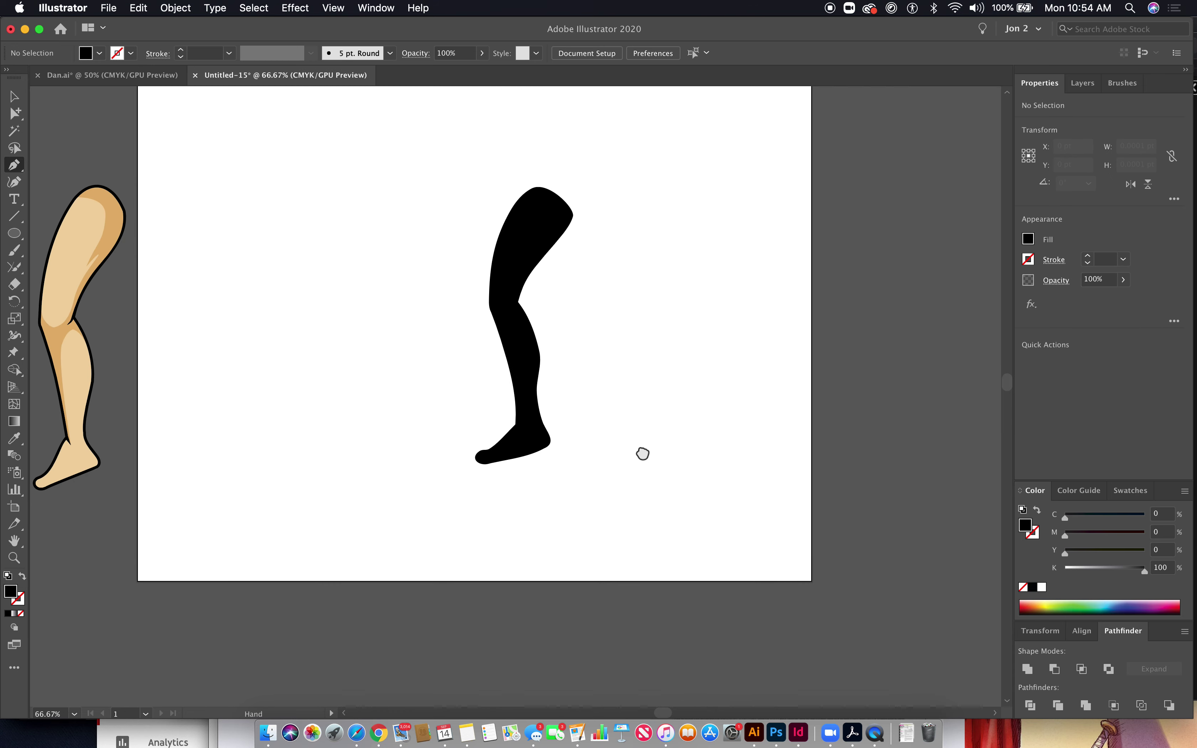
pyautogui.moveTo(424, 457); pyautogui.dragTo(699, 606)
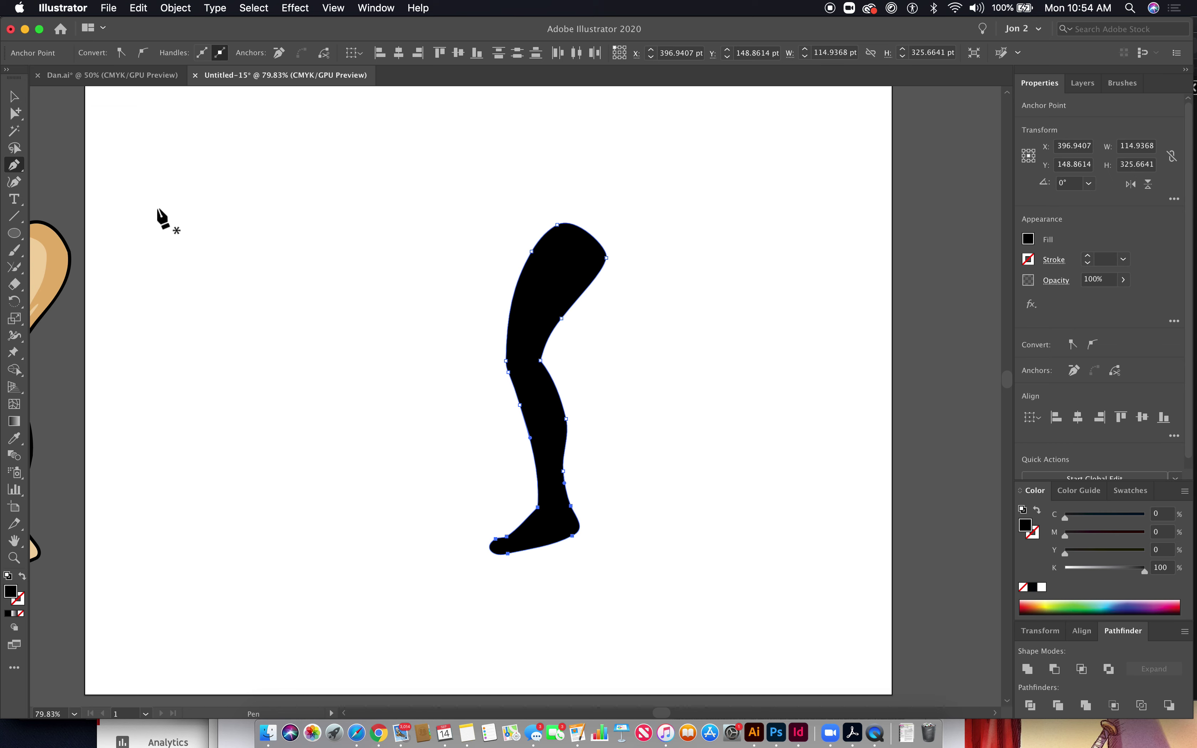
pyautogui.click(22, 321)
pyautogui.doubleClick(22, 324)
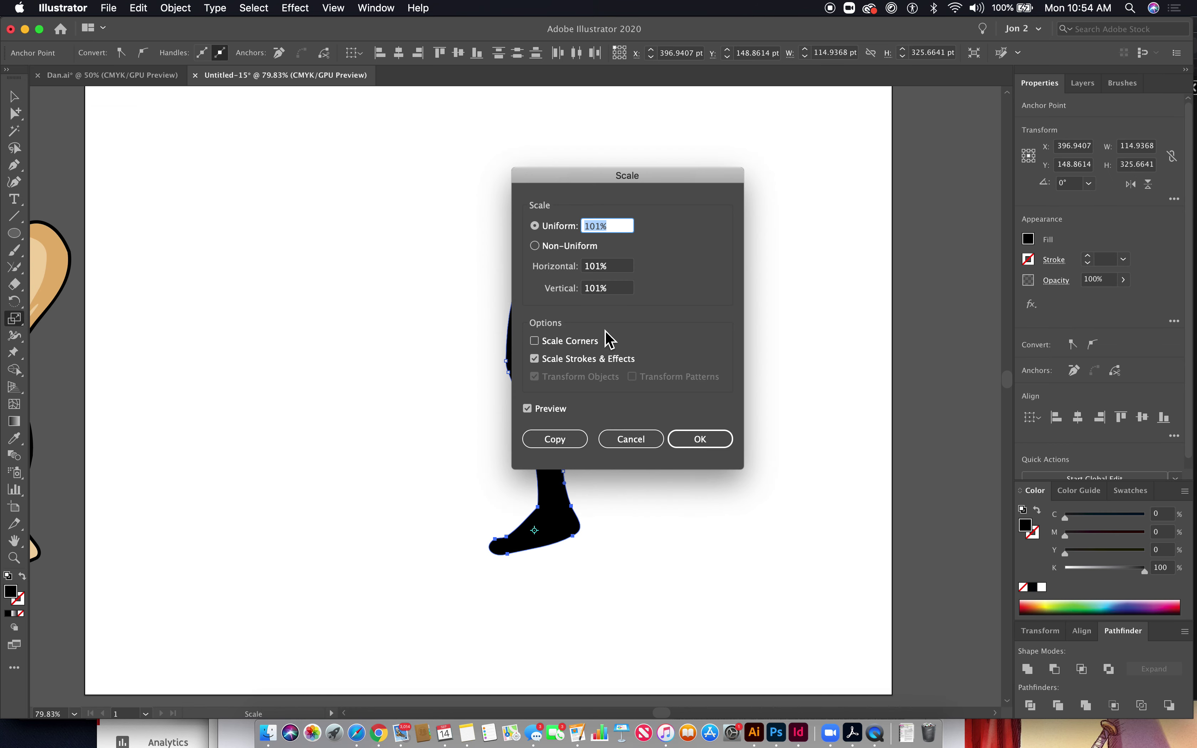
pyautogui.write('100')
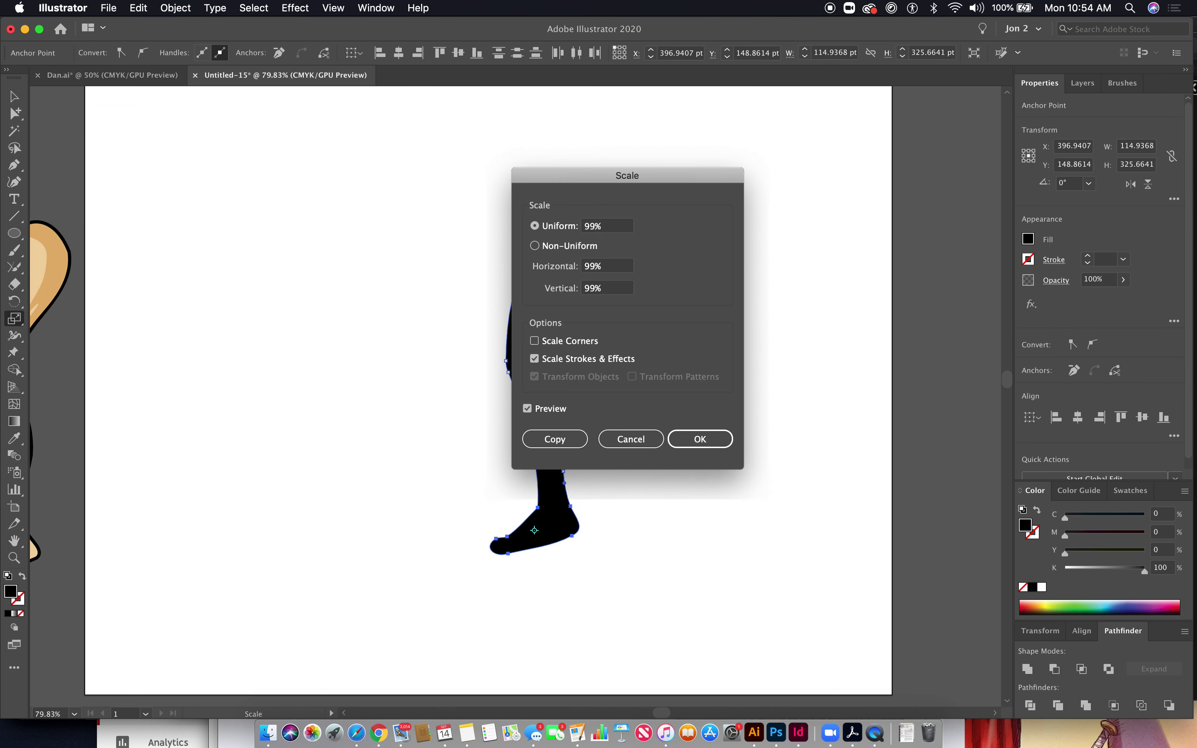
pyautogui.press('Return')
# Step: Repeat the 99% scaling several times to shrink the foot, undo the last repeat, and deselect
pyautogui.press('super+d')
pyautogui.press('super+d')
pyautogui.press('super+d')
pyautogui.press('super+d')
pyautogui.press('super+d')
pyautogui.press('super+d')
pyautogui.press('super+d')
pyautogui.press('super+d')
pyautogui.press('super+d')
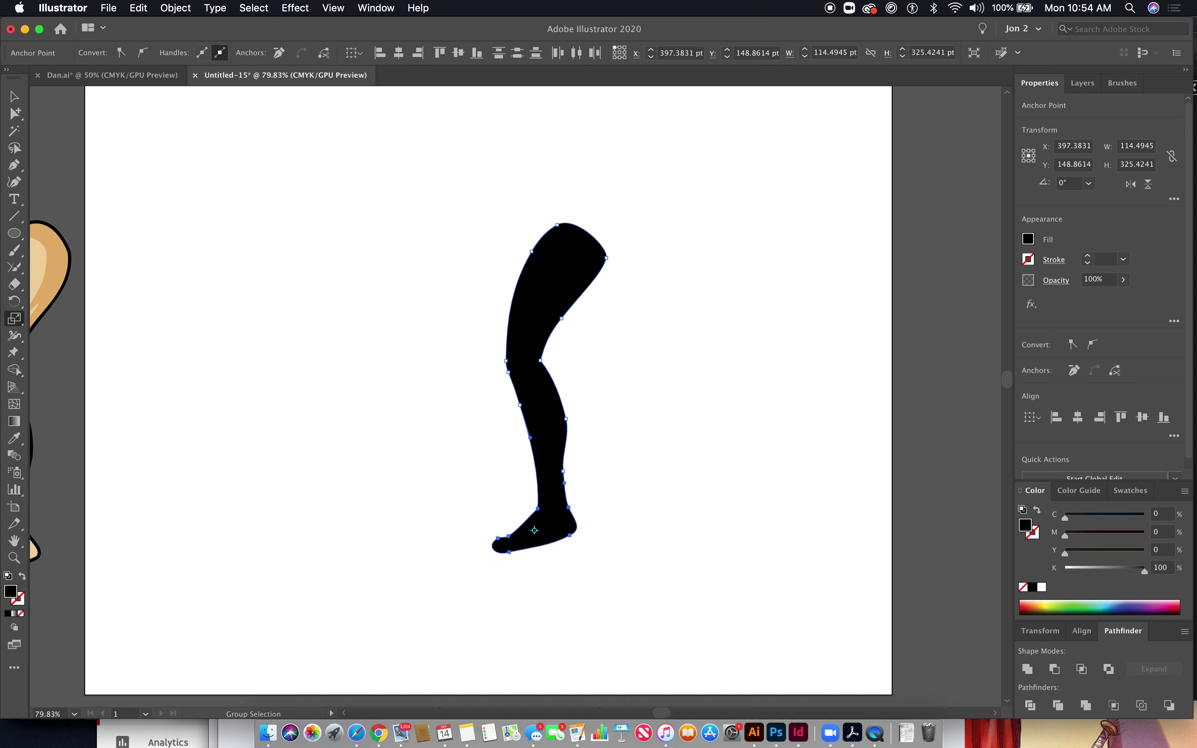
pyautogui.press('super+z')
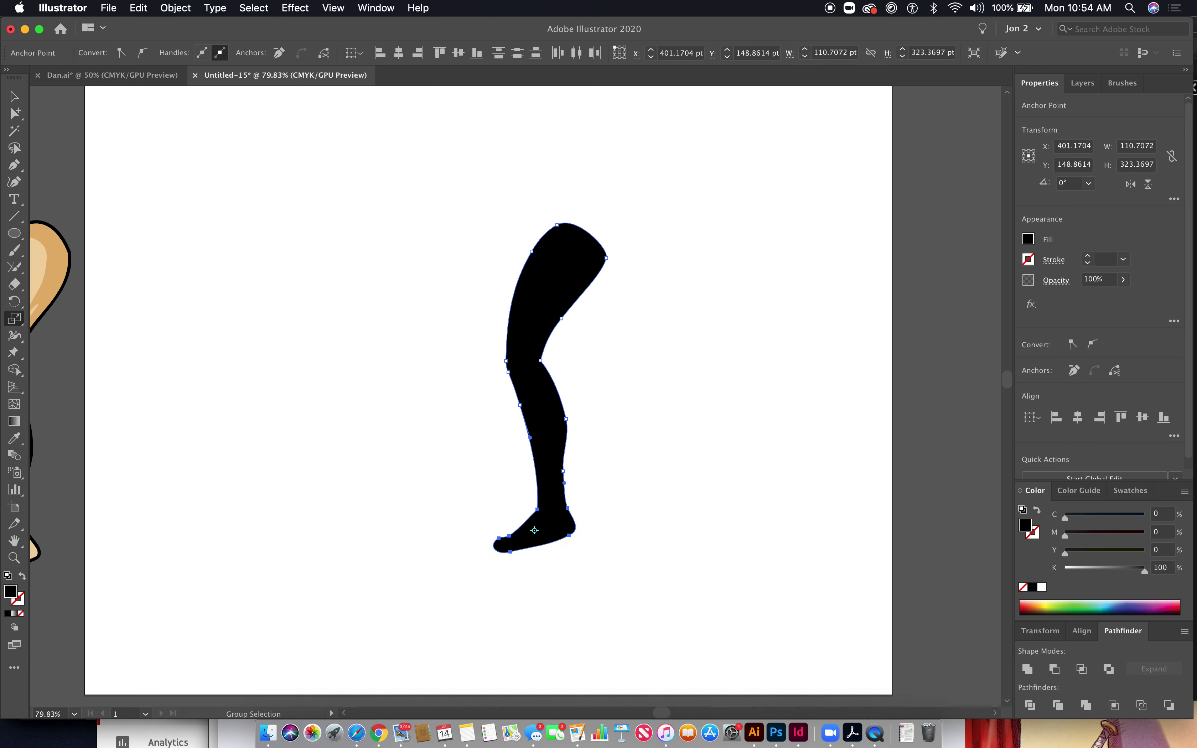
pyautogui.press('super+shift+a')
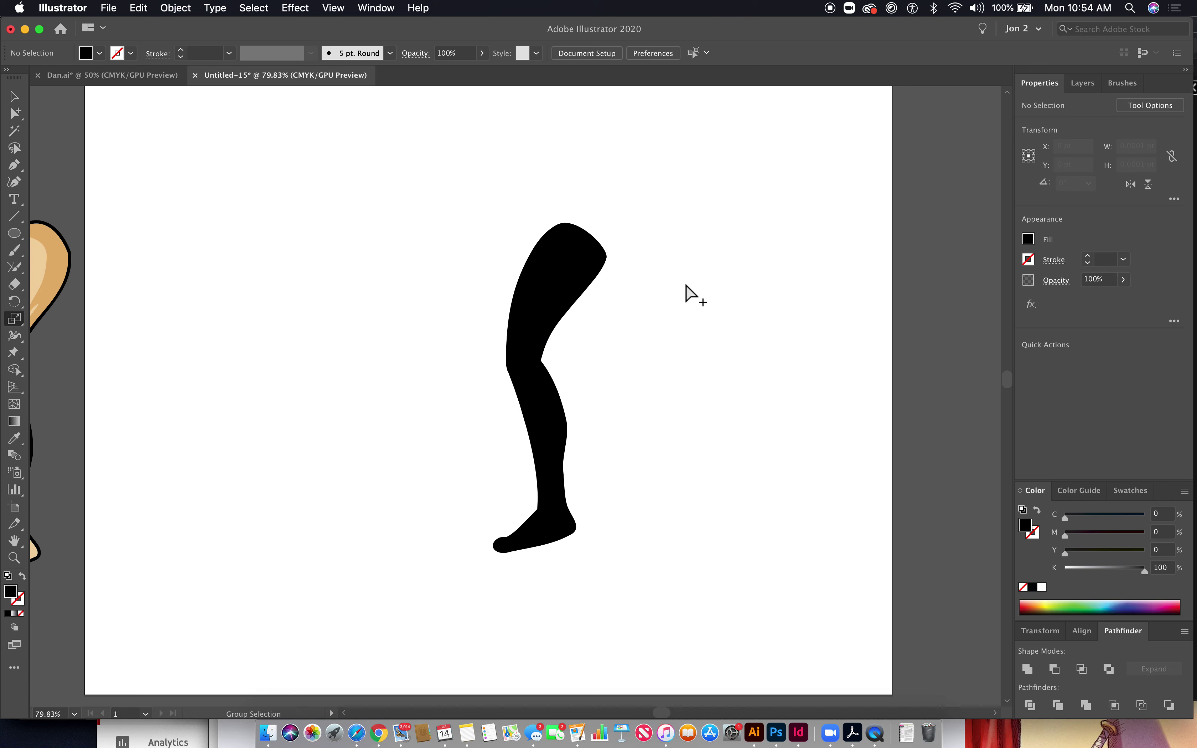
# Step: Select the whole leg and smooth its calf, rear ankle and shin contours with the Smooth tool
pyautogui.click(15, 115)
pyautogui.moveTo(405, 242); pyautogui.dragTo(689, 623)
pyautogui.press('super+equal')
pyautogui.press('super+equal')
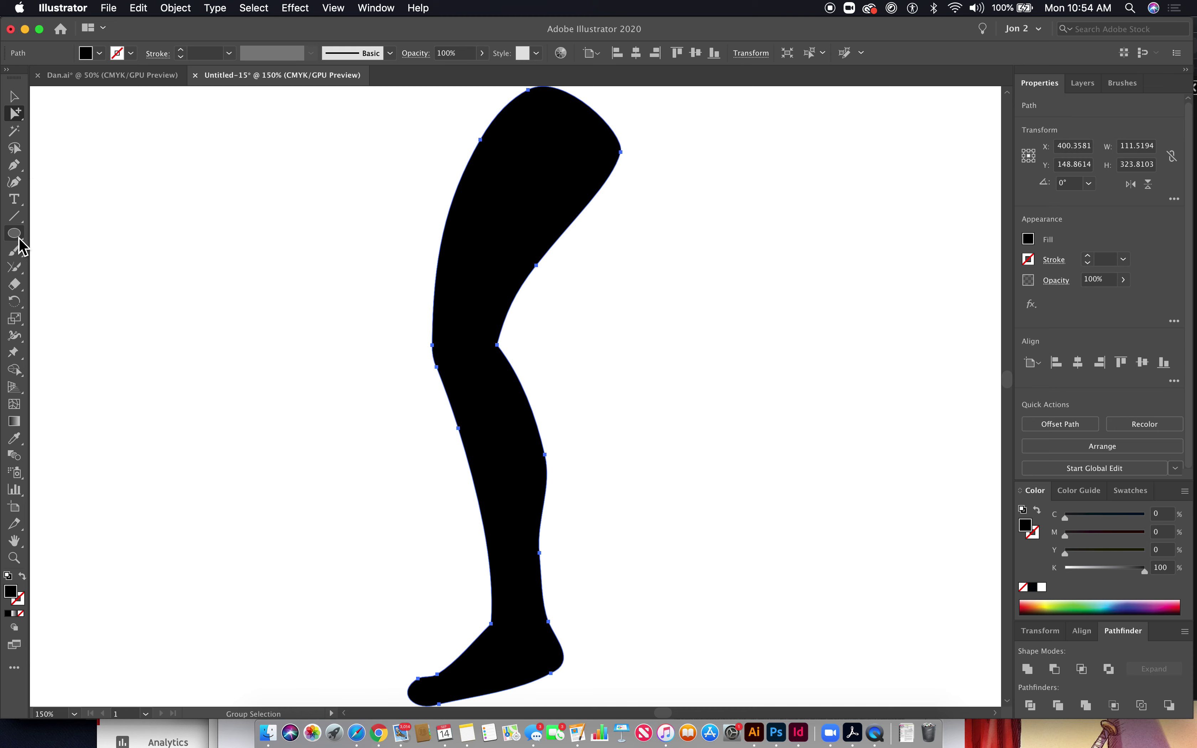
pyautogui.click(19, 270)
pyautogui.click(20, 272)
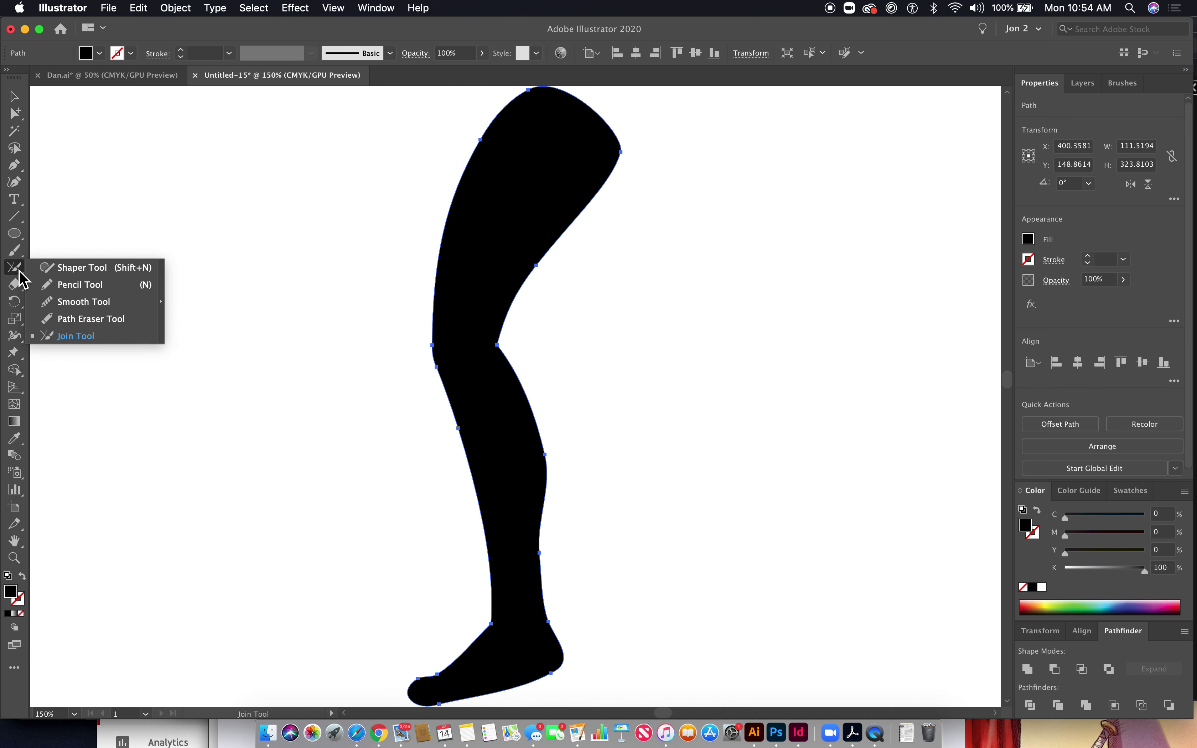
pyautogui.click(74, 302)
pyautogui.moveTo(540, 420)
pyautogui.mouseDown()
pyautogui.moveTo(542, 513)
pyautogui.moveTo(556, 525)
pyautogui.mouseUp()
pyautogui.moveTo(542, 587); pyautogui.dragTo(575, 648)
pyautogui.moveTo(454, 412)
pyautogui.mouseDown()
pyautogui.moveTo(443, 357)
pyautogui.moveTo(471, 518)
pyautogui.mouseUp()
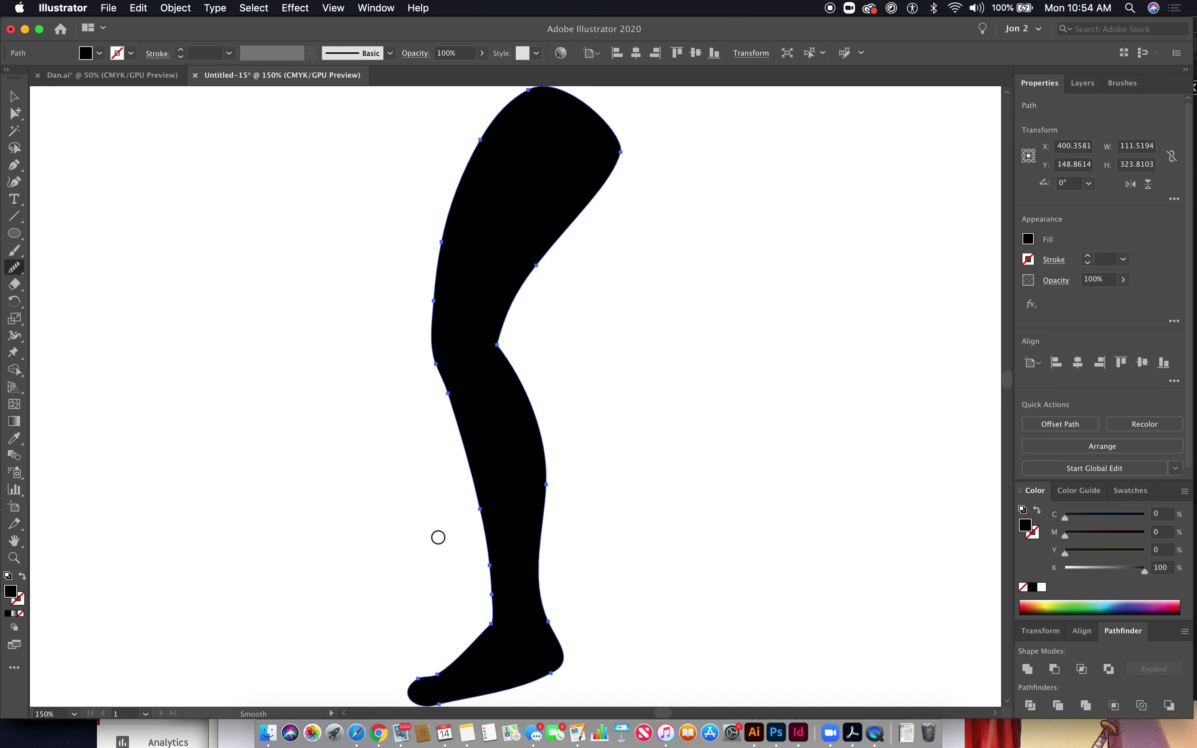
# Step: Redraw parts of the thigh's front edge and upper curve with the Pencil tool
pyautogui.moveTo(15, 269); pyautogui.dragTo(87, 284)
pyautogui.moveTo(439, 286)
pyautogui.mouseDown()
pyautogui.moveTo(456, 219)
pyautogui.moveTo(517, 105)
pyautogui.mouseUp()
pyautogui.press('space')
pyautogui.moveTo(635, 153); pyautogui.dragTo(576, 264)
pyautogui.moveTo(440, 232); pyautogui.dragTo(490, 181)
pyautogui.press('space')
pyautogui.moveTo(582, 292); pyautogui.dragTo(583, 218)
pyautogui.scroll(-5, 569, 296)
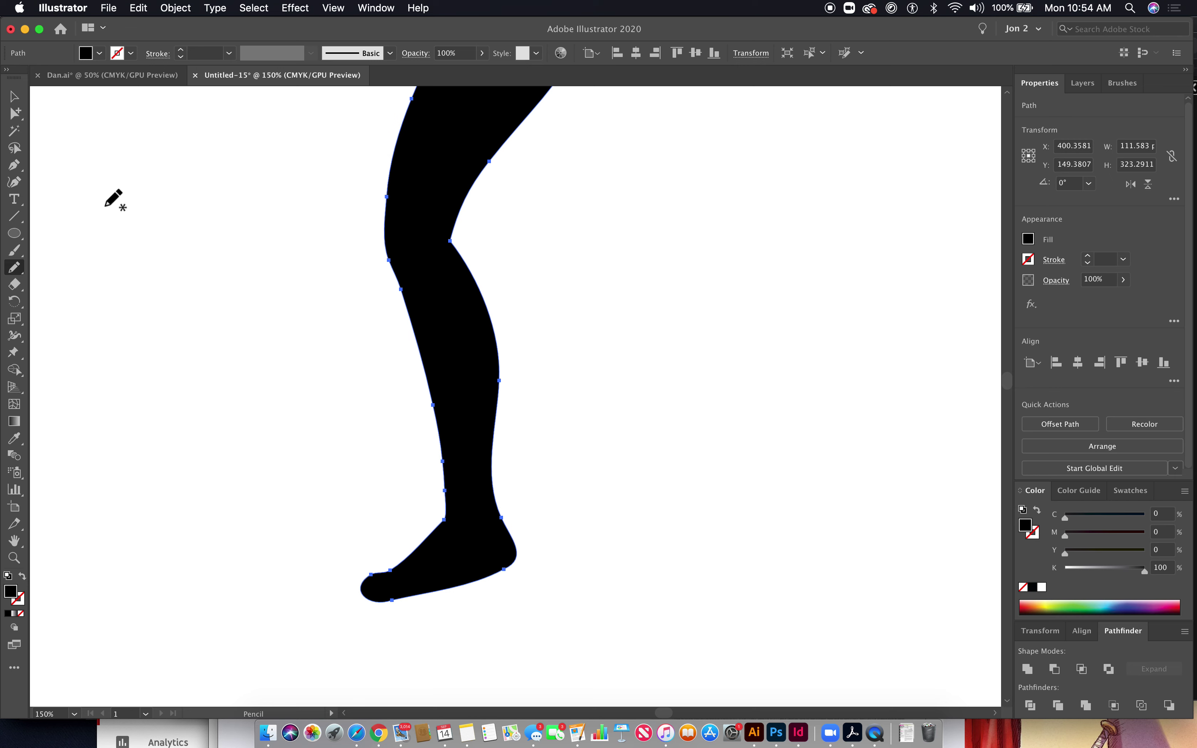
# Step: Give the leg the default white fill and black stroke, set the stroke weight to 4 pt, and deselect
pyautogui.click(14, 115)
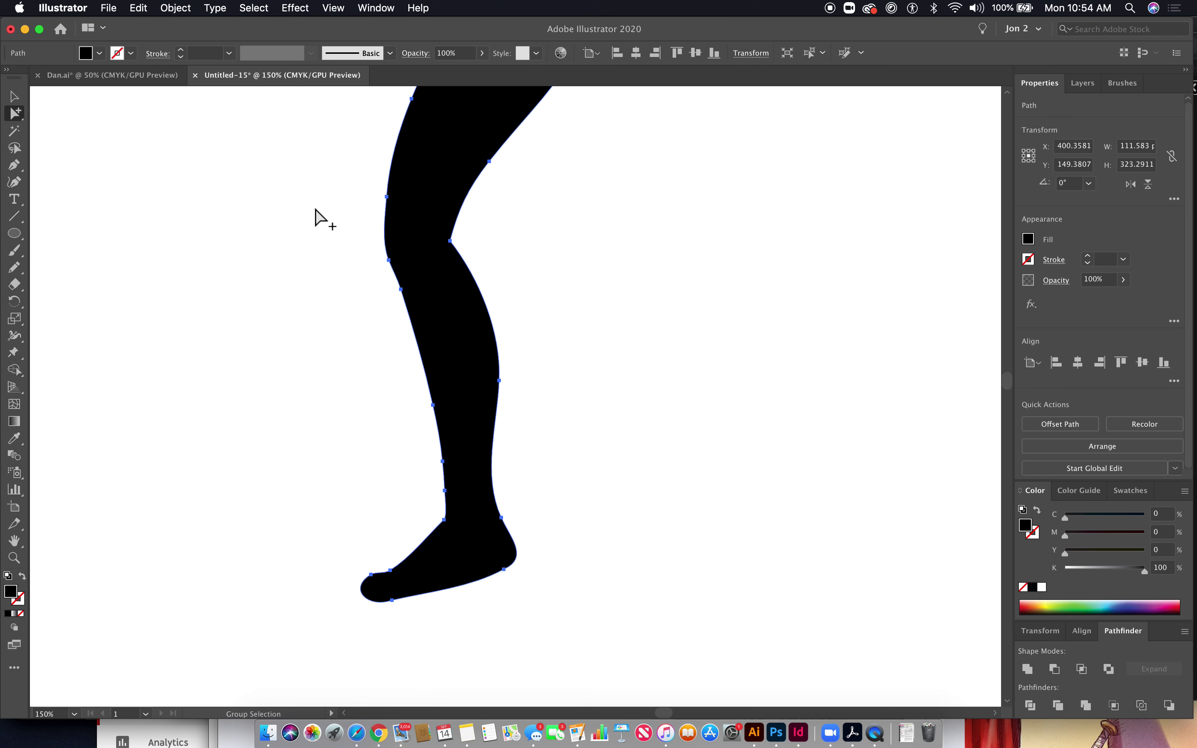
pyautogui.click(444, 287)
pyautogui.press('super+minus')
pyautogui.press('super+minus')
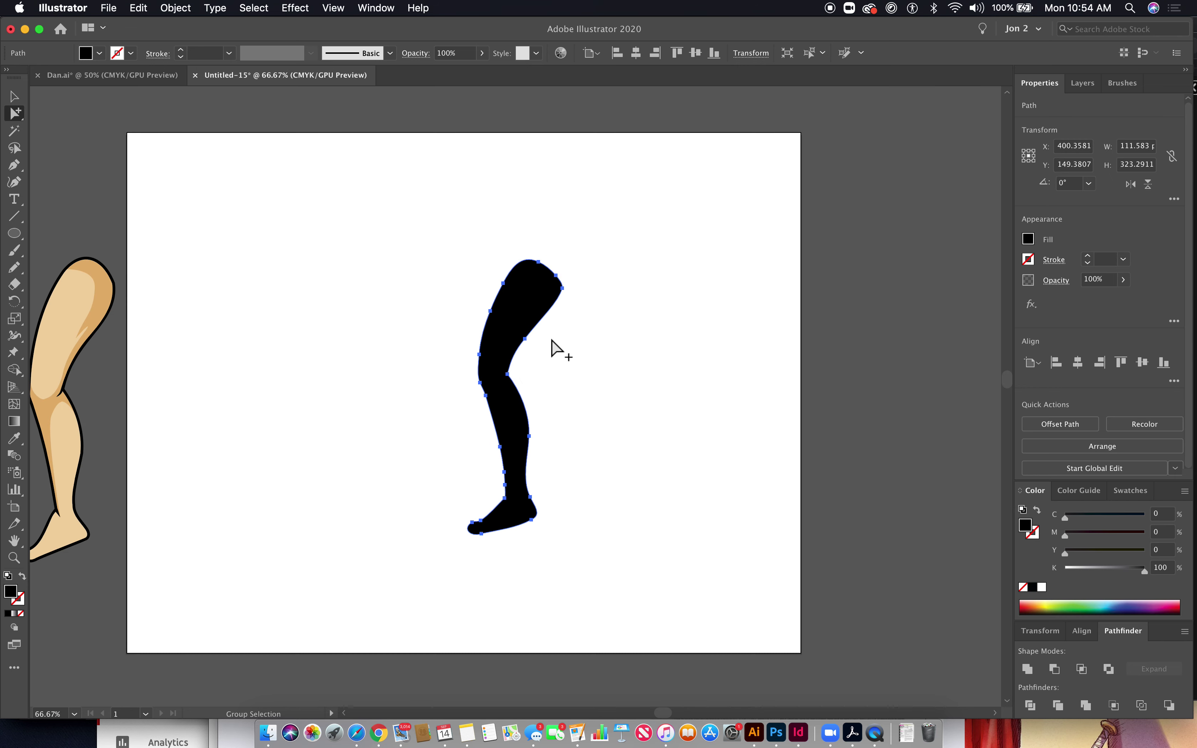
pyautogui.click(8, 576)
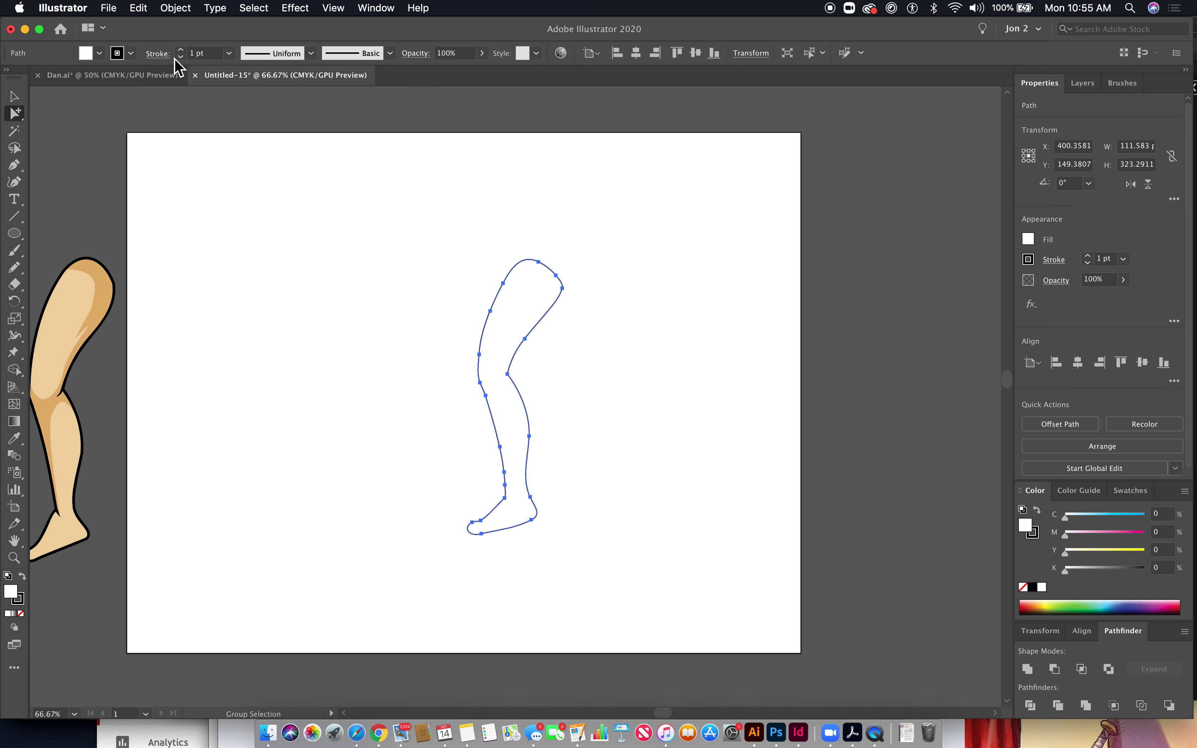
pyautogui.click(181, 49)
pyautogui.click(181, 50)
pyautogui.click(181, 50)
pyautogui.click(436, 329)
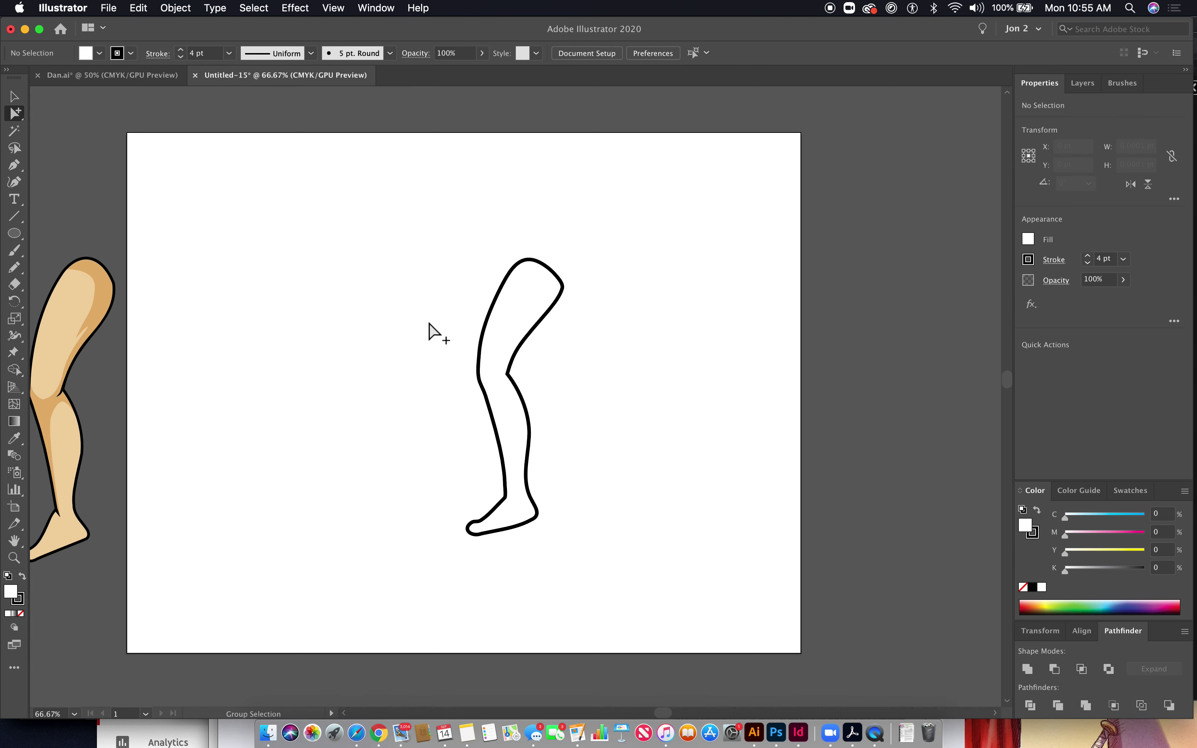
# Step: Select the leg outline and add width points at the back of the knee and above the heel with the Width tool
pyautogui.moveTo(454, 314); pyautogui.dragTo(542, 459)
pyautogui.click(448, 338)
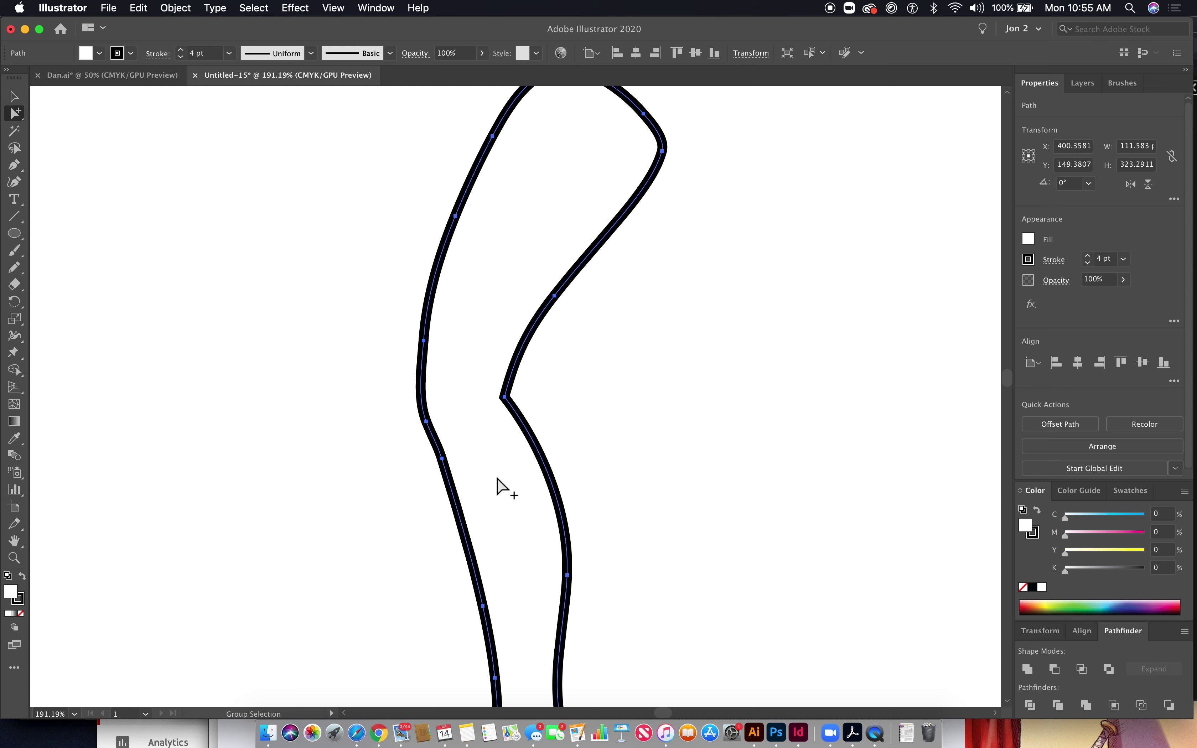
pyautogui.hscroll(4, 500, 487)
pyautogui.scroll(-2, 500, 487)
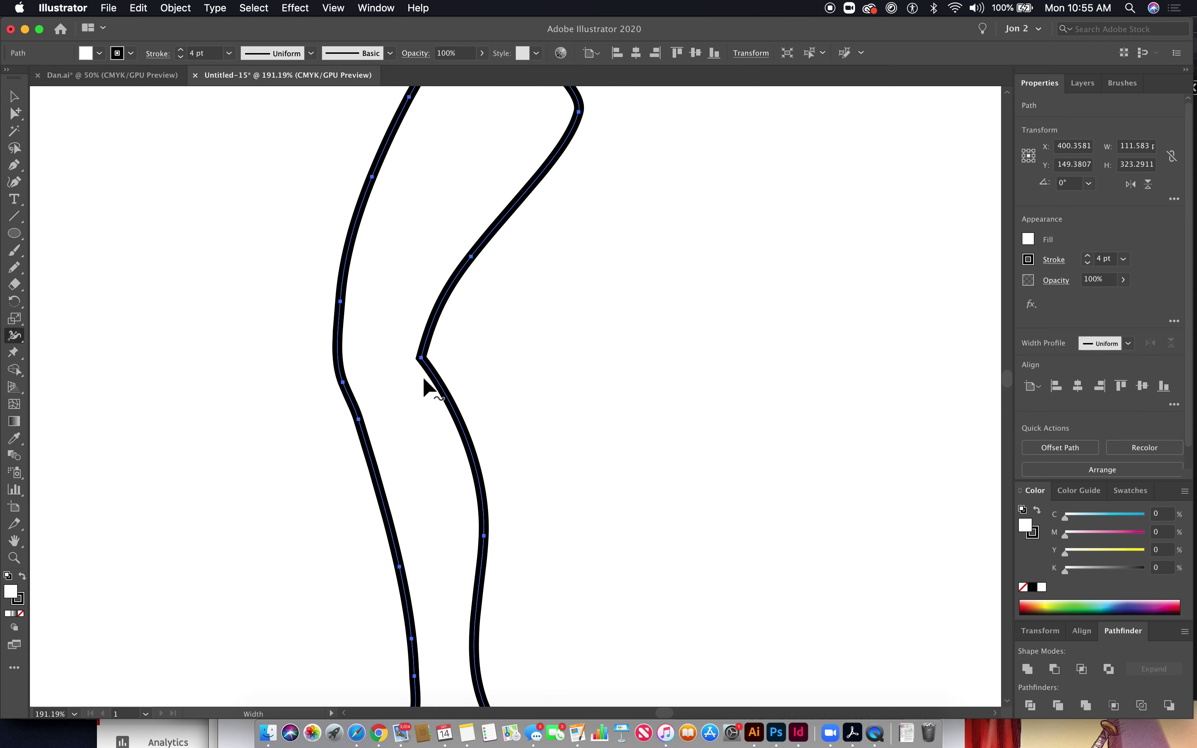
pyautogui.moveTo(426, 356); pyautogui.dragTo(427, 358)
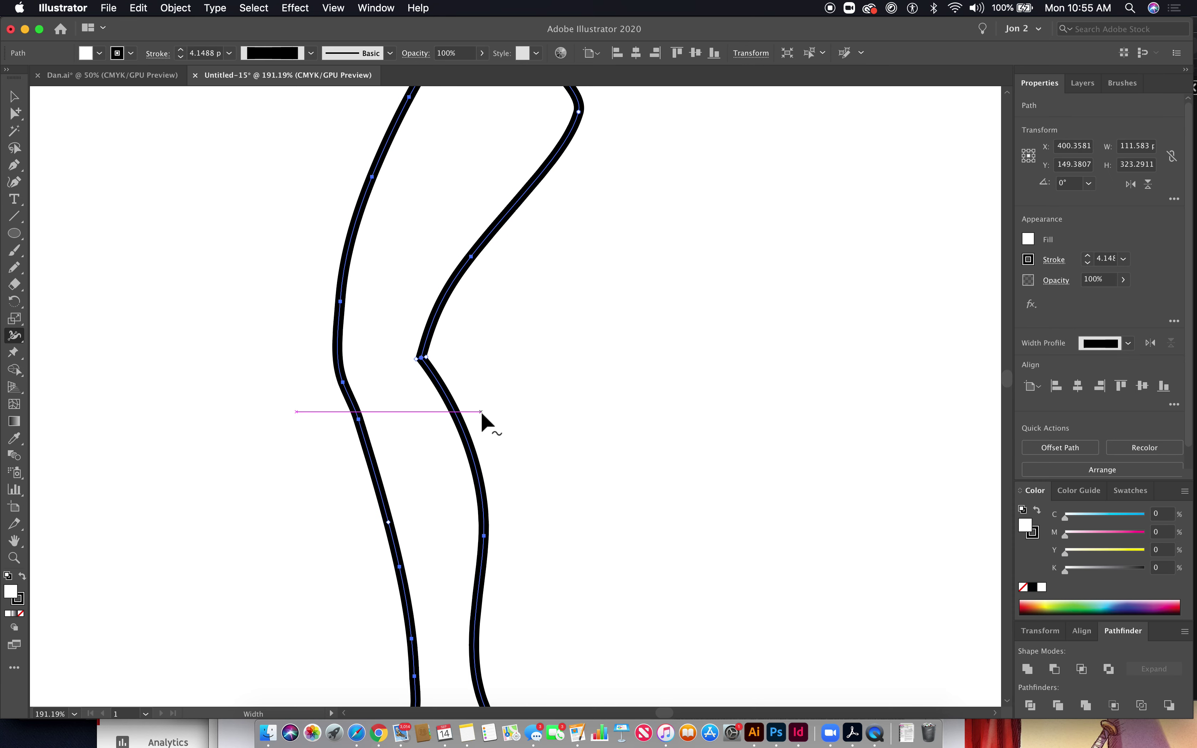
pyautogui.moveTo(481, 642); pyautogui.dragTo(477, 643)
# Step: Try widening the outline at the calf to about 7.45 pt with the Width tool, and undo it
pyautogui.moveTo(480, 489); pyautogui.dragTo(488, 485)
pyautogui.press('super+1')
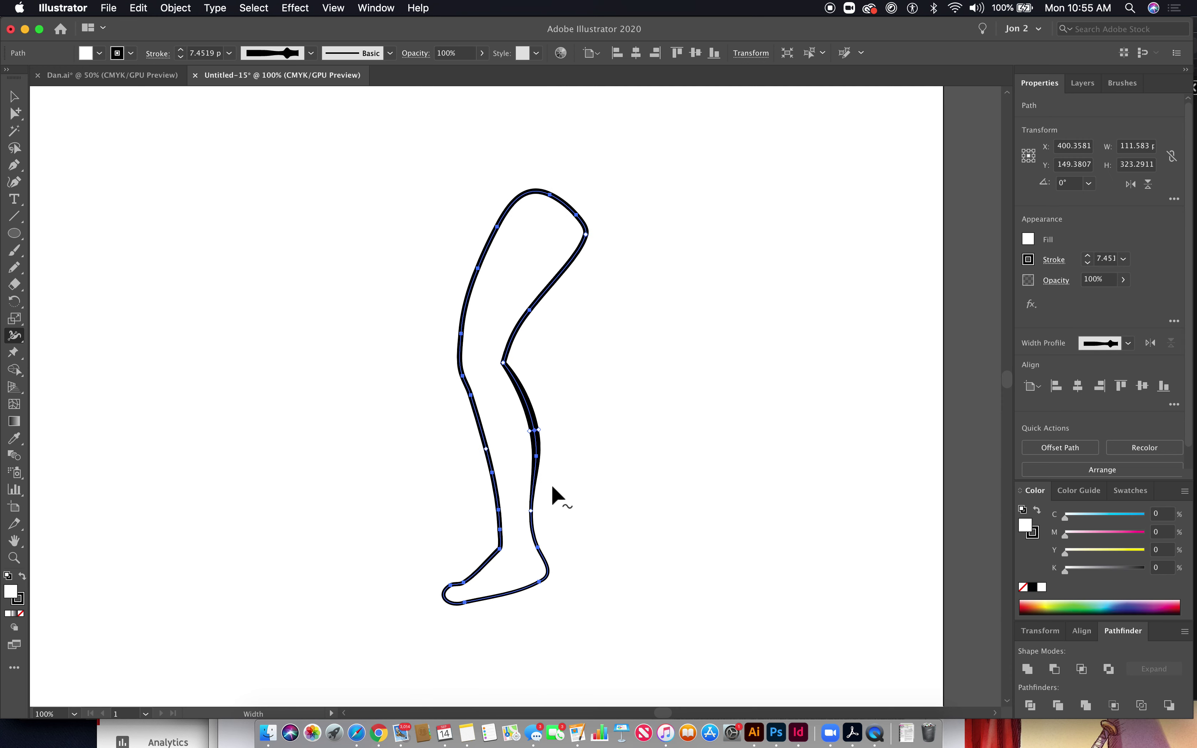
pyautogui.press('super+z')
# Step: Widen the outline along the upper calf to about 5.86 pt with the Width tool
pyautogui.scroll(1, 487, 383)
pyautogui.scroll(3, 488, 383)
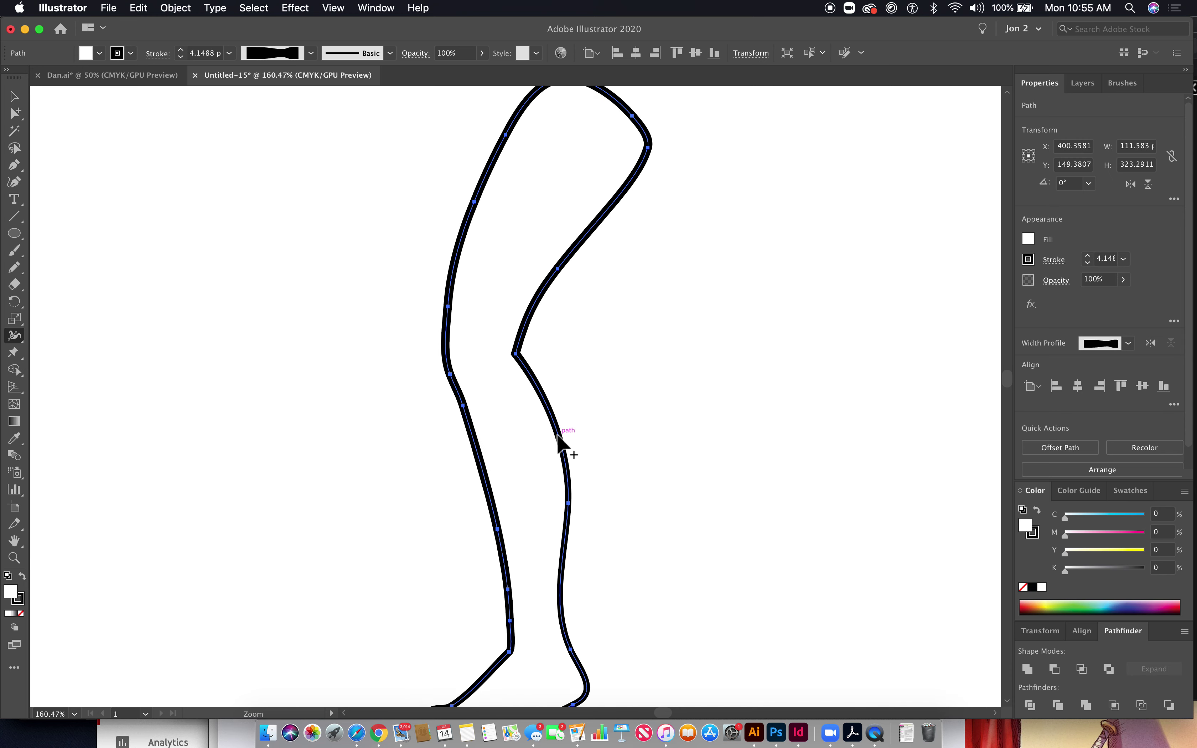
pyautogui.moveTo(569, 446); pyautogui.dragTo(567, 446)
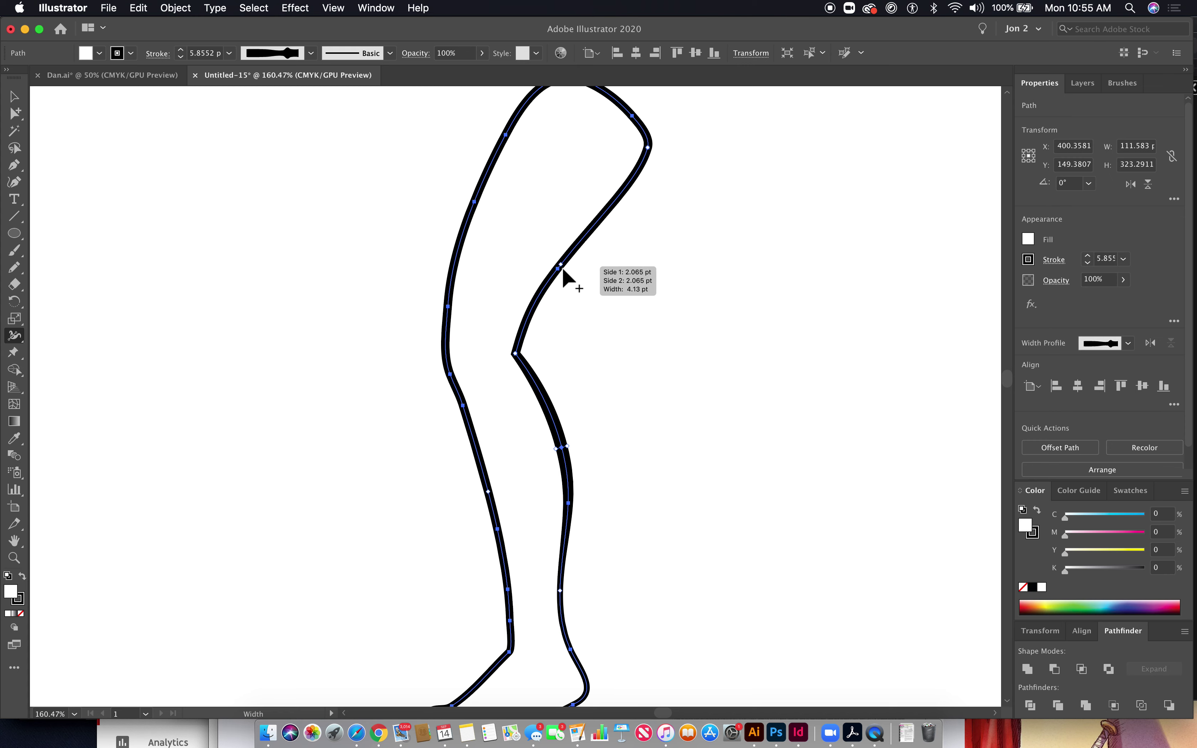
# Step: Add width points along the back of the thigh, widen its upper part to about 6 pt, and deselect
pyautogui.moveTo(548, 293); pyautogui.dragTo(545, 291)
pyautogui.moveTo(617, 212); pyautogui.dragTo(616, 207)
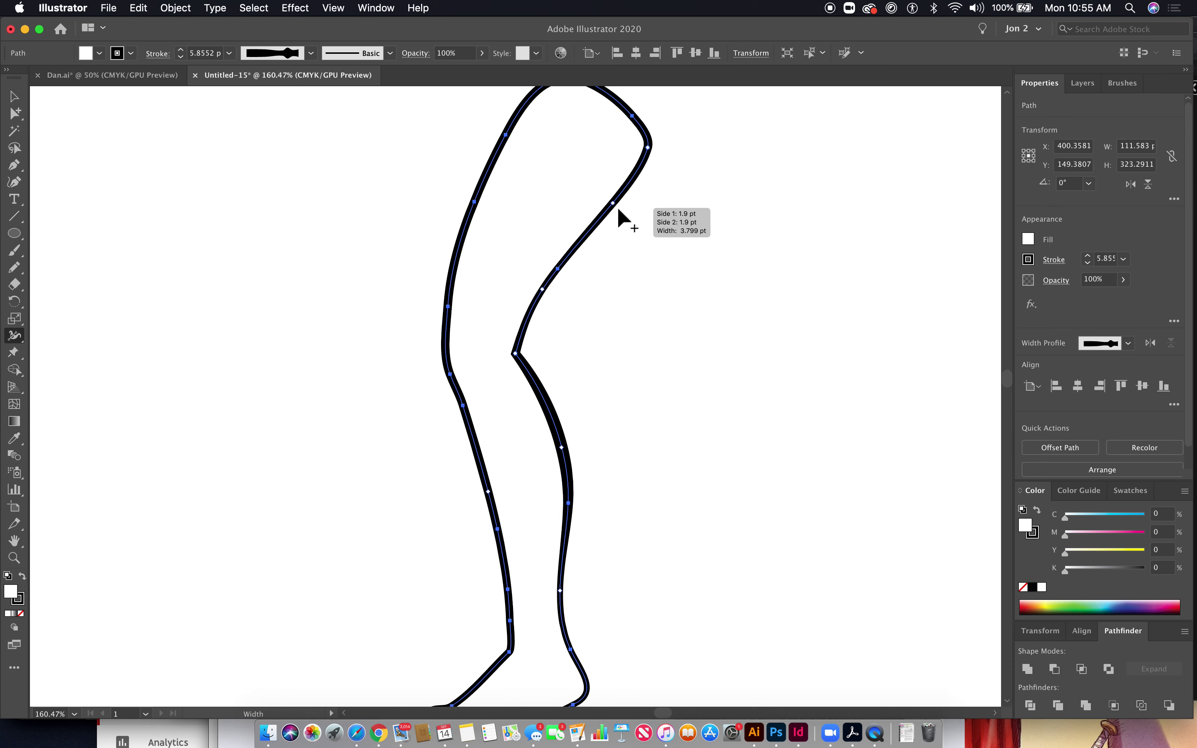
pyautogui.moveTo(616, 204); pyautogui.dragTo(622, 213)
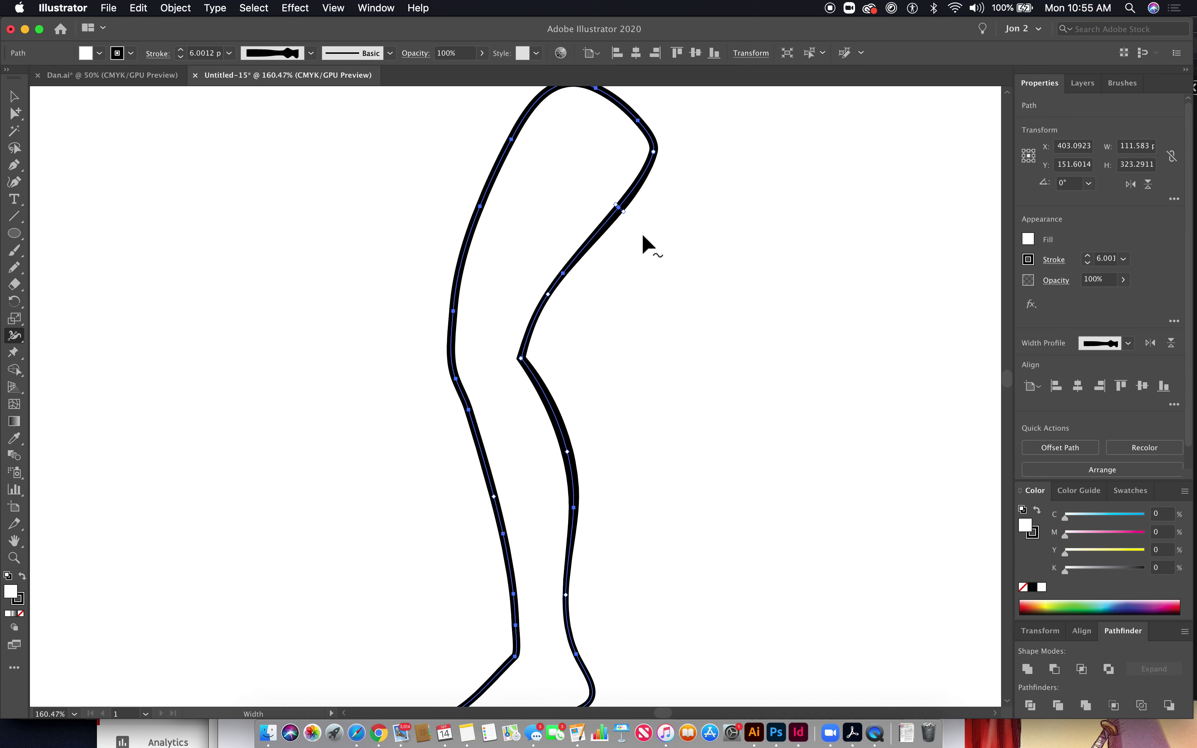
pyautogui.press('space')
pyautogui.press('super+shift+a')
pyautogui.moveTo(697, 378); pyautogui.dragTo(622, 351)
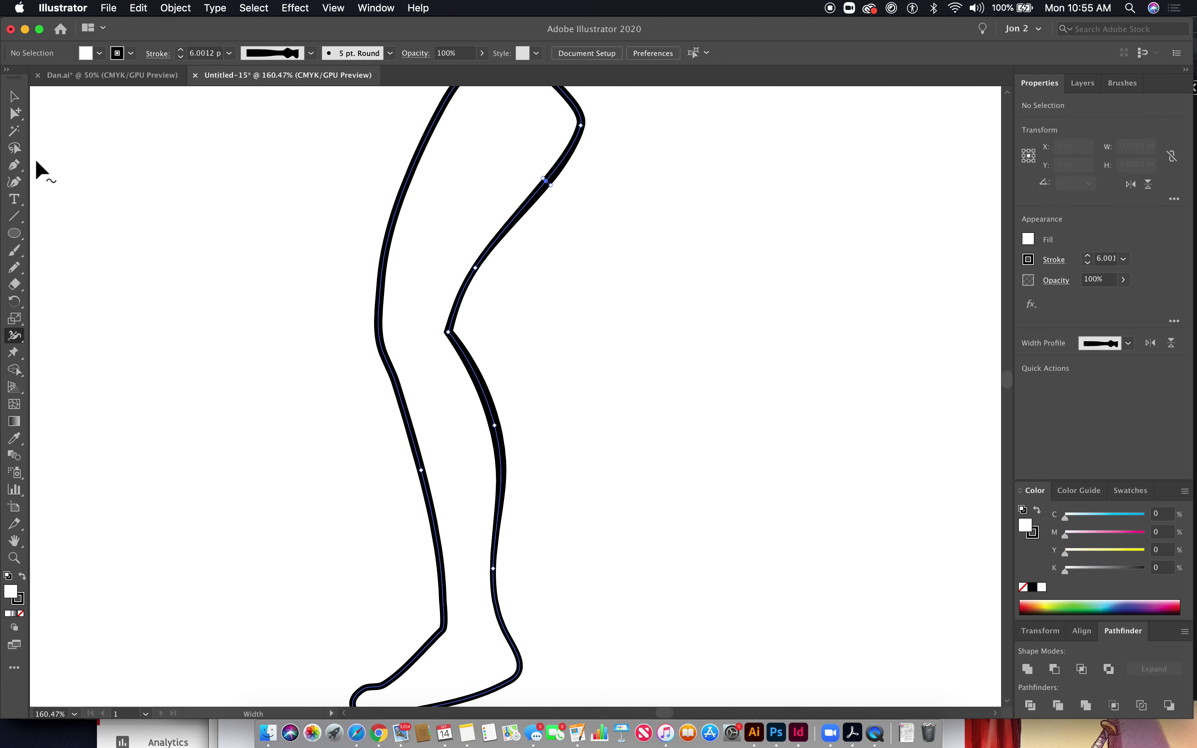
# Step: Fill the leg with a tan skin colour of about C 7.72, M 28.39, Y 67.75, K 0
pyautogui.click(15, 113)
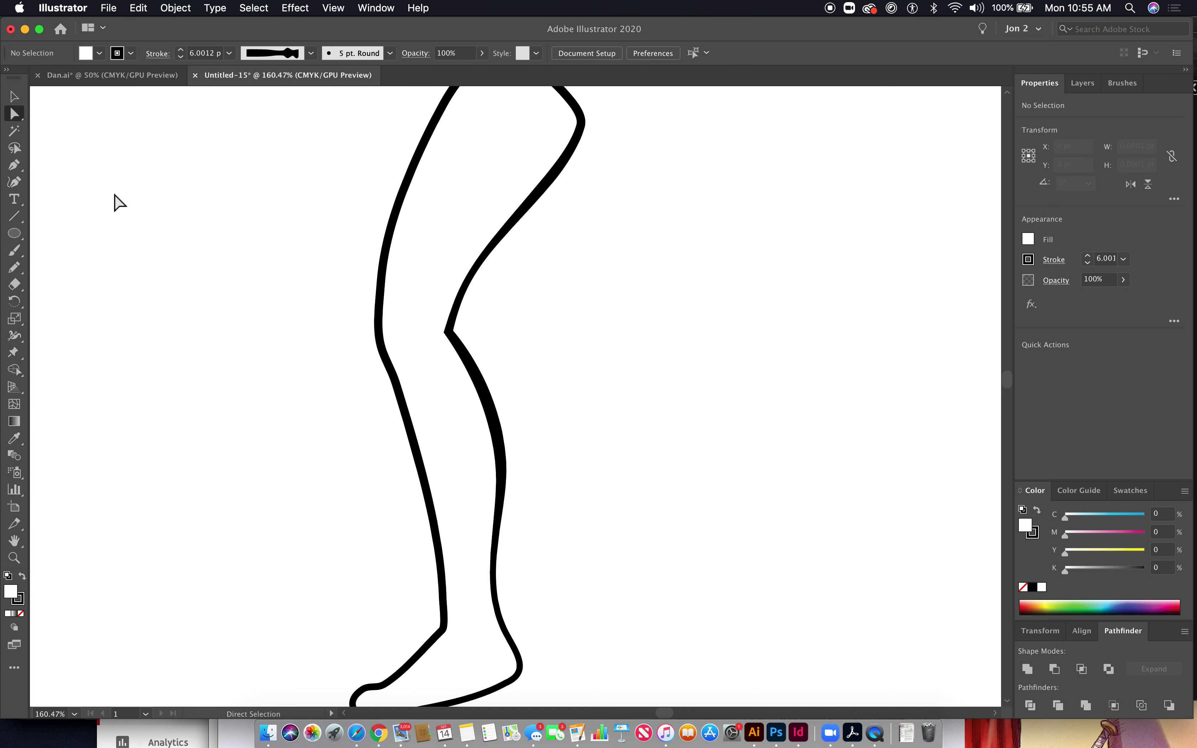
pyautogui.click(468, 380)
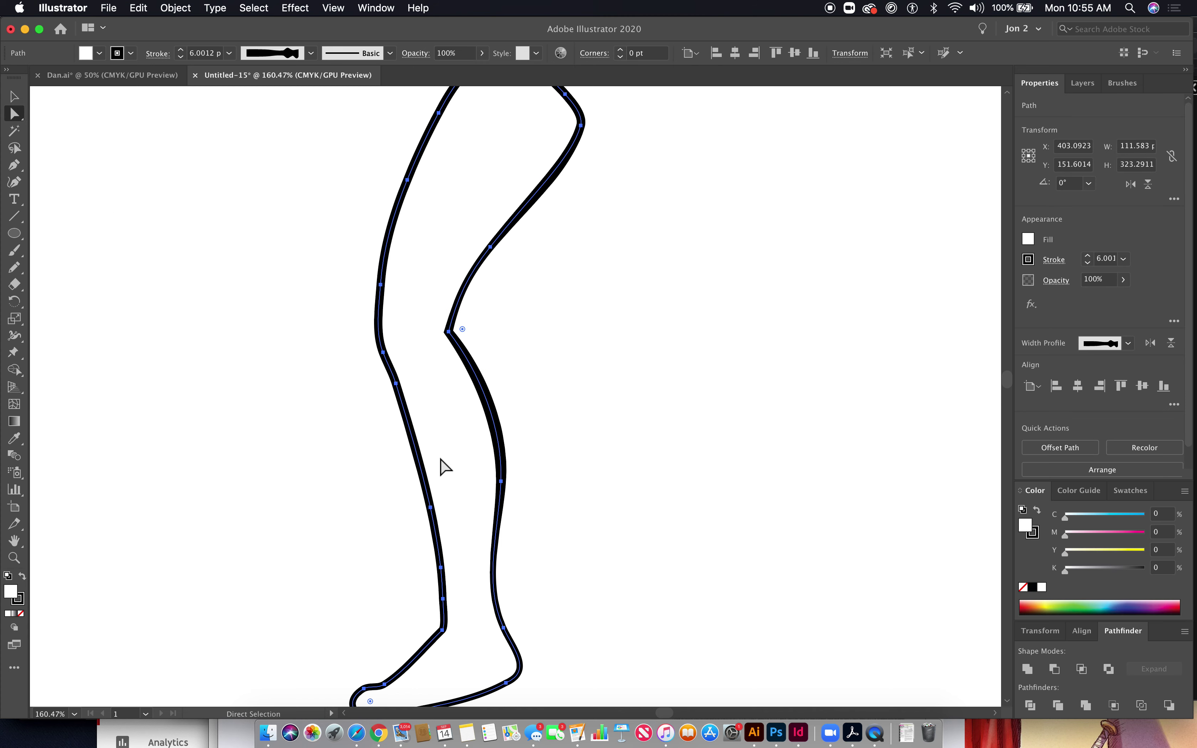
pyautogui.doubleClick(14, 596)
pyautogui.click(265, 206)
pyautogui.click(496, 199)
pyautogui.moveTo(590, 294); pyautogui.dragTo(615, 365)
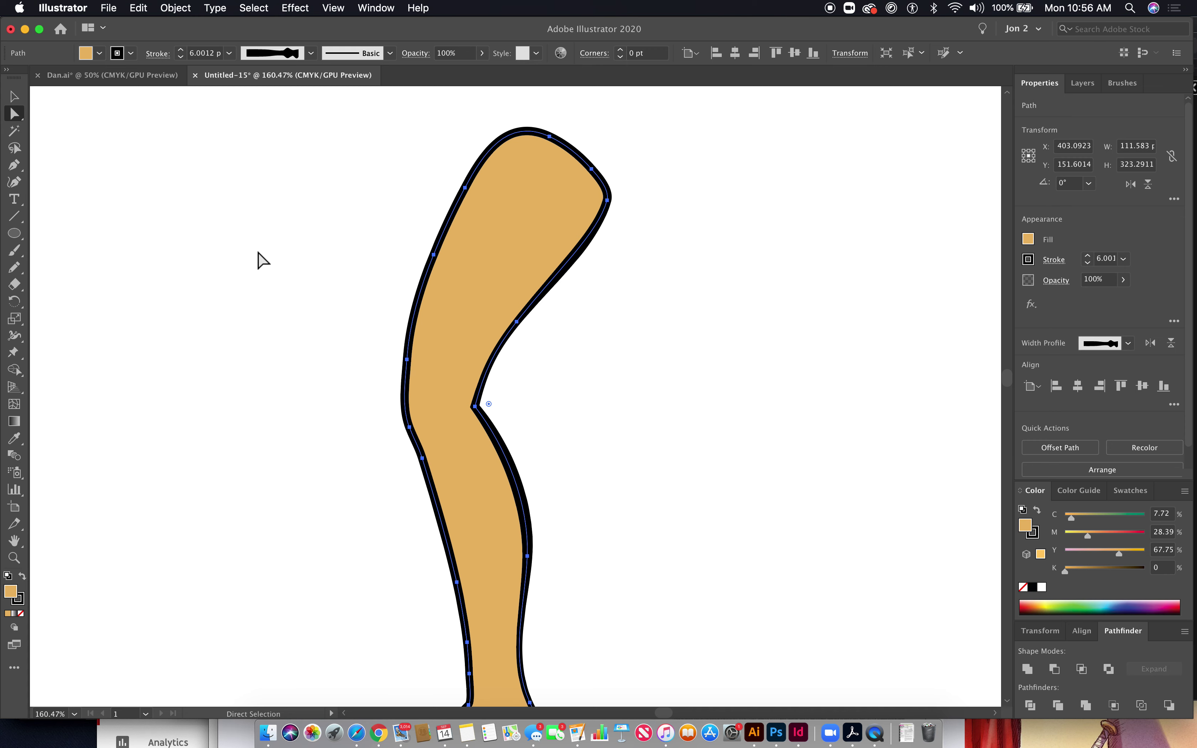
# Step: Delete the anchor on the front of the thigh and lengthen the upward handle above the knee to smooth the curve
pyautogui.click(15, 166)
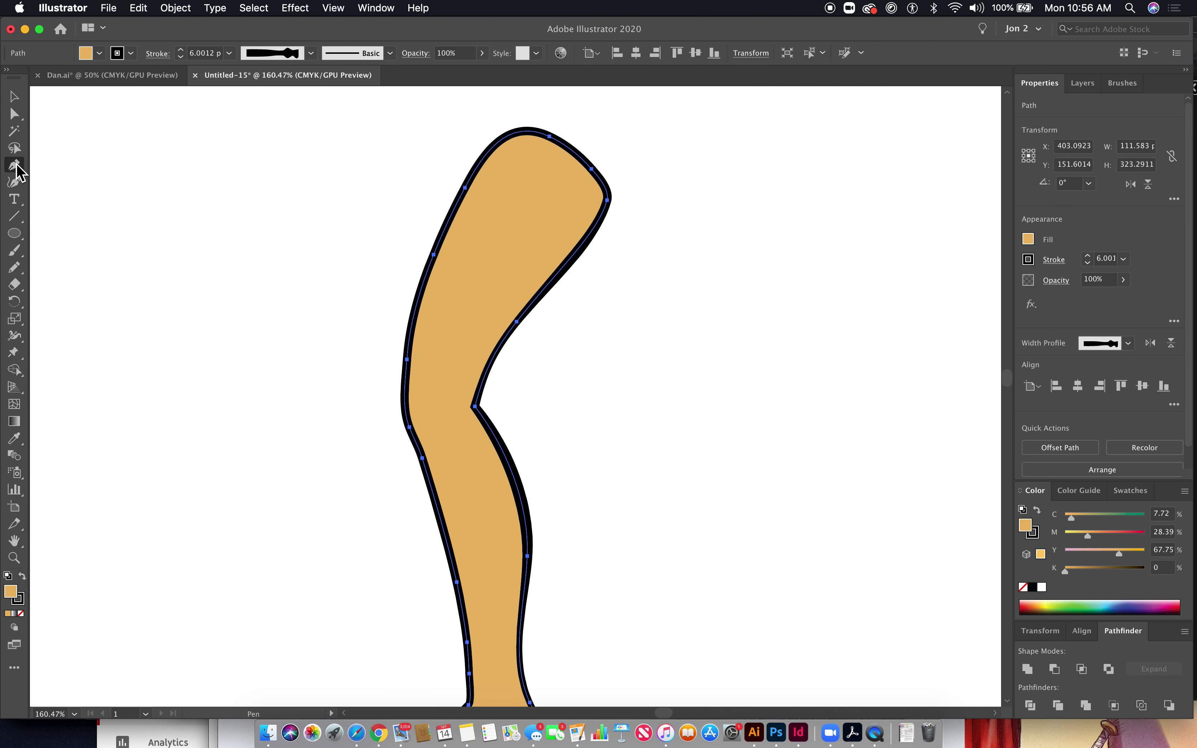
pyautogui.click(434, 254)
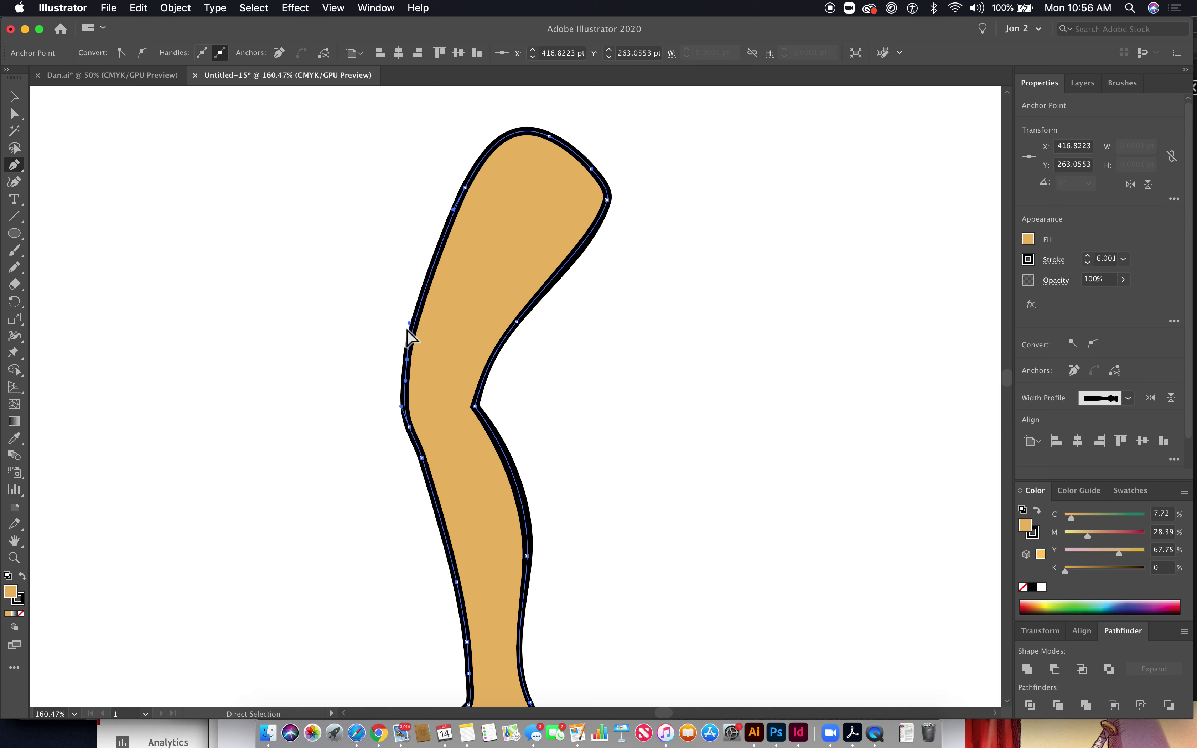
pyautogui.moveTo(410, 324); pyautogui.dragTo(429, 255)
# Step: Expand the leg's appearance, ungroup the tan fill from its black outline, and deselect
pyautogui.click(174, 9)
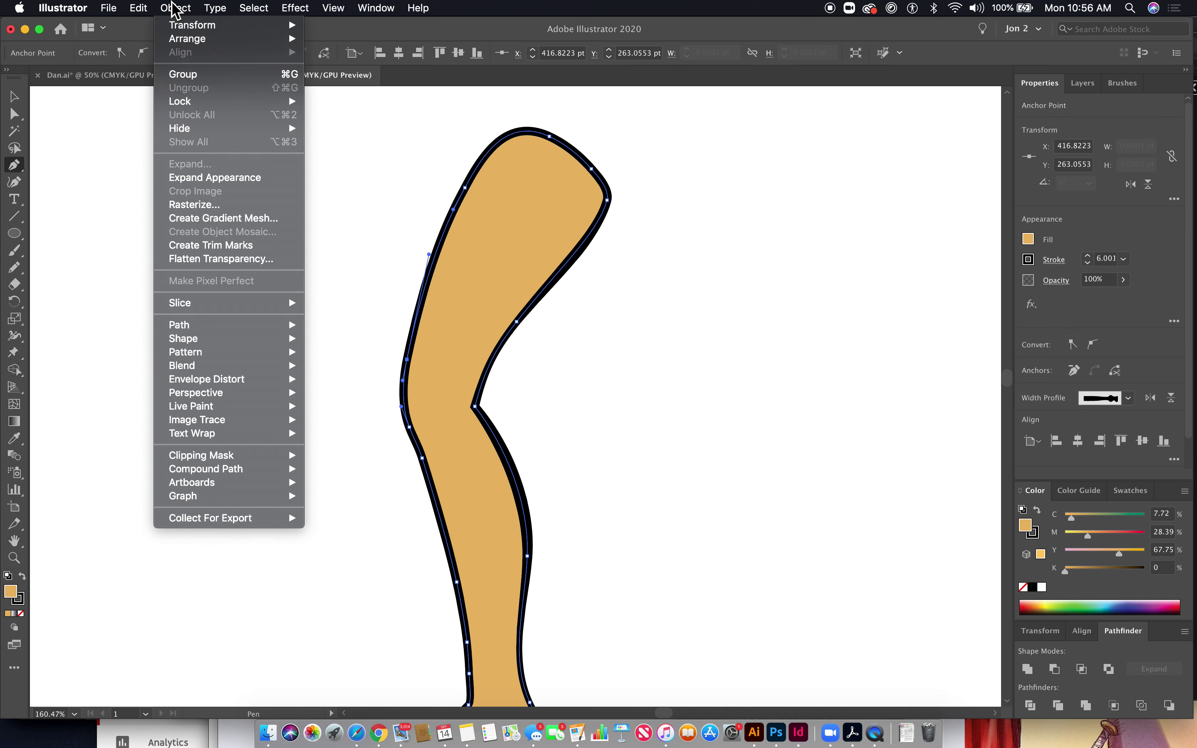
pyautogui.click(230, 180)
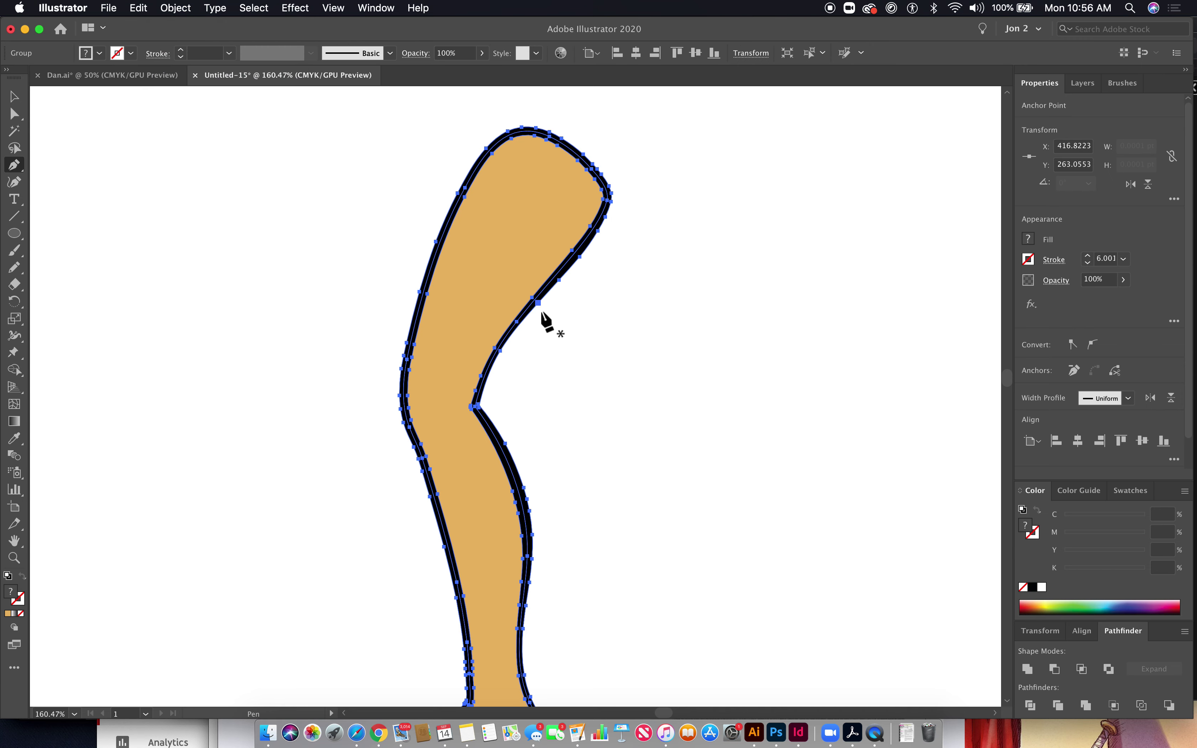
pyautogui.press('super+z')
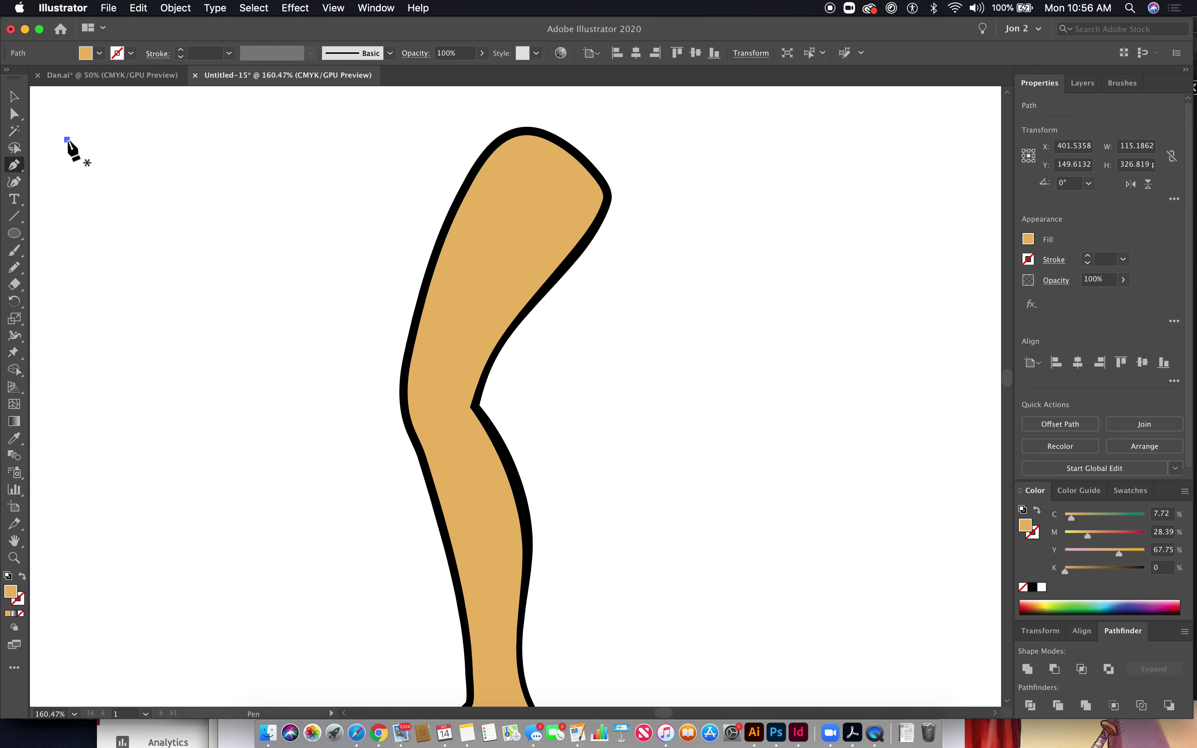
pyautogui.keyDown('super'); pyautogui.click(256, 179); pyautogui.keyUp('super')
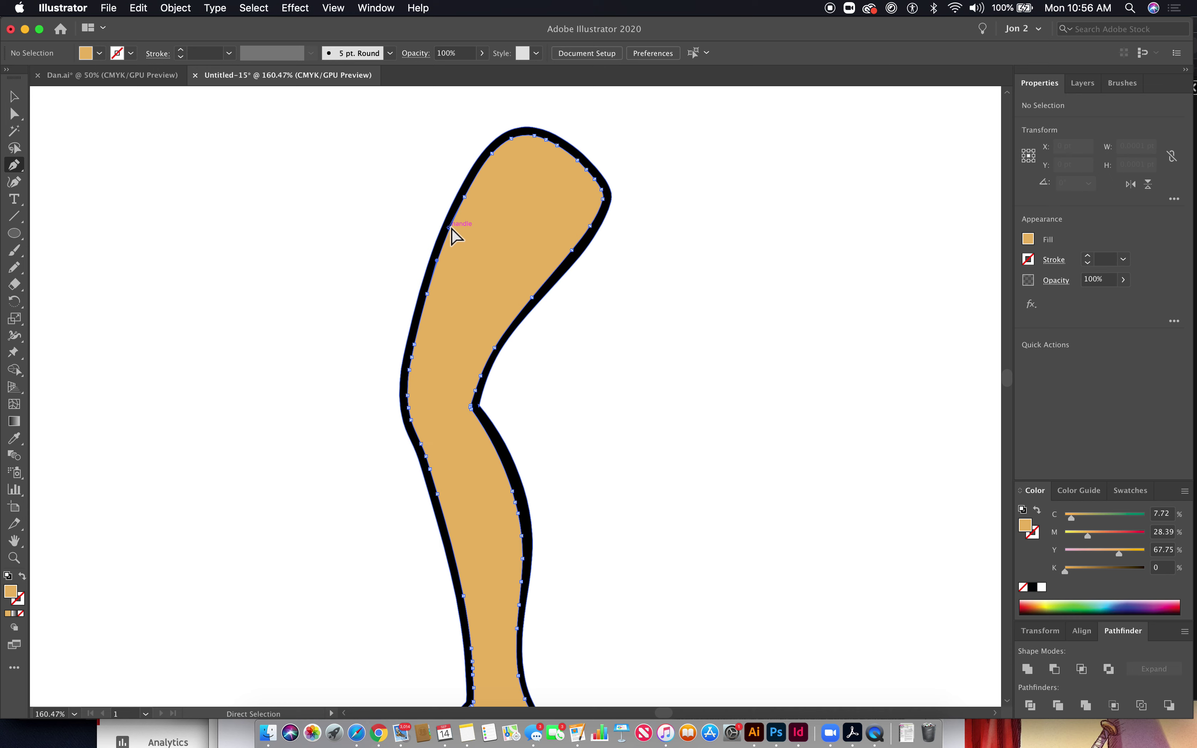
pyautogui.keyDown('super'); pyautogui.click(510, 347); pyautogui.keyUp('super')
pyautogui.moveTo(395, 315); pyautogui.dragTo(438, 331)
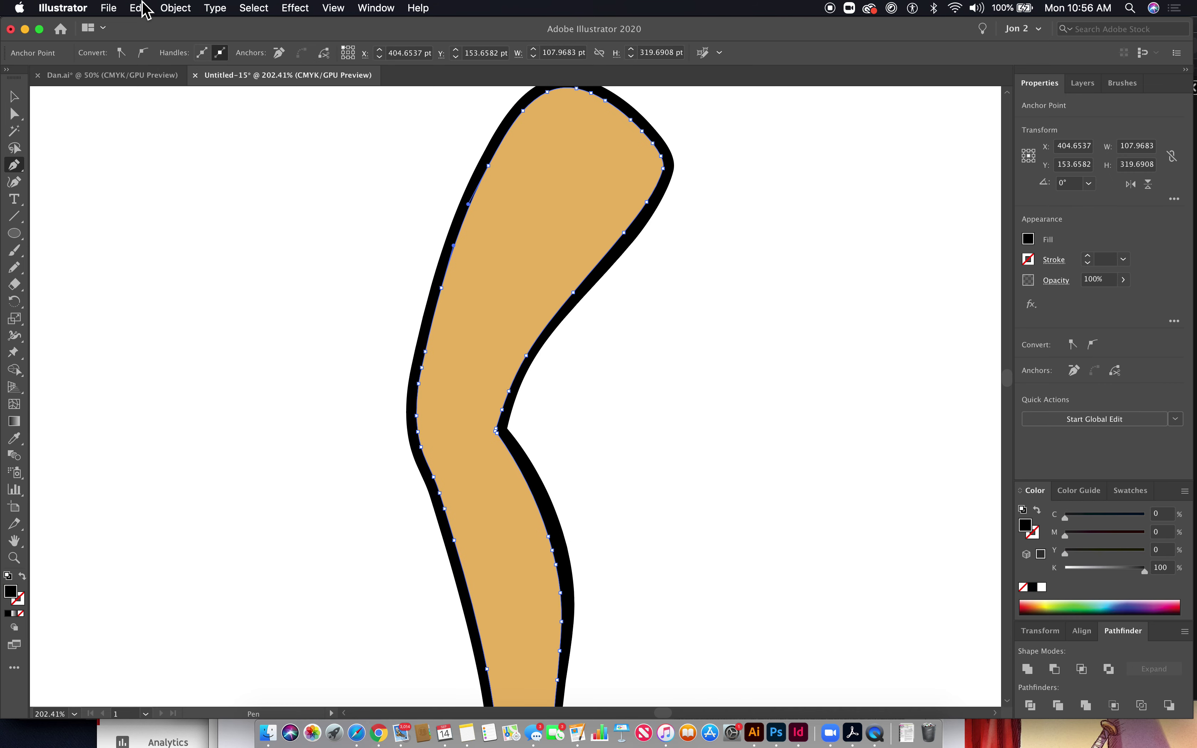
pyautogui.click(176, 8)
pyautogui.moveTo(236, 324)
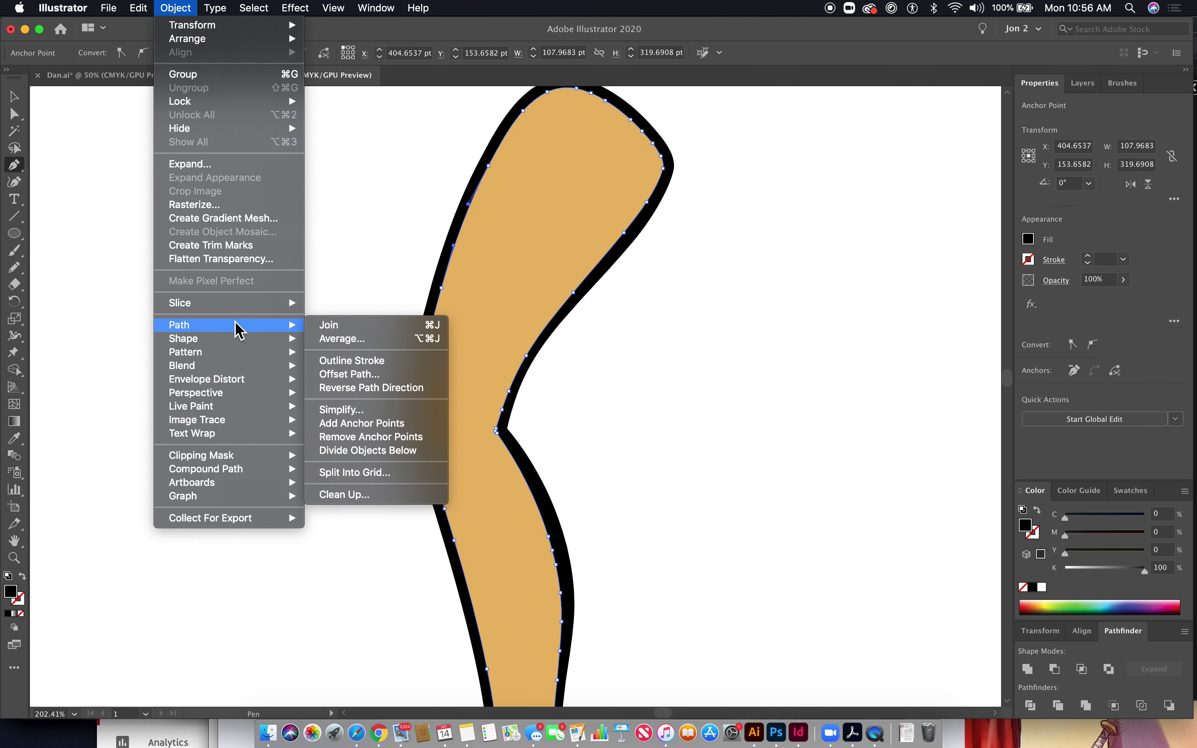
pyautogui.click(399, 411)
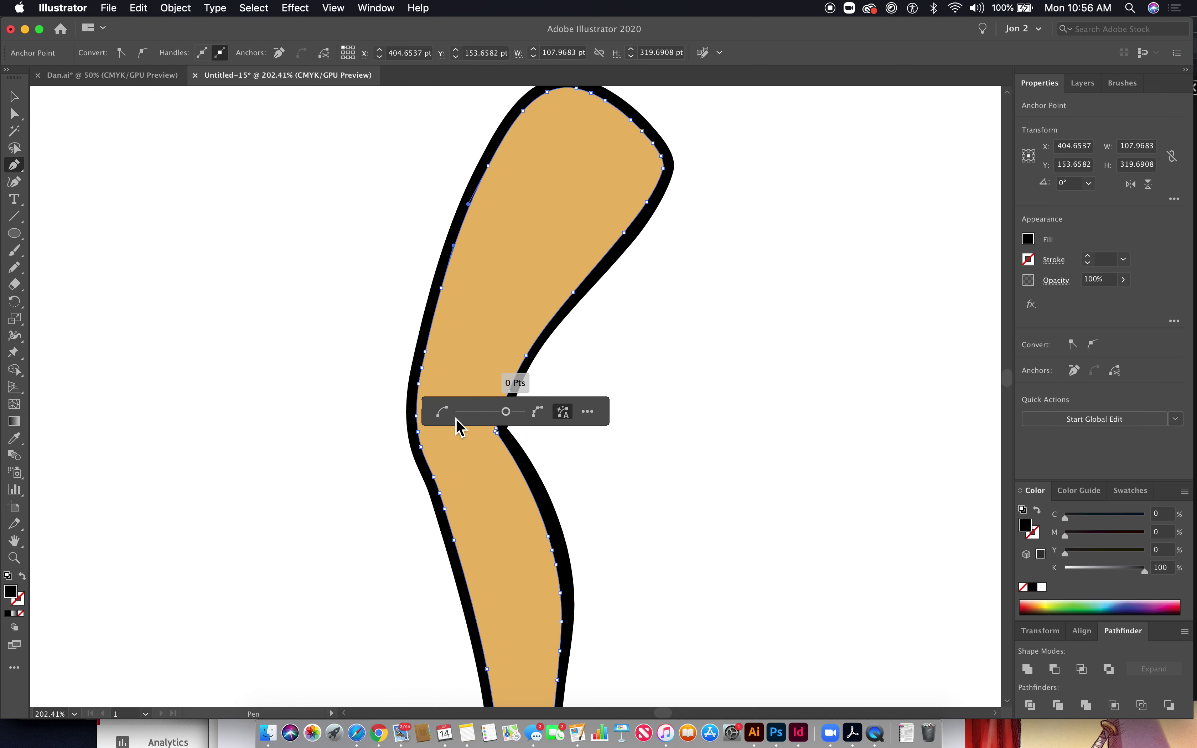
pyautogui.click(493, 413)
pyautogui.click(654, 342)
# Step: Select the leg's whole black outline as a compound path and simplify it to 33 points
pyautogui.moveTo(14, 113); pyautogui.dragTo(63, 133)
pyautogui.click(438, 282)
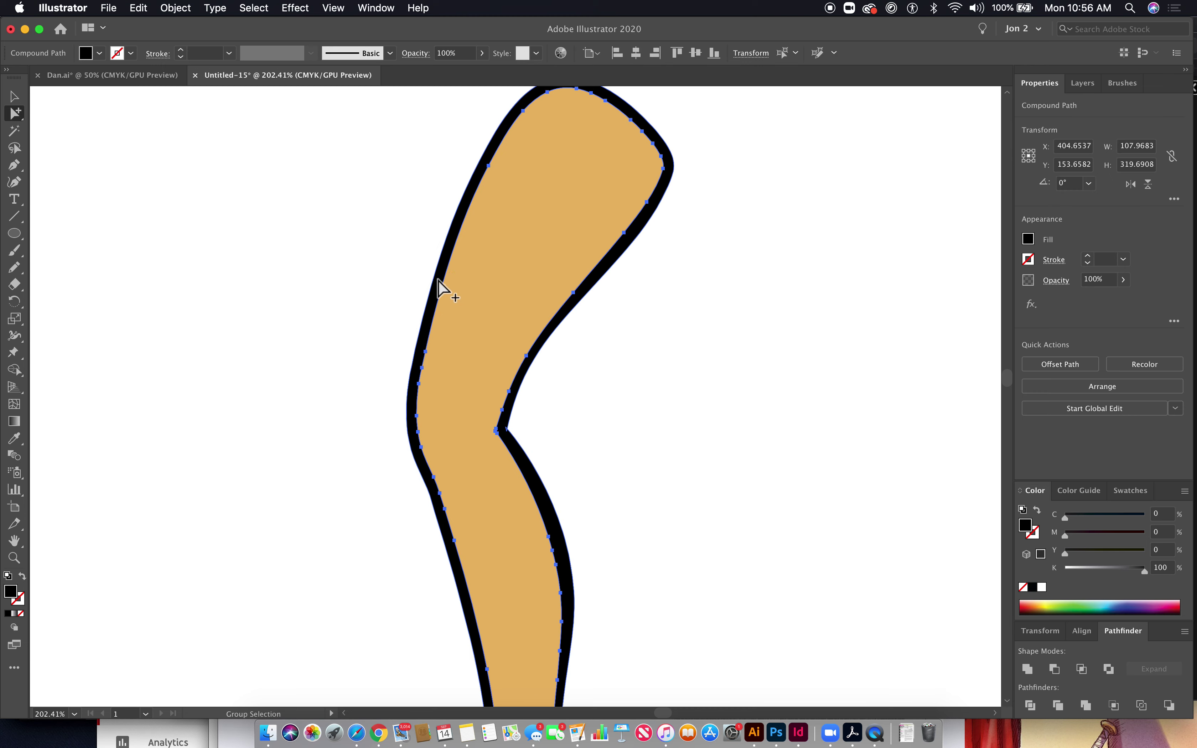
pyautogui.click(438, 280)
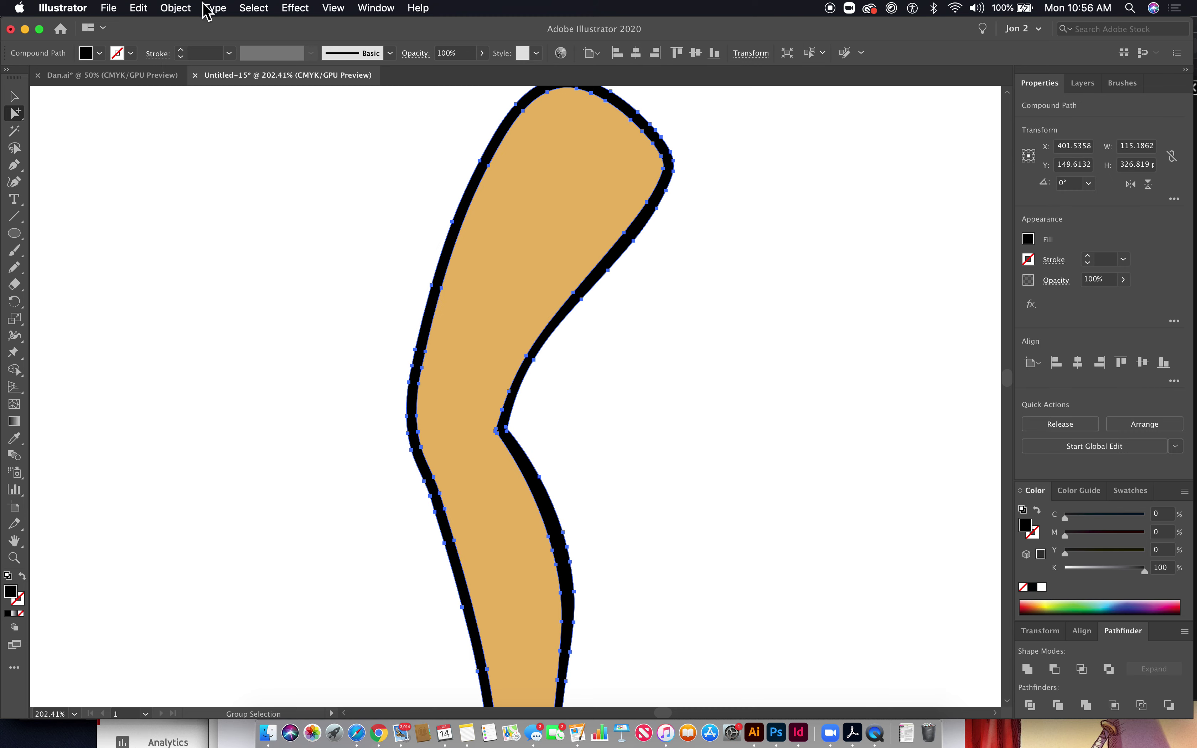
pyautogui.click(183, 11)
pyautogui.moveTo(221, 331)
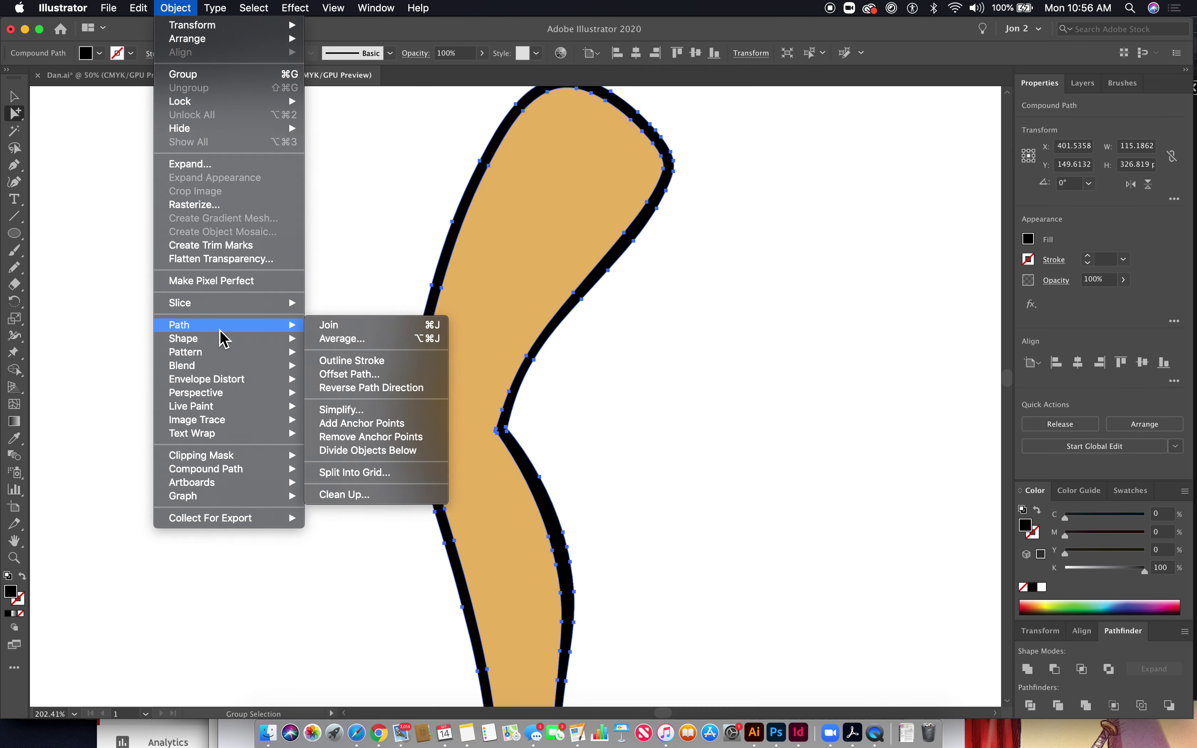
pyautogui.click(435, 410)
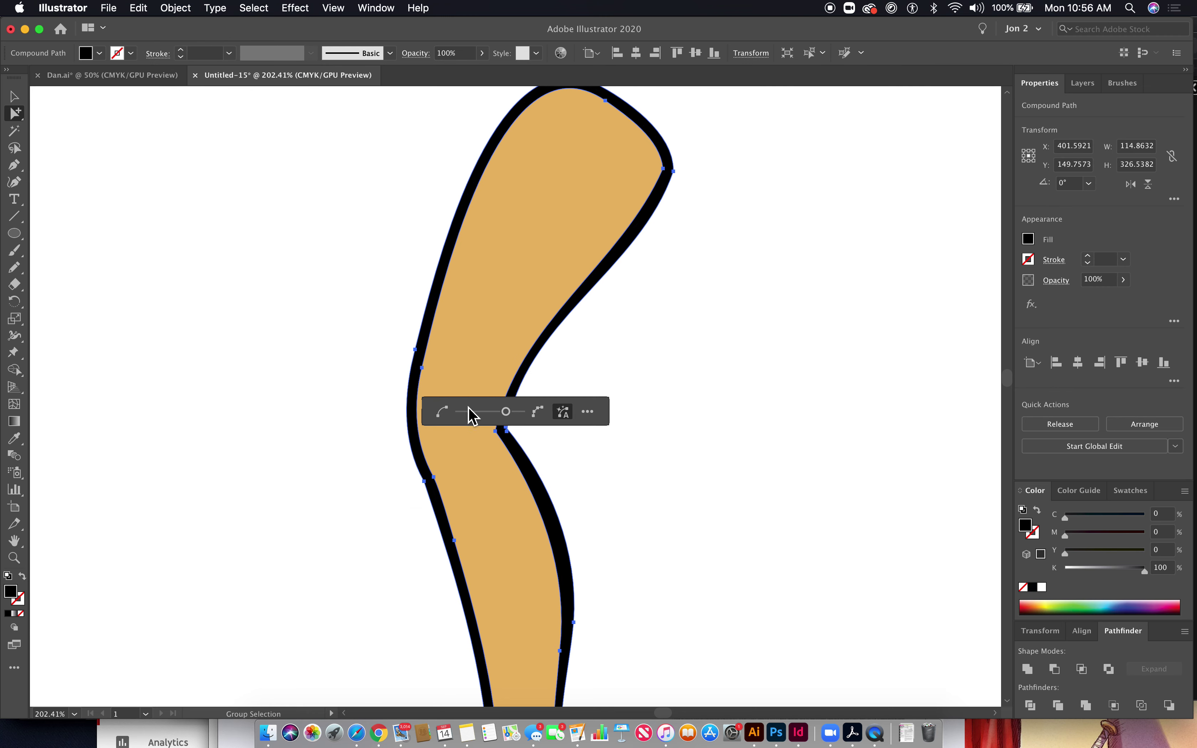
pyautogui.moveTo(505, 416); pyautogui.dragTo(513, 416)
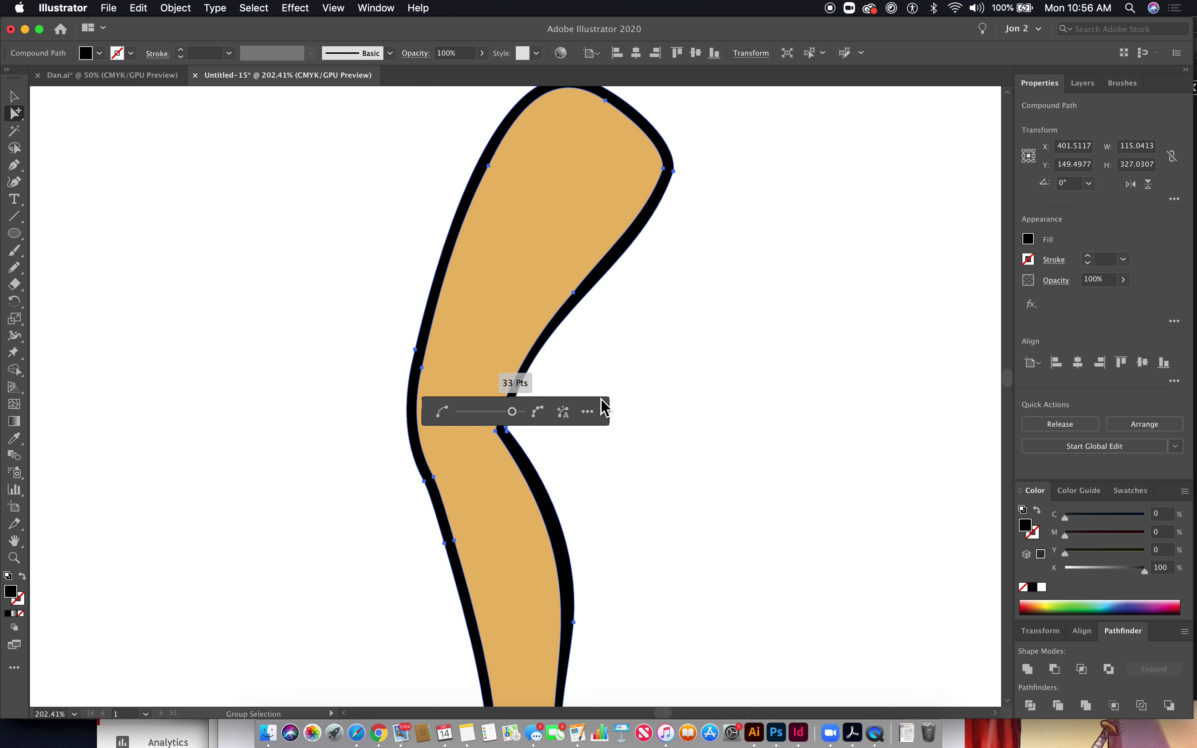
pyautogui.press('Return')
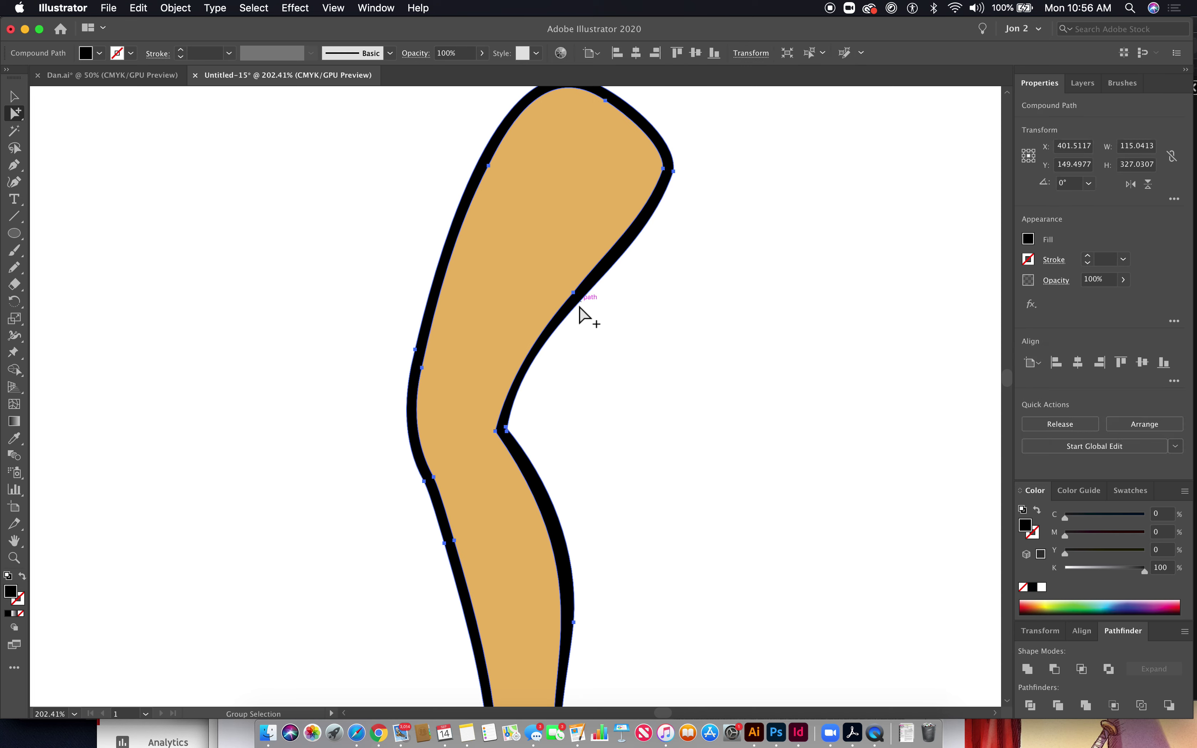
# Step: Add anchors on the inner outline behind the knee, pull the corner down into a pointed crease, and deselect
pyautogui.click(13, 165)
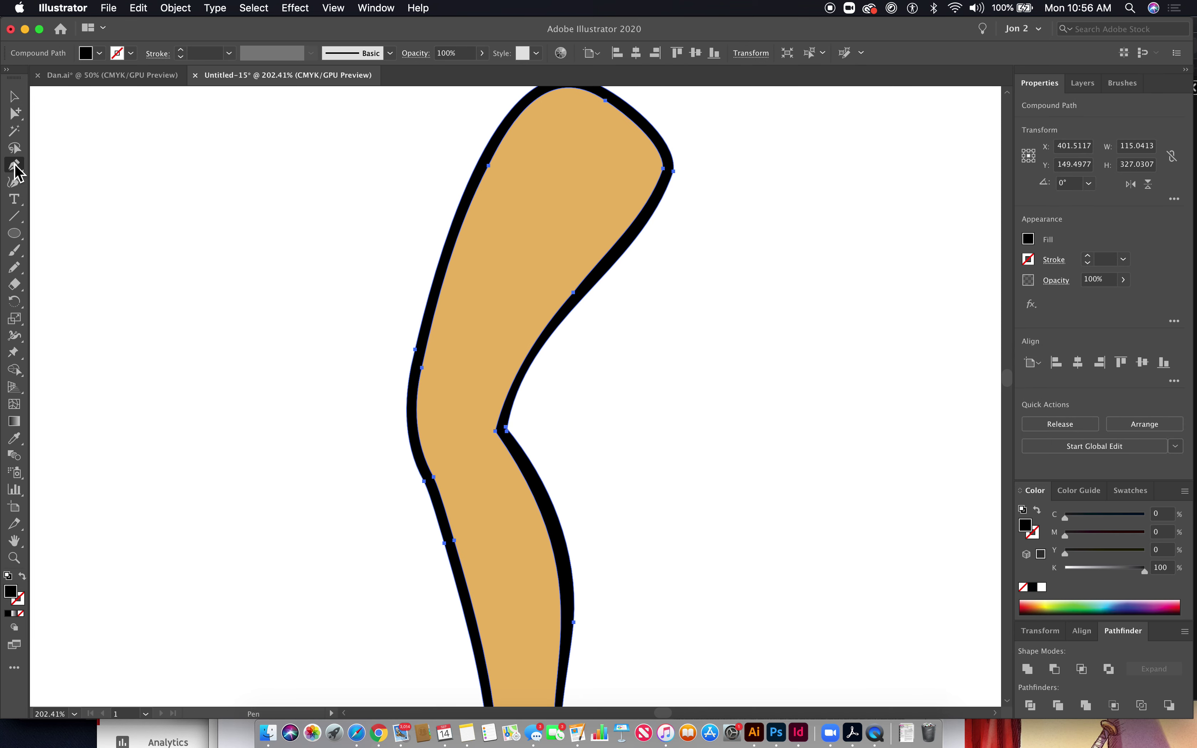
pyautogui.click(531, 418)
pyautogui.moveTo(589, 498); pyautogui.dragTo(574, 318)
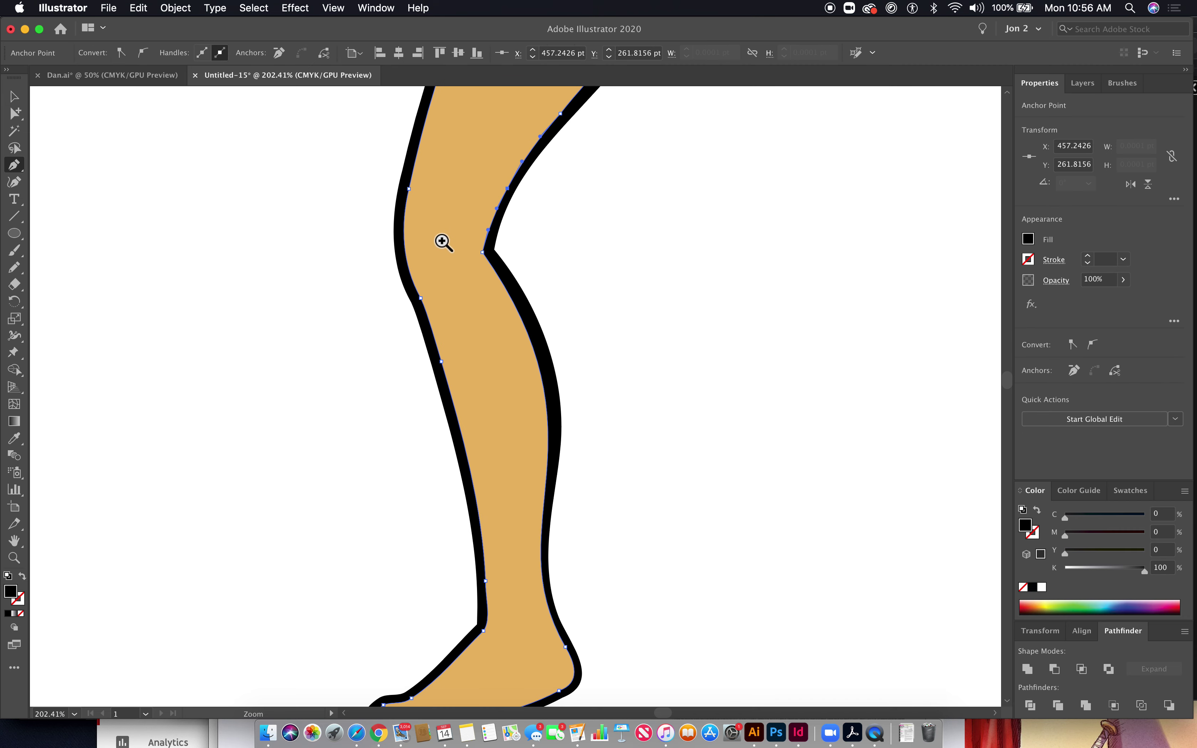
pyautogui.moveTo(443, 243); pyautogui.dragTo(716, 398)
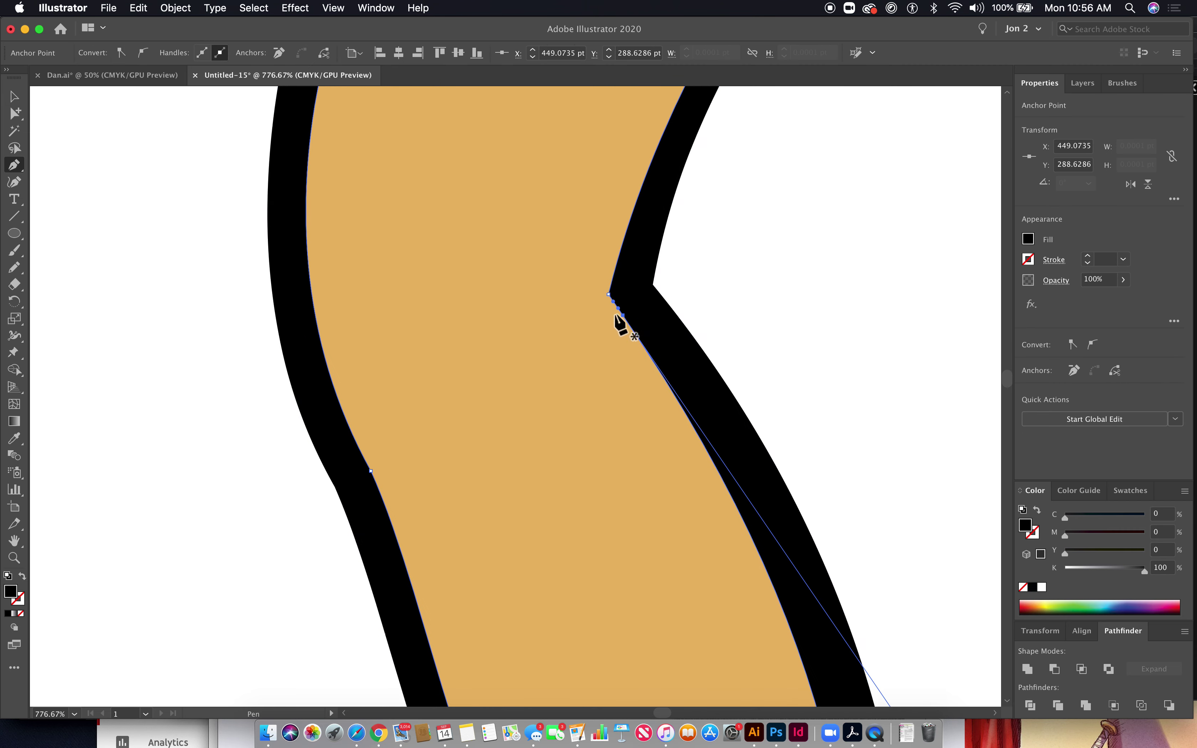
pyautogui.click(615, 269)
pyautogui.click(609, 295)
pyautogui.moveTo(609, 297); pyautogui.dragTo(584, 398)
pyautogui.keyDown('super'); pyautogui.click(750, 342); pyautogui.keyUp('super')
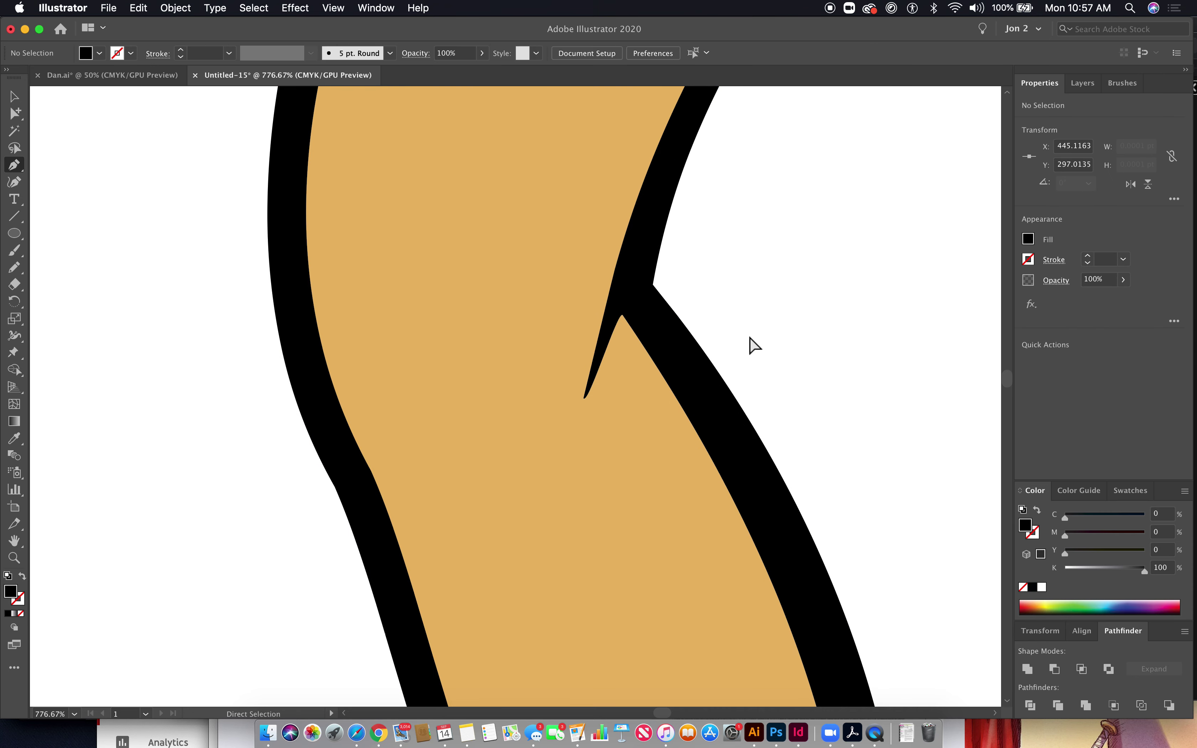
# Step: Add an anchor on the outline's inner edge along the shin and delete the one just above the ankle to smooth the curve
pyautogui.press('super+minus')
pyautogui.press('super+minus')
pyautogui.press('super+minus')
pyautogui.press('super+minus')
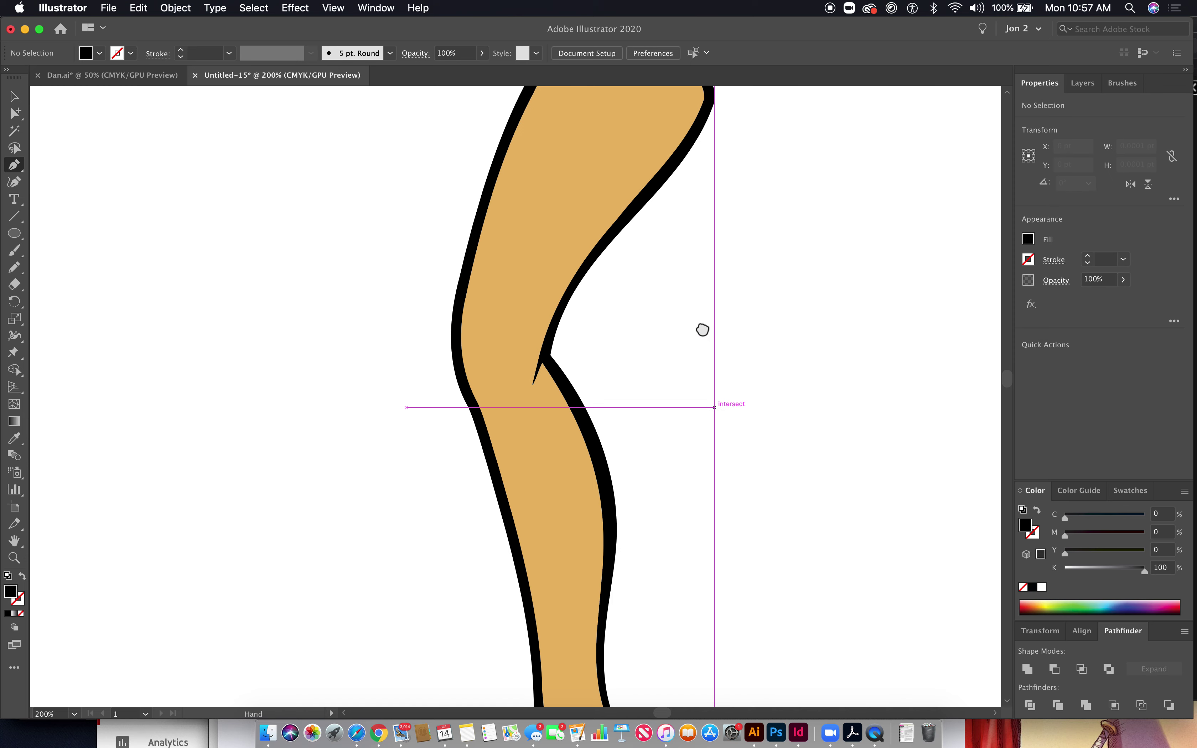
pyautogui.scroll(-5, 702, 349)
pyautogui.moveTo(648, 375); pyautogui.dragTo(612, 440)
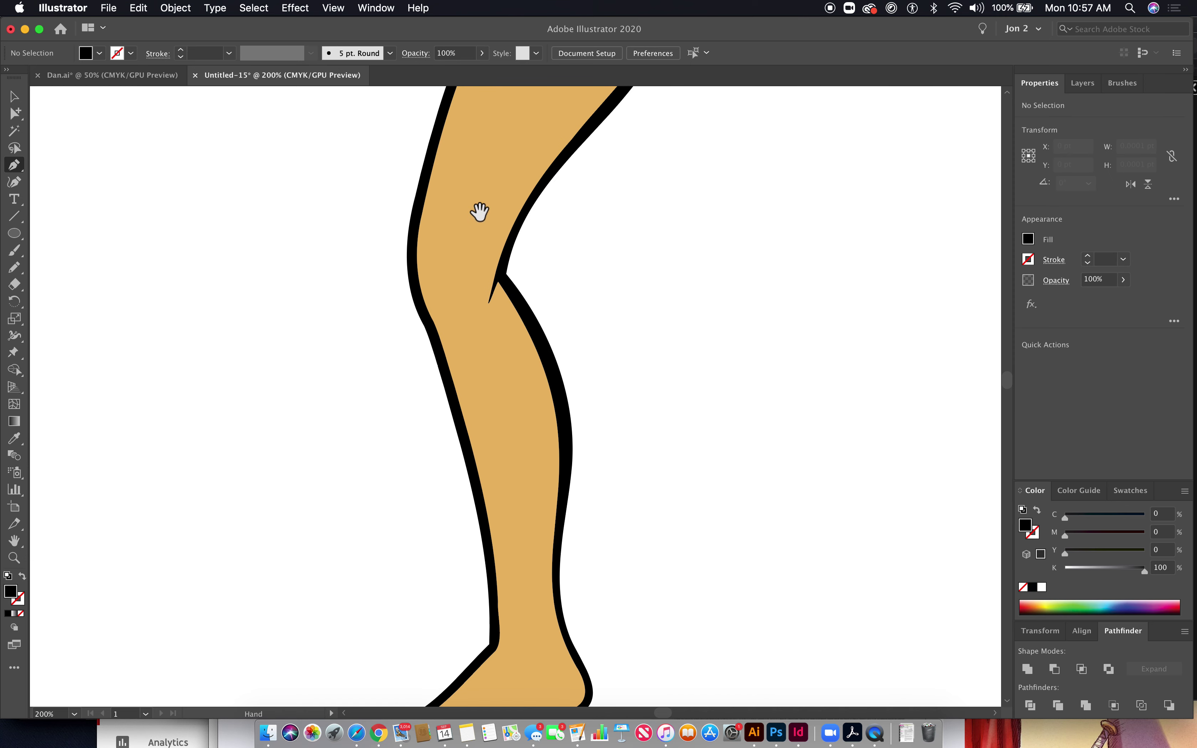
pyautogui.moveTo(575, 392); pyautogui.dragTo(585, 257)
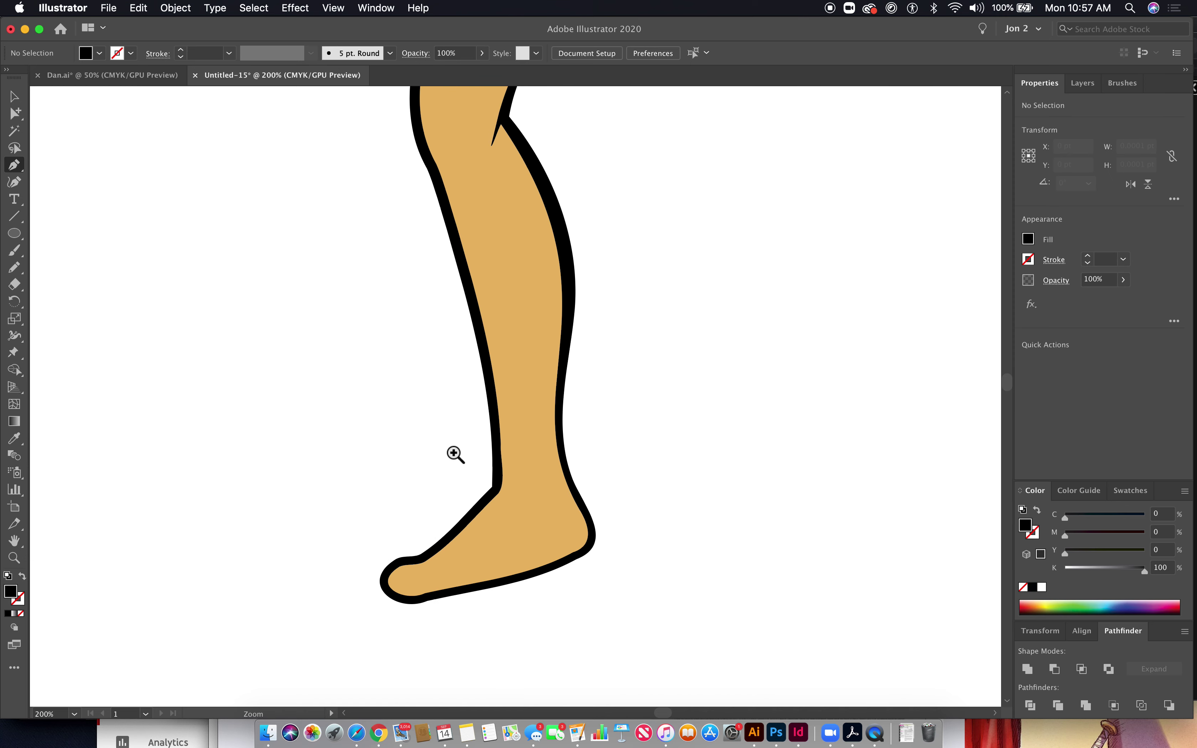
pyautogui.moveTo(455, 455); pyautogui.dragTo(662, 553)
pyautogui.click(601, 466)
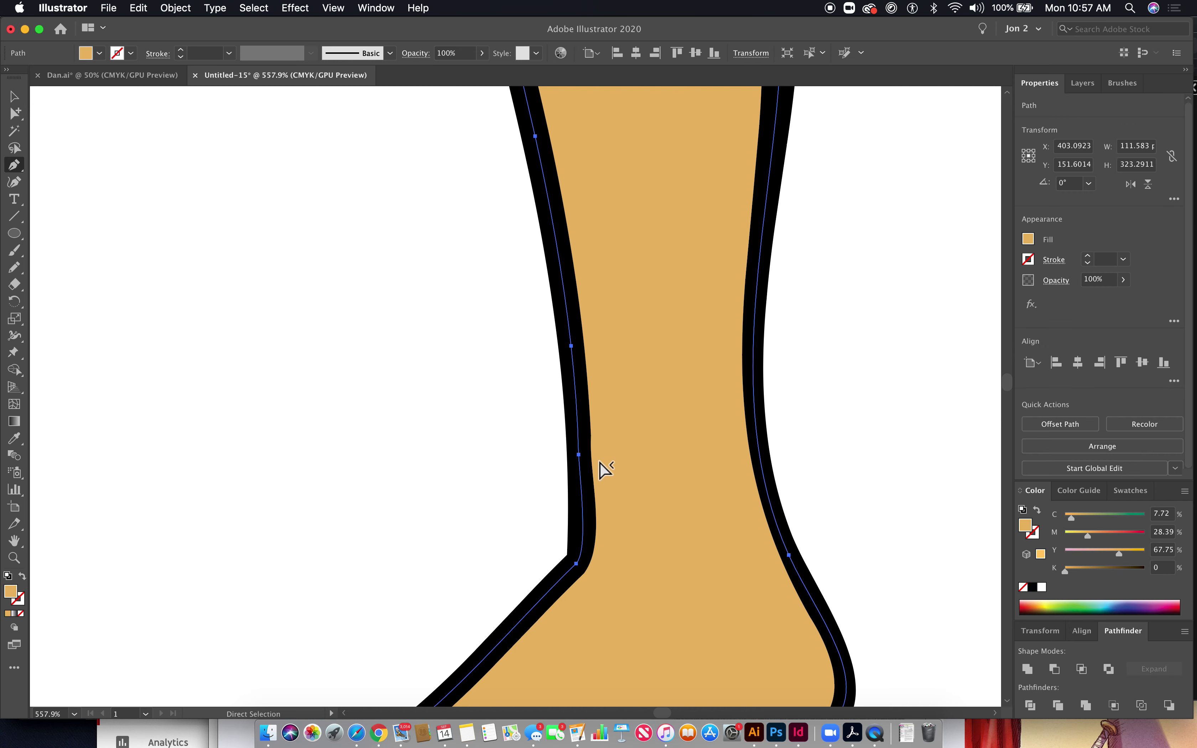
pyautogui.keyDown('super'); pyautogui.click(520, 514); pyautogui.keyUp('super')
pyautogui.keyDown('super'); pyautogui.click(583, 535); pyautogui.keyUp('super')
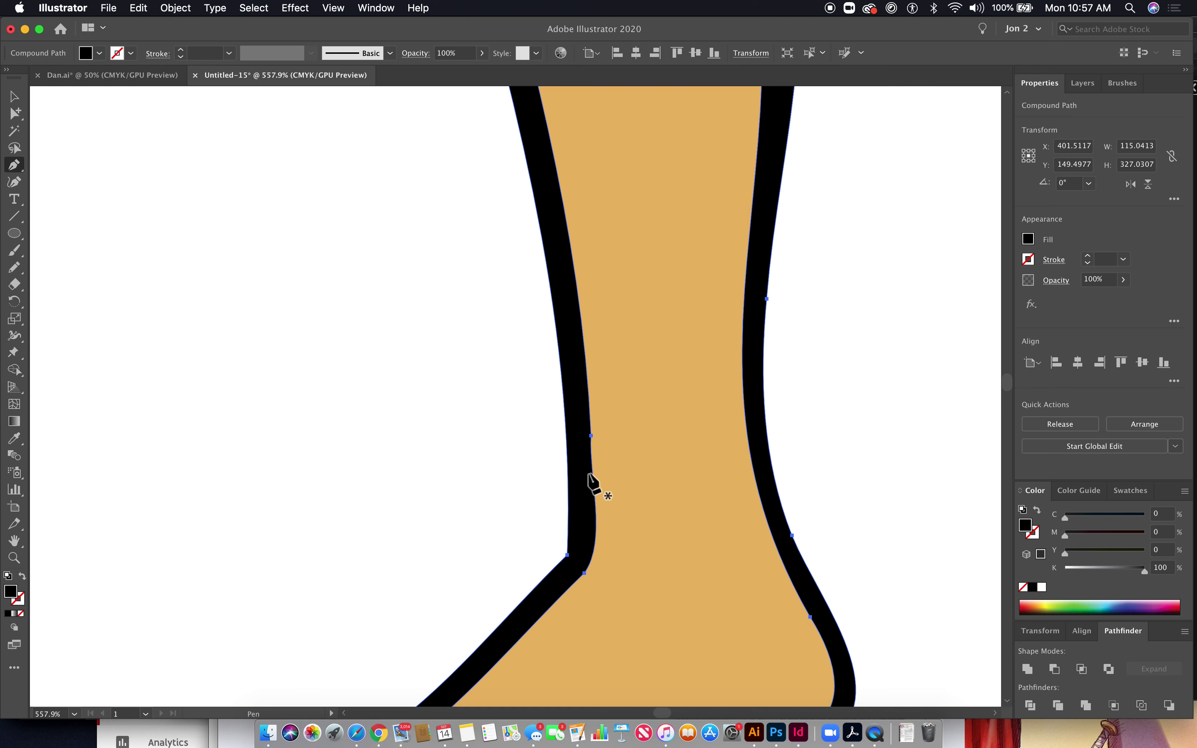
pyautogui.click(590, 435)
pyautogui.press('super+z')
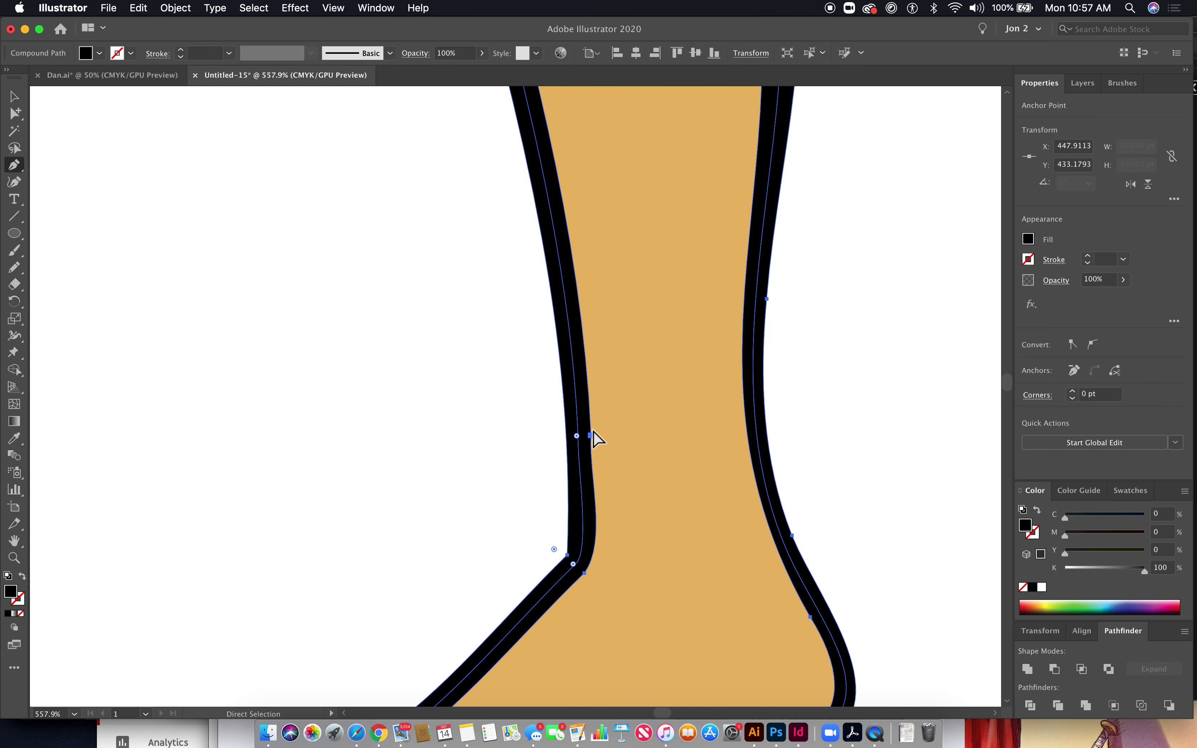
pyautogui.keyDown('super'); pyautogui.click(568, 217); pyautogui.keyUp('super')
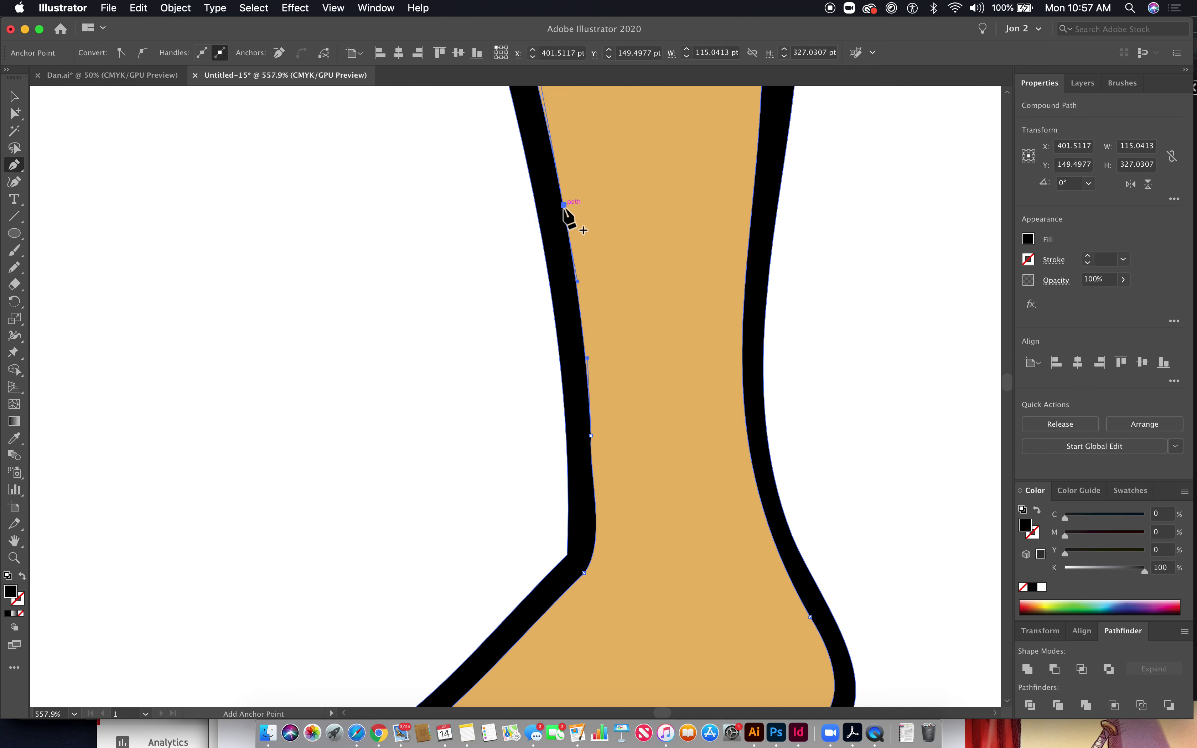
pyautogui.click(590, 435)
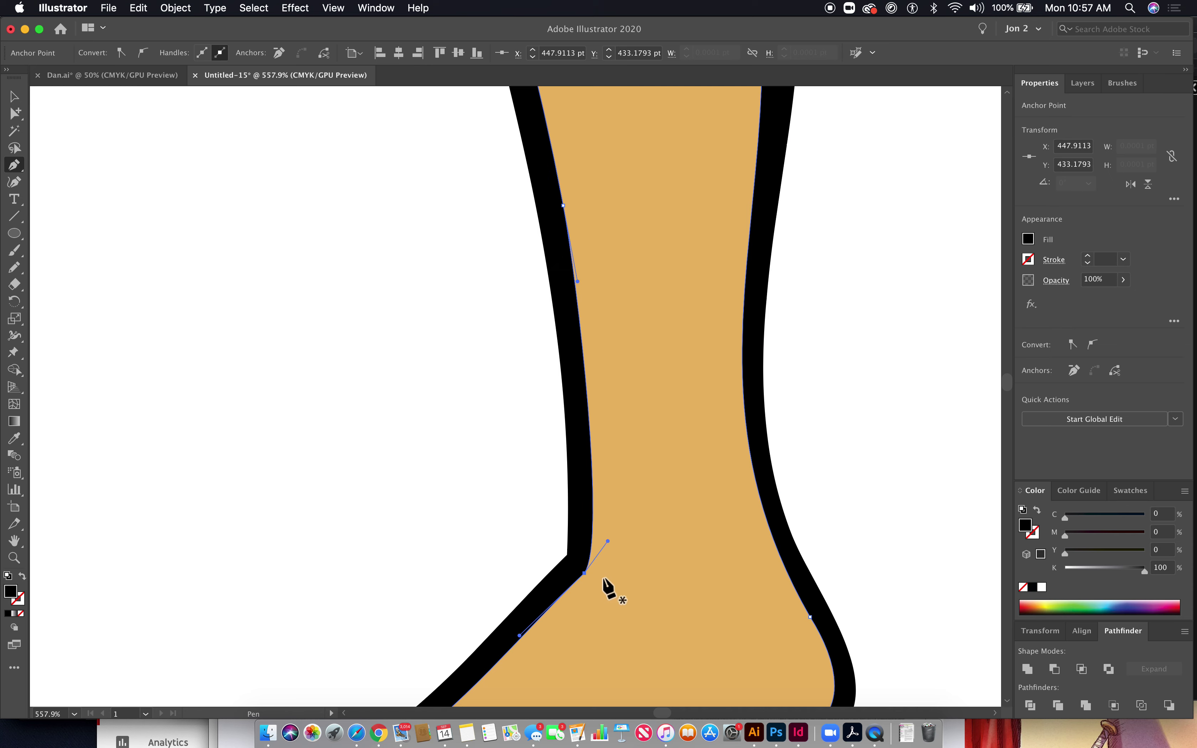
# Step: Add anchors at the outline's inner ankle corner, pull one down into a pointed crease, smooth its edge, and deselect
pyautogui.moveTo(619, 621); pyautogui.dragTo(623, 387)
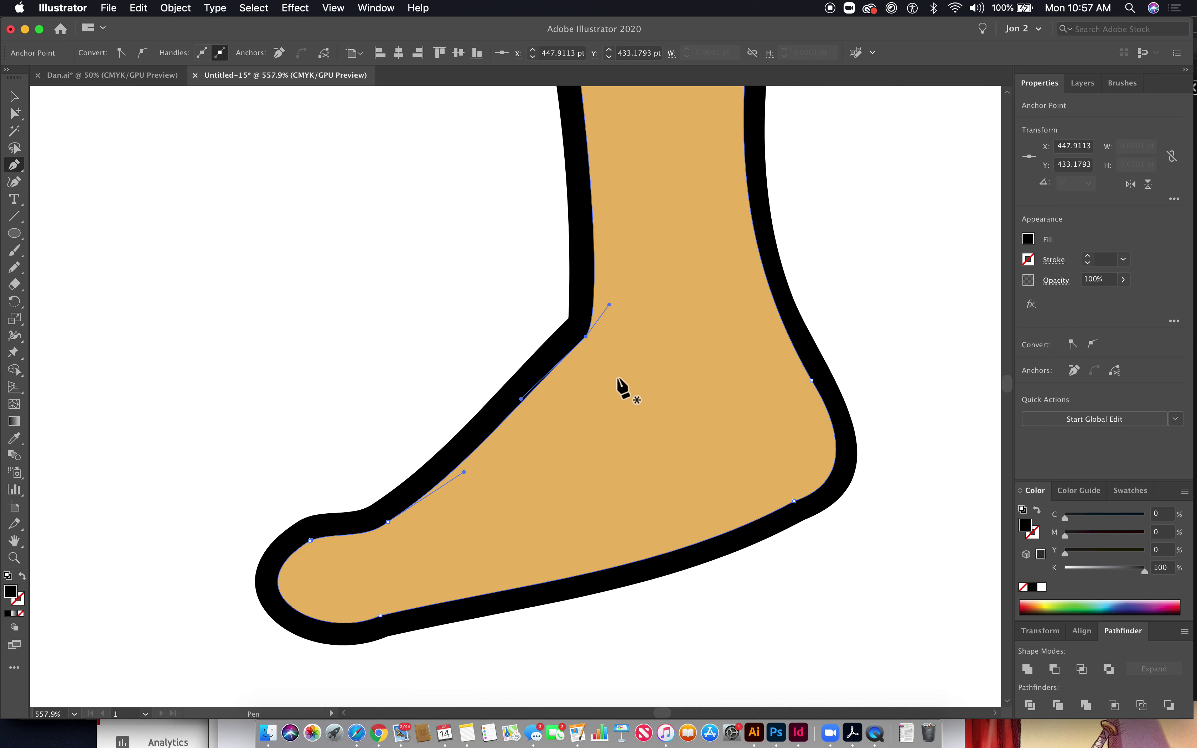
pyautogui.click(591, 316)
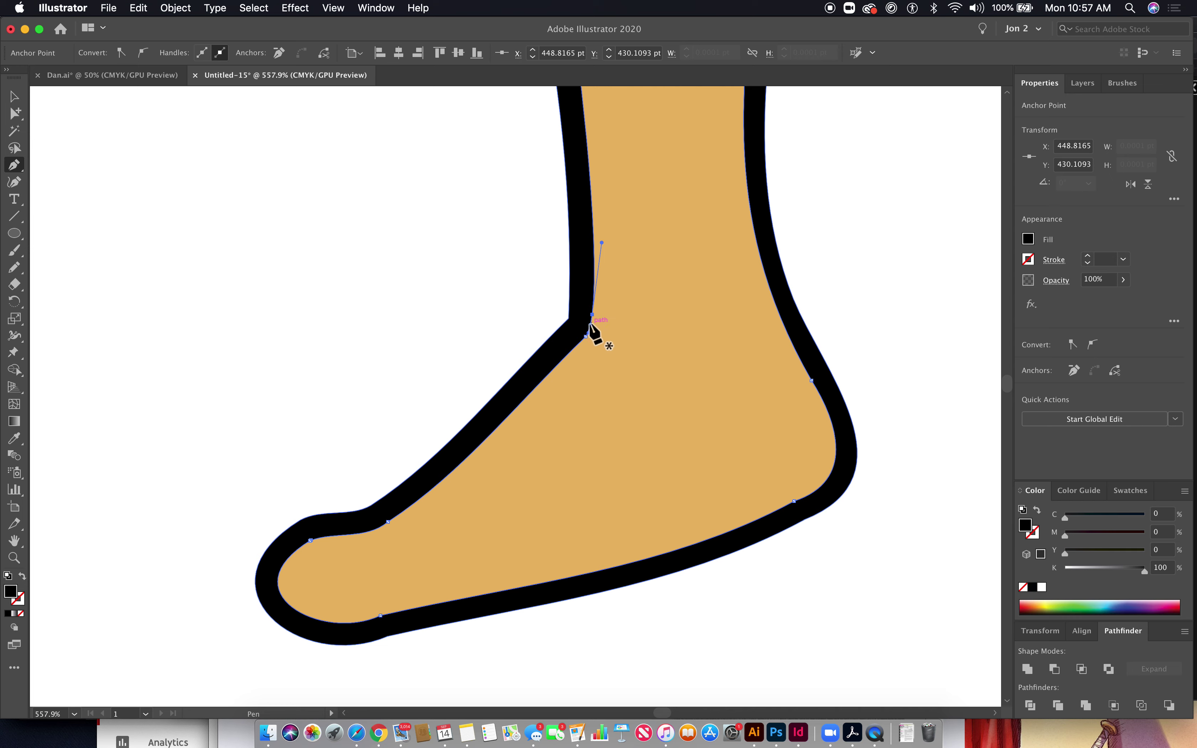
pyautogui.moveTo(550, 307); pyautogui.dragTo(694, 379)
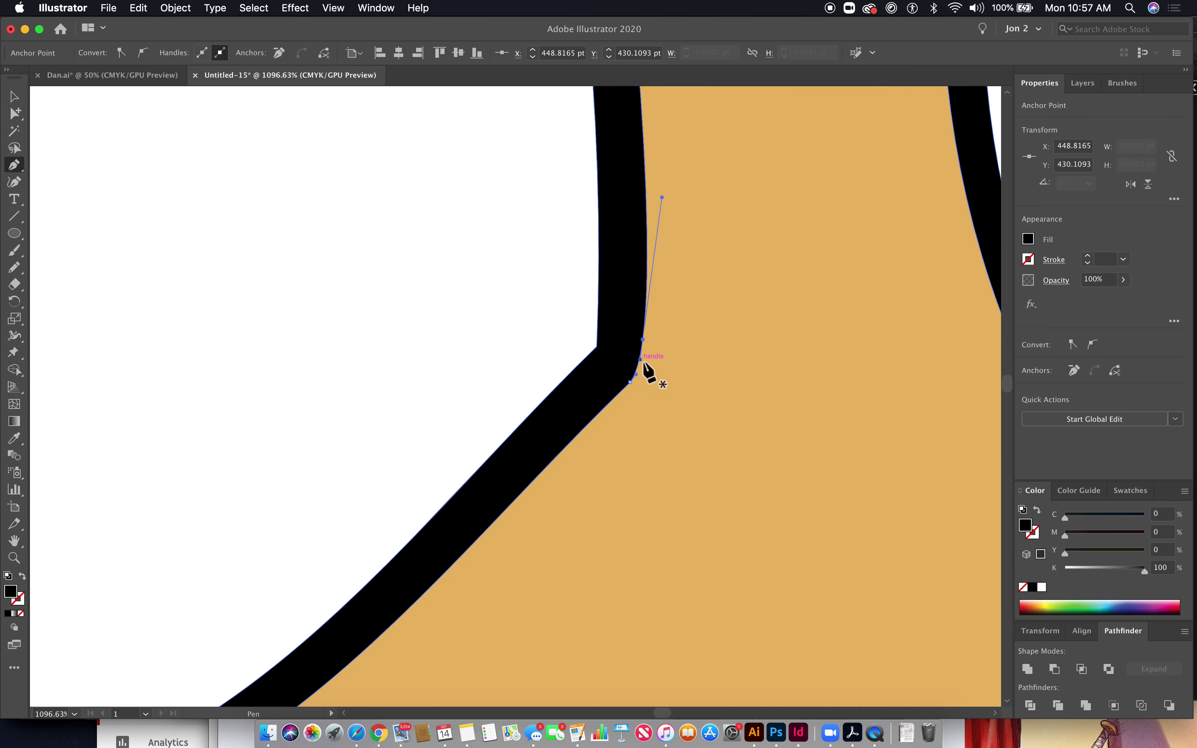
pyautogui.click(637, 364)
pyautogui.moveTo(638, 365)
pyautogui.mouseDown()
pyautogui.moveTo(654, 394)
pyautogui.moveTo(640, 527)
pyautogui.mouseUp()
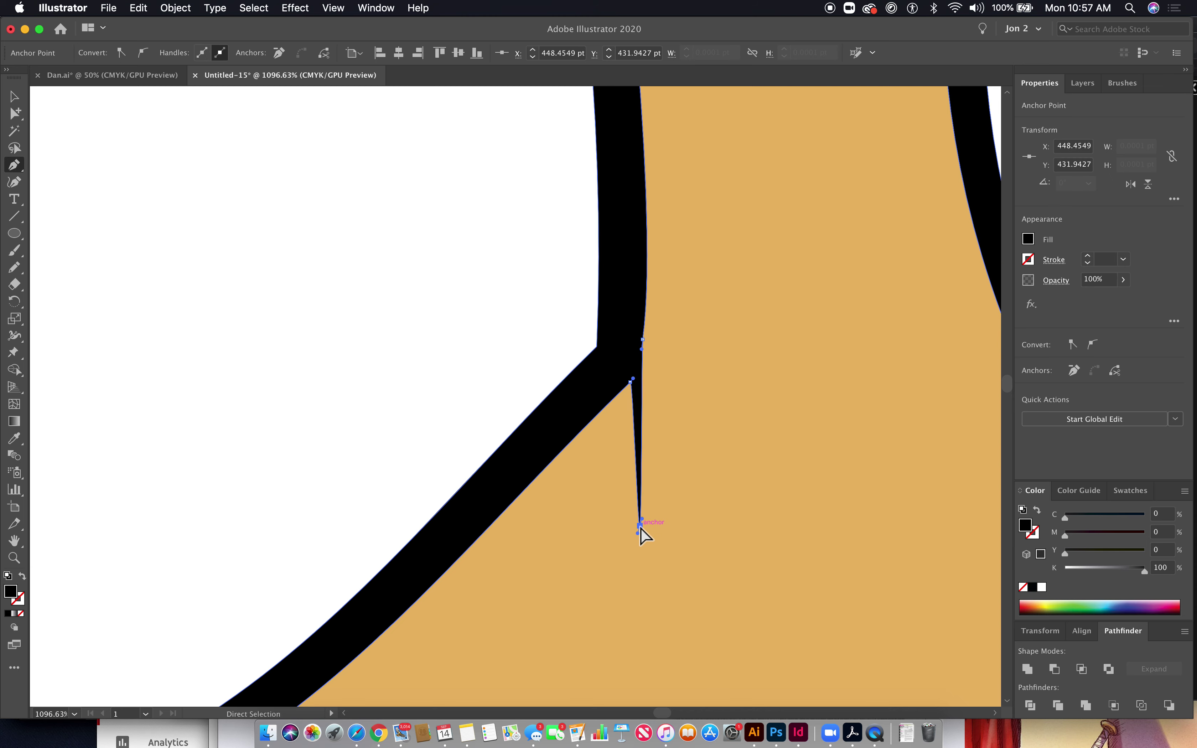
pyautogui.click(642, 349)
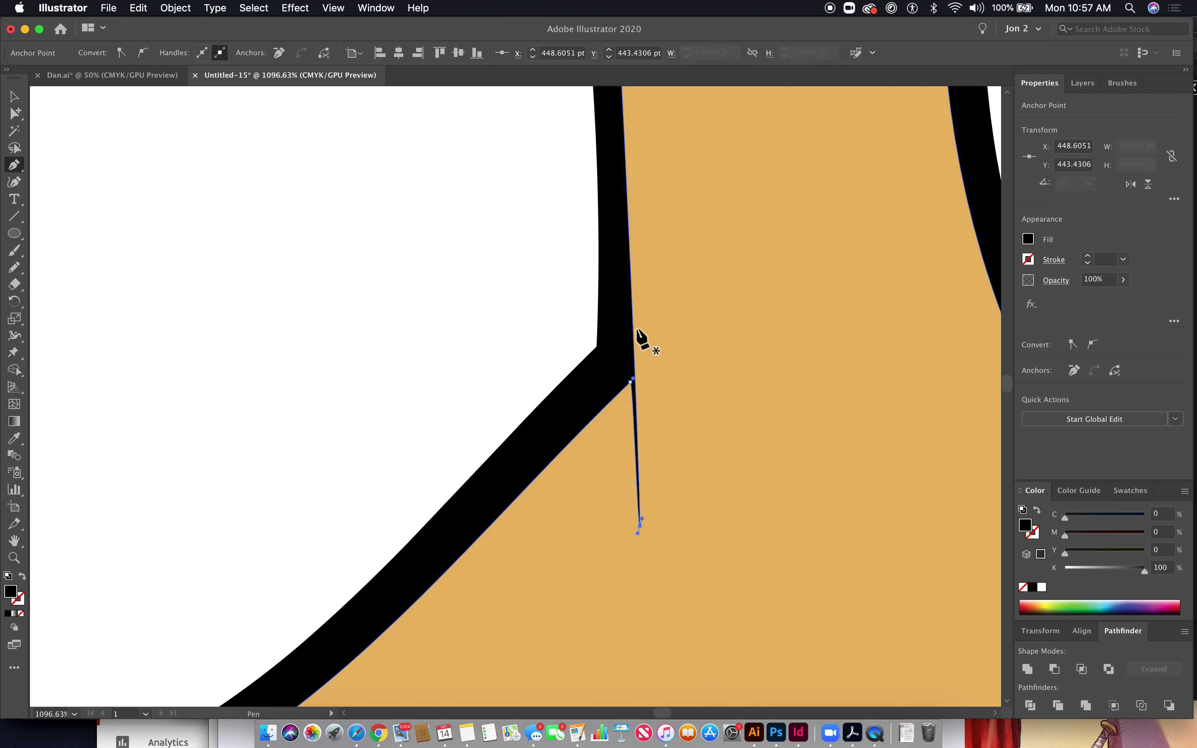
pyautogui.moveTo(634, 327)
pyautogui.mouseDown()
pyautogui.moveTo(653, 314)
pyautogui.moveTo(644, 320)
pyautogui.mouseUp()
pyautogui.keyDown('super'); pyautogui.click(475, 301); pyautogui.keyUp('super')
# Step: Move the tip of the ankle crease upward to shorten the crease, and deselect
pyautogui.press('super+minus')
pyautogui.press('super+minus')
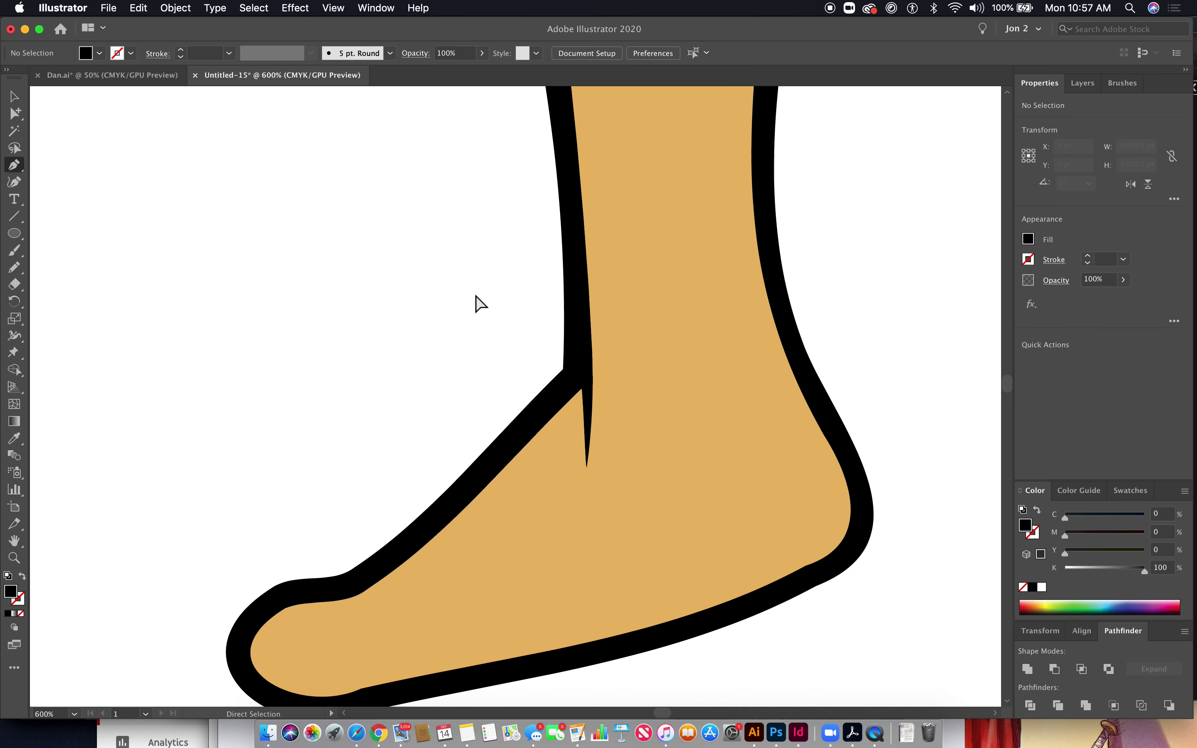
pyautogui.press('super+minus')
pyautogui.press('super+minus')
pyautogui.scroll(3, 568, 473)
pyautogui.moveTo(563, 539); pyautogui.dragTo(569, 517)
pyautogui.keyDown('super'); pyautogui.click(500, 459); pyautogui.keyUp('super')
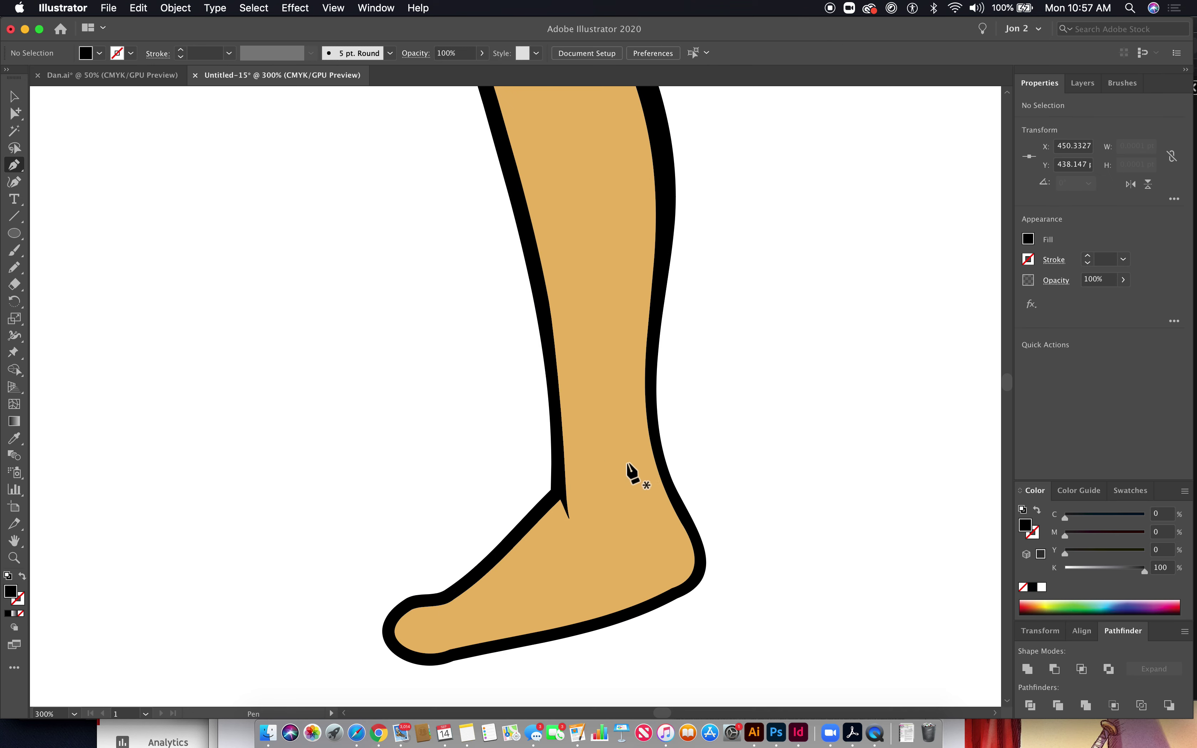
# Step: Bend the lower edge of the ankle crease into a smooth curve
pyautogui.press('super+equal')
pyautogui.press('super+equal')
pyautogui.press('super+equal')
pyautogui.moveTo(686, 609); pyautogui.dragTo(660, 630)
pyautogui.moveTo(537, 523); pyautogui.dragTo(456, 310)
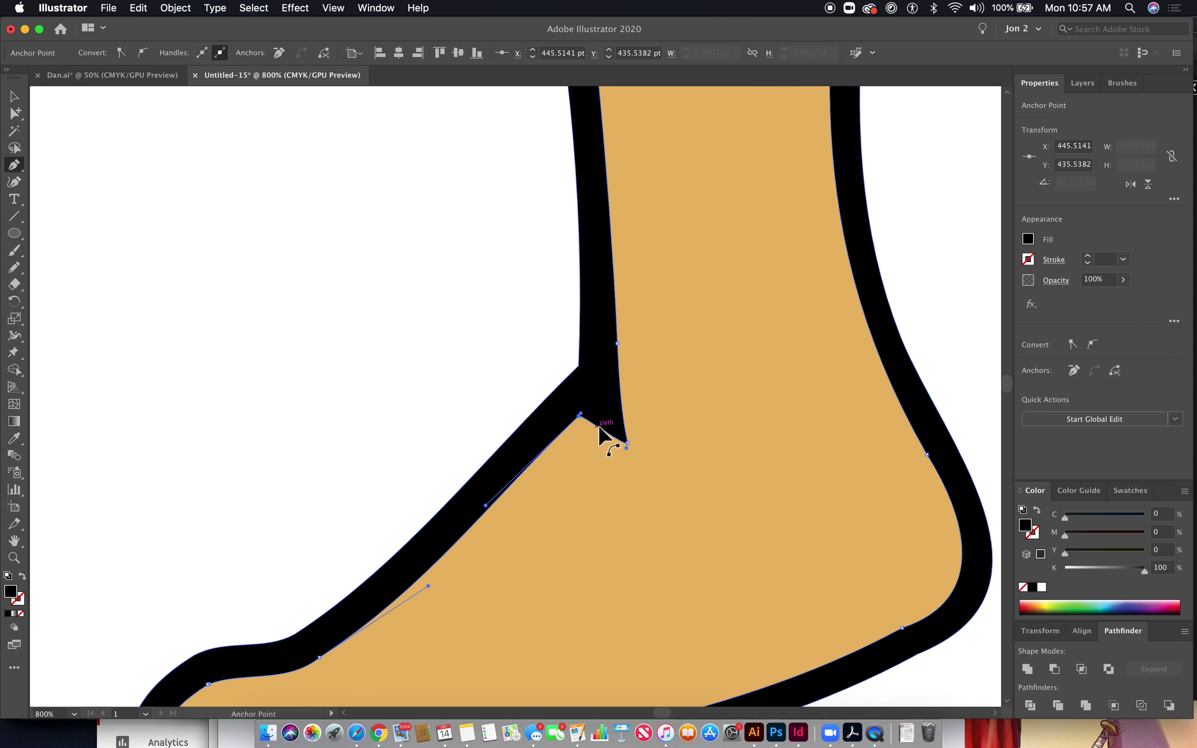
pyautogui.moveTo(609, 429); pyautogui.dragTo(582, 367)
pyautogui.press('super+z')
# Step: Round the outline's outer front ankle corner by adding anchors on both sides, deleting the corner anchor, and deselecting
pyautogui.click(485, 354)
pyautogui.click(565, 380)
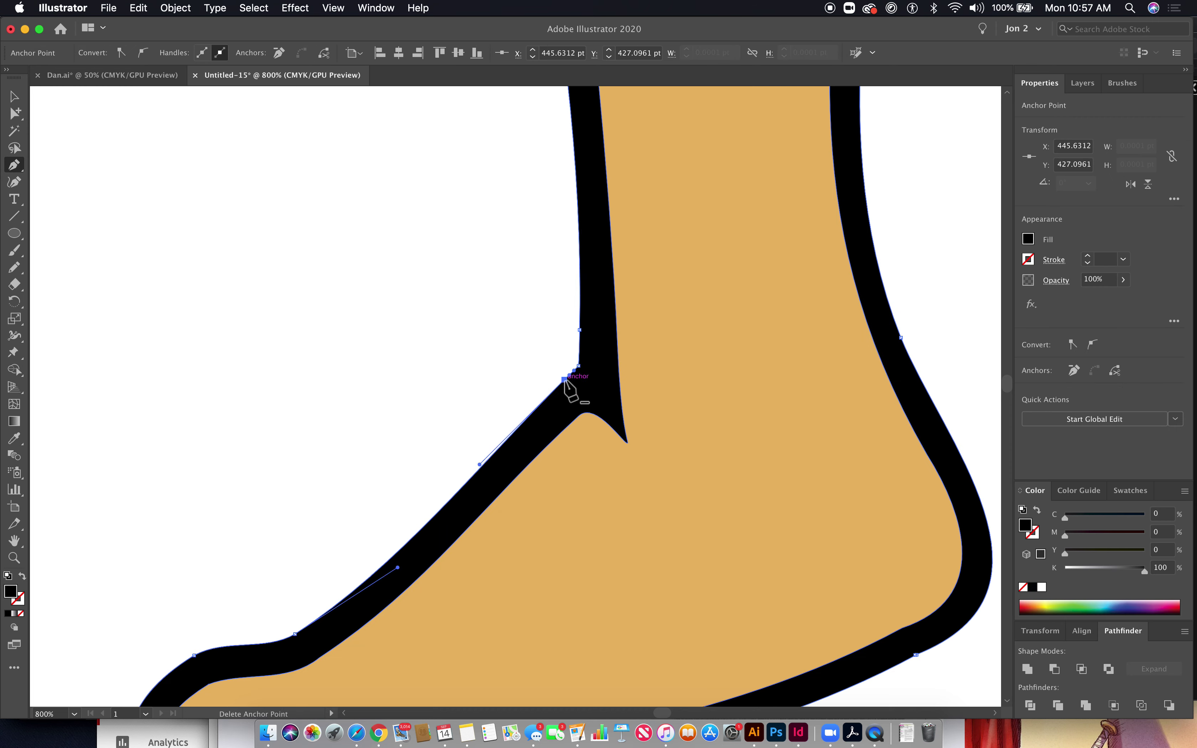
pyautogui.click(578, 366)
pyautogui.keyDown('super'); pyautogui.click(560, 367); pyautogui.keyUp('super')
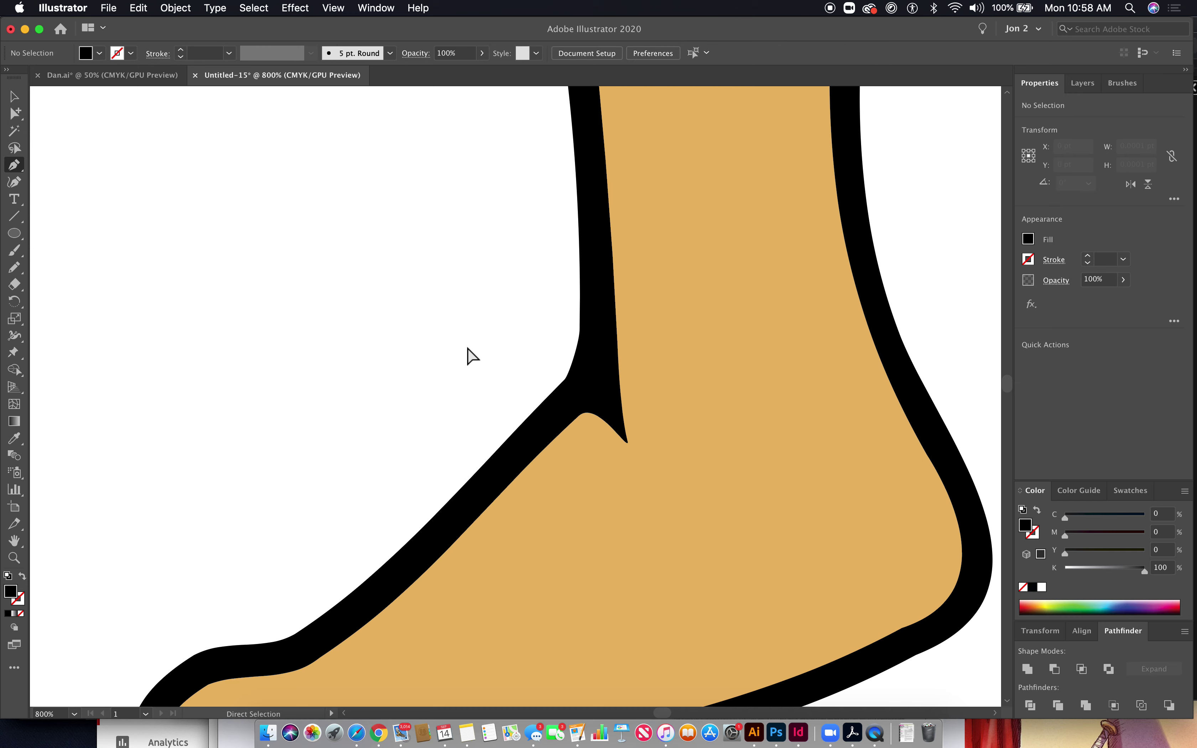
# Step: Start a Pen-tool shadow shape above the thigh's top, curving its inner edge down the thigh into a pointed notch behind the knee and onto the upper calf
pyautogui.press('super+0')
pyautogui.moveTo(645, 297); pyautogui.dragTo(627, 465)
pyautogui.press('super+minus')
pyautogui.press('super+minus')
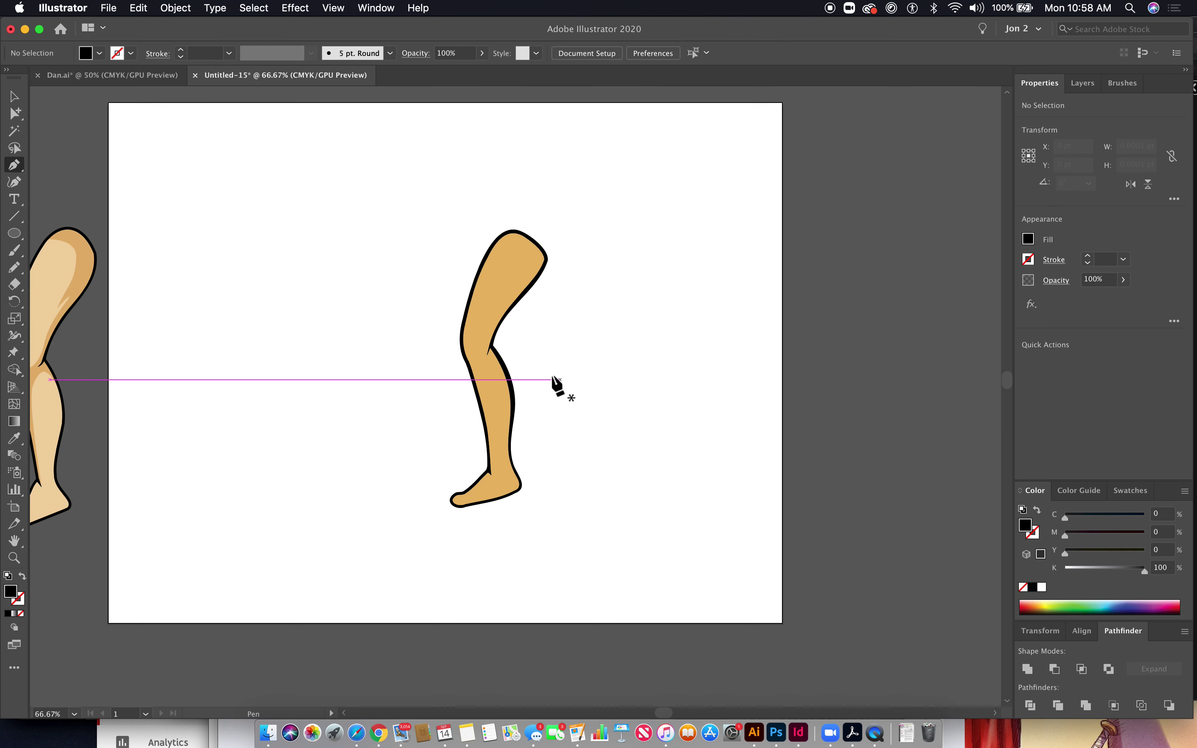
pyautogui.moveTo(422, 294); pyautogui.dragTo(504, 334)
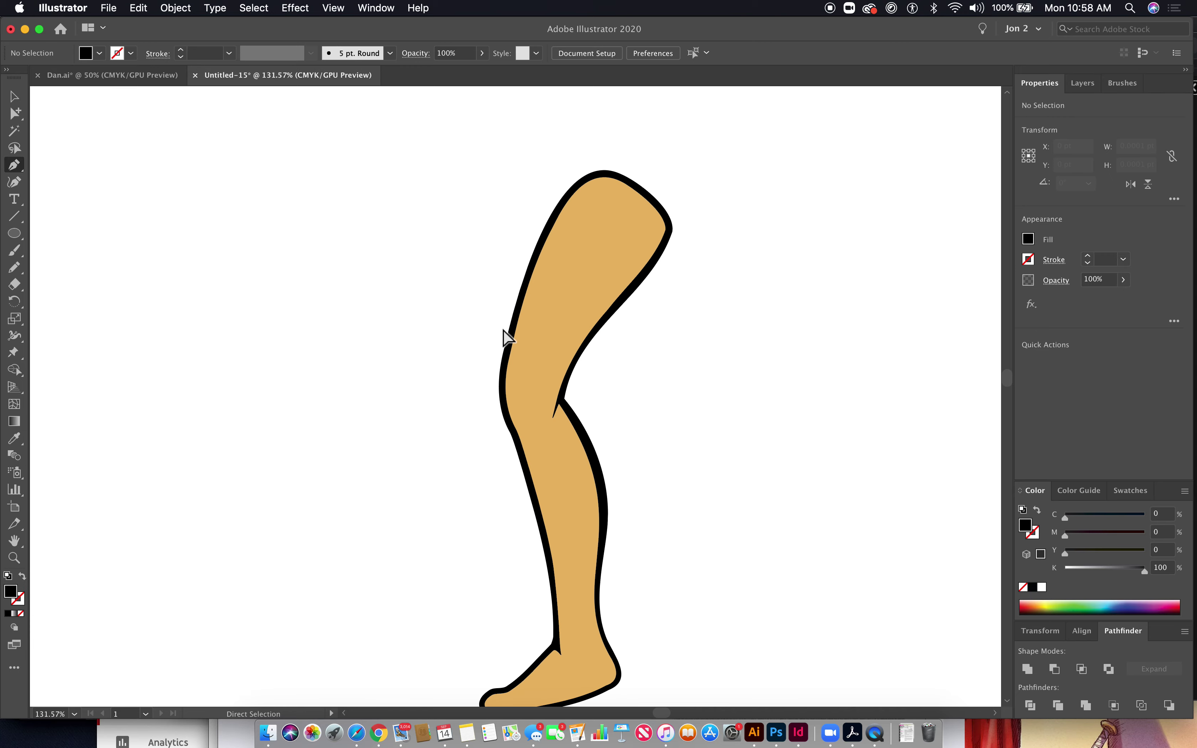
pyautogui.press('super+1')
pyautogui.click(544, 413)
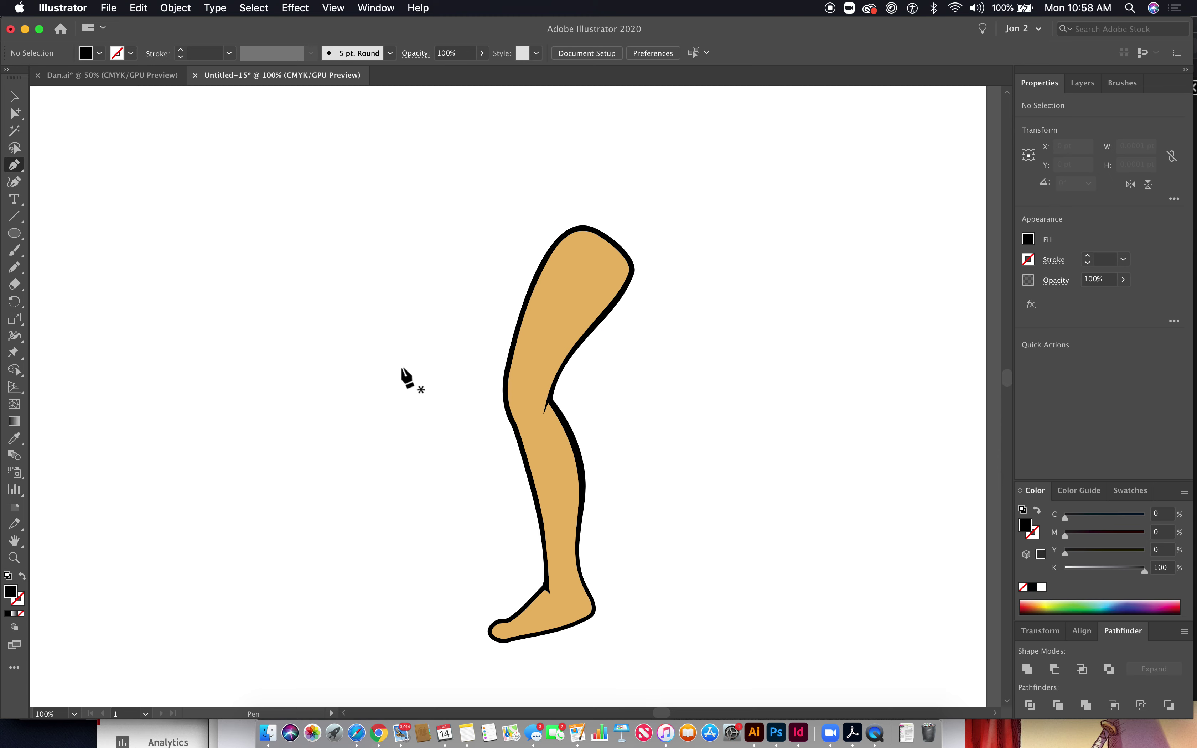
pyautogui.press('super')
pyautogui.moveTo(626, 260); pyautogui.dragTo(613, 299)
pyautogui.click(548, 229)
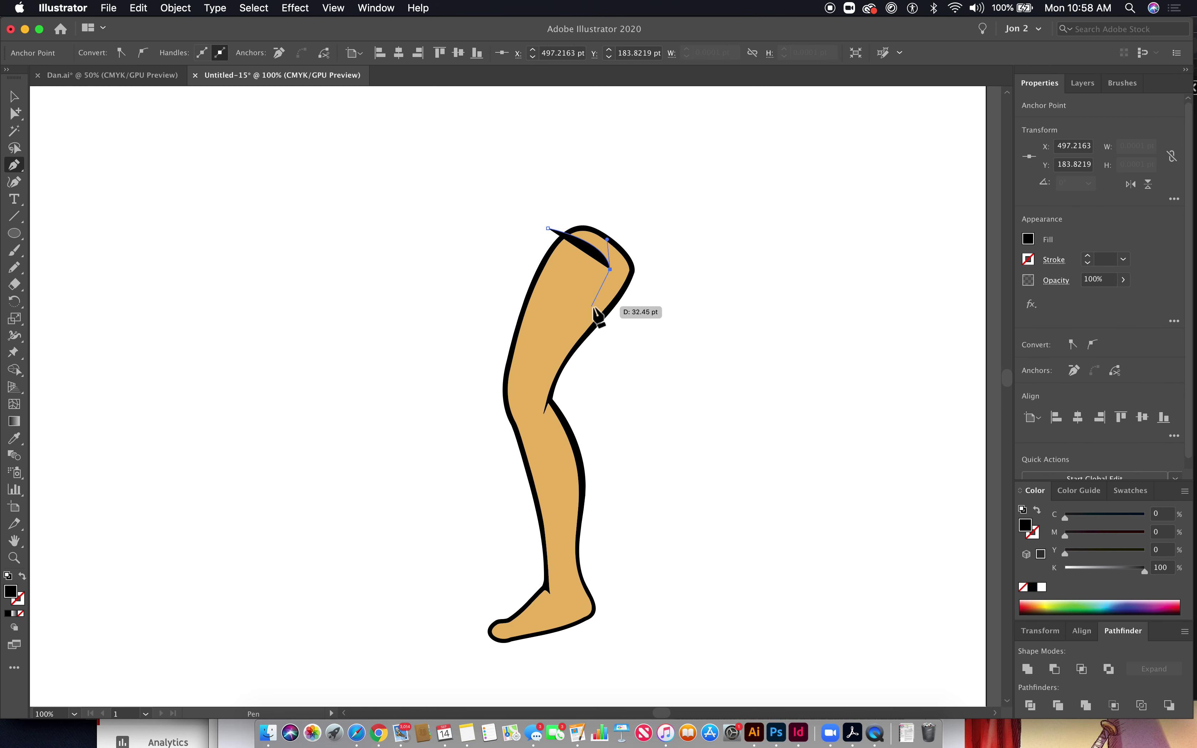
pyautogui.moveTo(595, 307); pyautogui.dragTo(574, 335)
pyautogui.moveTo(541, 379); pyautogui.dragTo(517, 432)
pyautogui.click(529, 420)
pyautogui.click(529, 420)
pyautogui.click(537, 420)
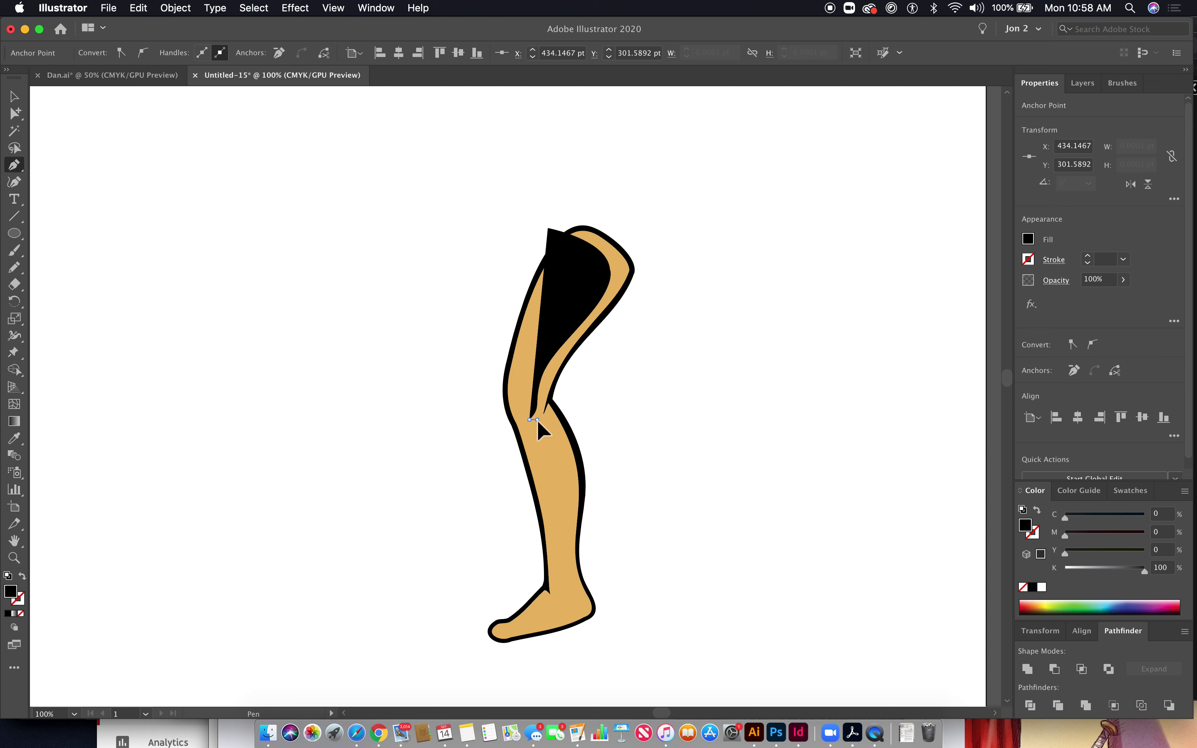
pyautogui.moveTo(542, 421); pyautogui.dragTo(577, 459)
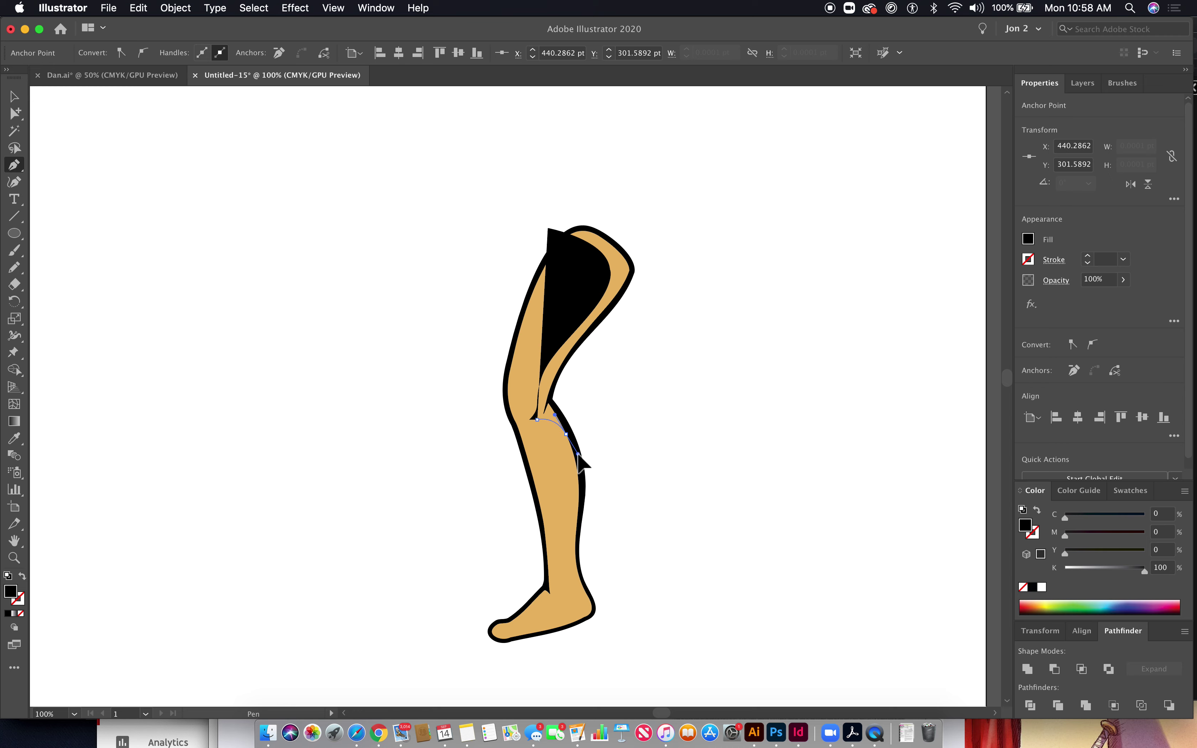
# Step: Close the thigh shadow along the leg's back outline and over the top, about 82 × 163 pt overall, and deselect
pyautogui.click(547, 397)
pyautogui.moveTo(547, 397); pyautogui.dragTo(583, 345)
pyautogui.moveTo(615, 294); pyautogui.dragTo(595, 229)
pyautogui.click(589, 227)
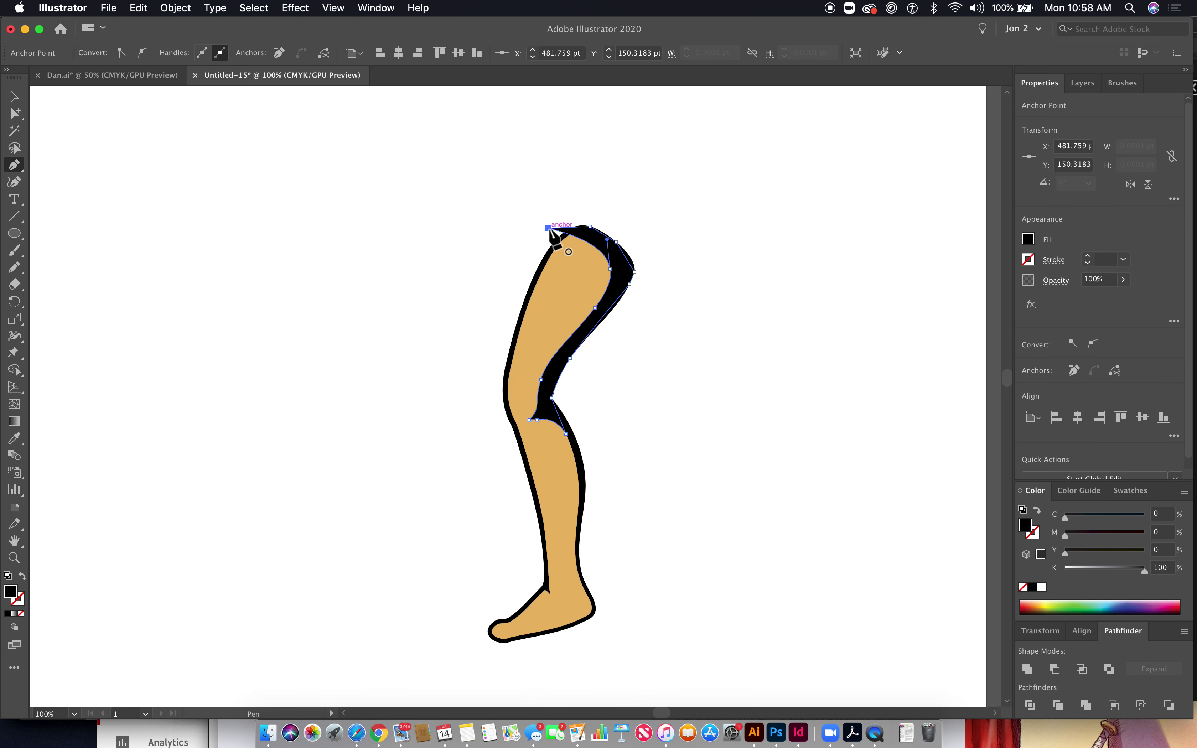
pyautogui.click(548, 228)
pyautogui.keyDown('super'); pyautogui.click(639, 443); pyautogui.keyUp('super')
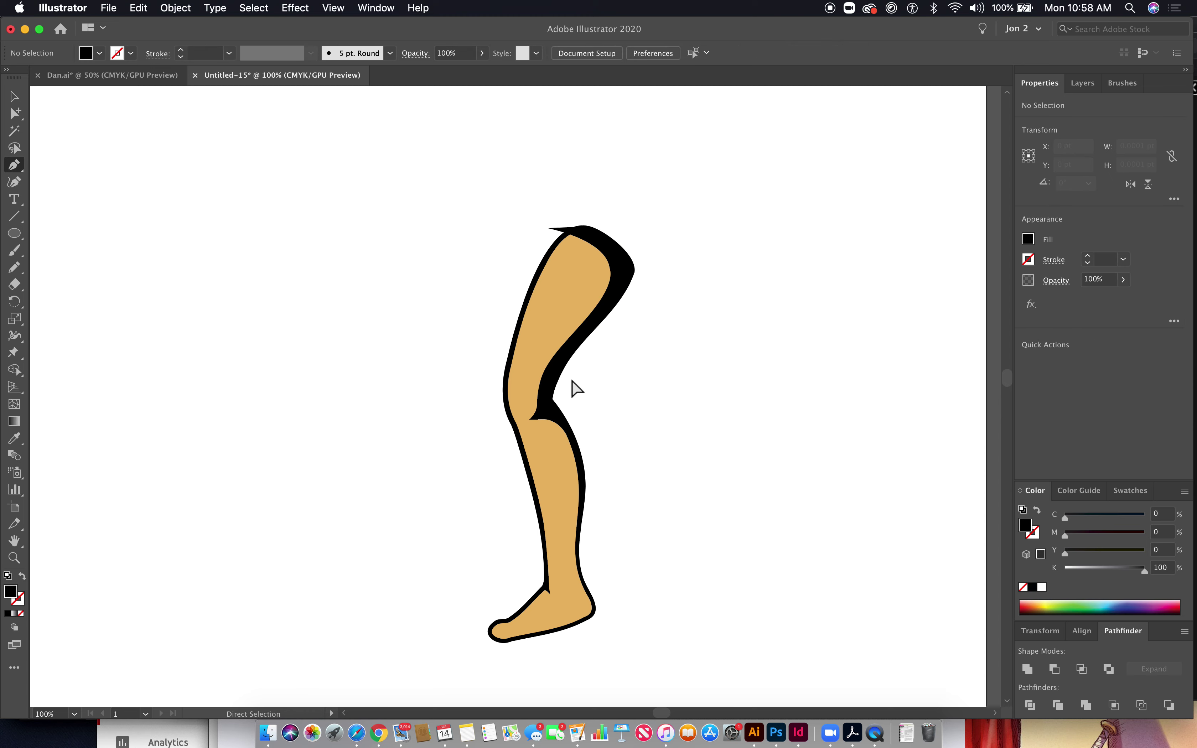
# Step: Fill the thigh shadow with the leg's sampled tan colour and set its blending mode to Multiply
pyautogui.keyDown('super'); pyautogui.click(554, 376); pyautogui.keyUp('super')
pyautogui.click(15, 437)
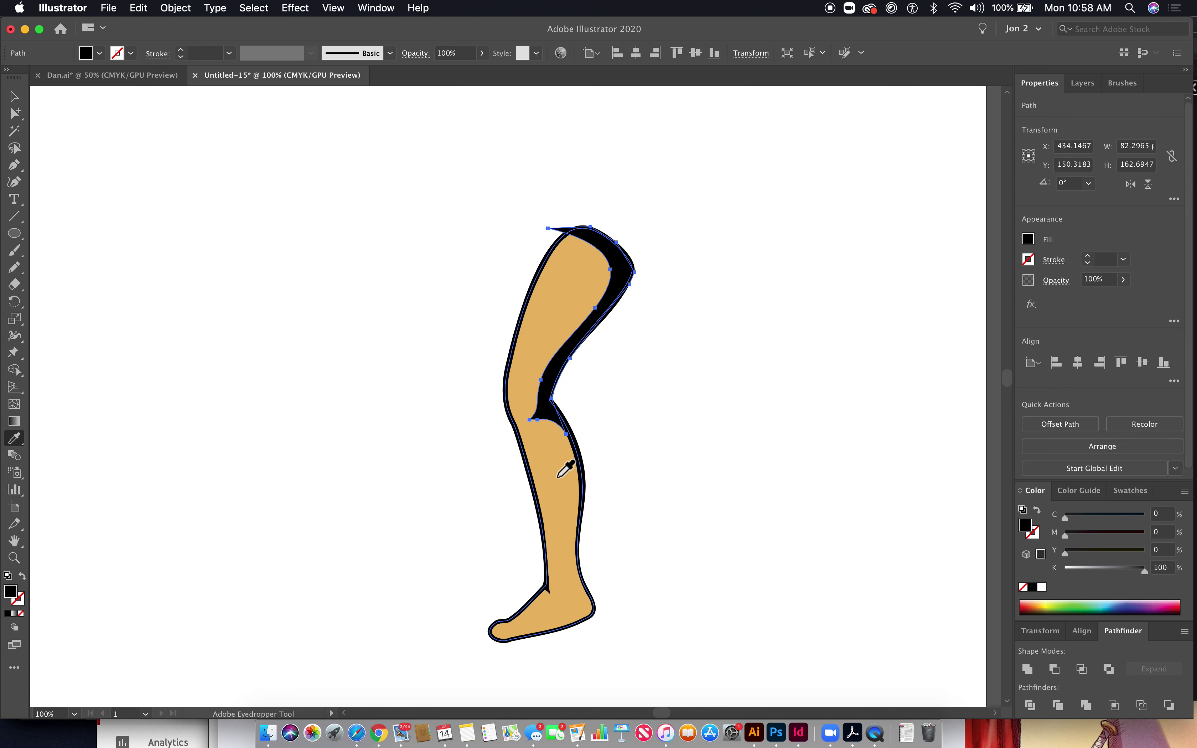
pyautogui.click(568, 467)
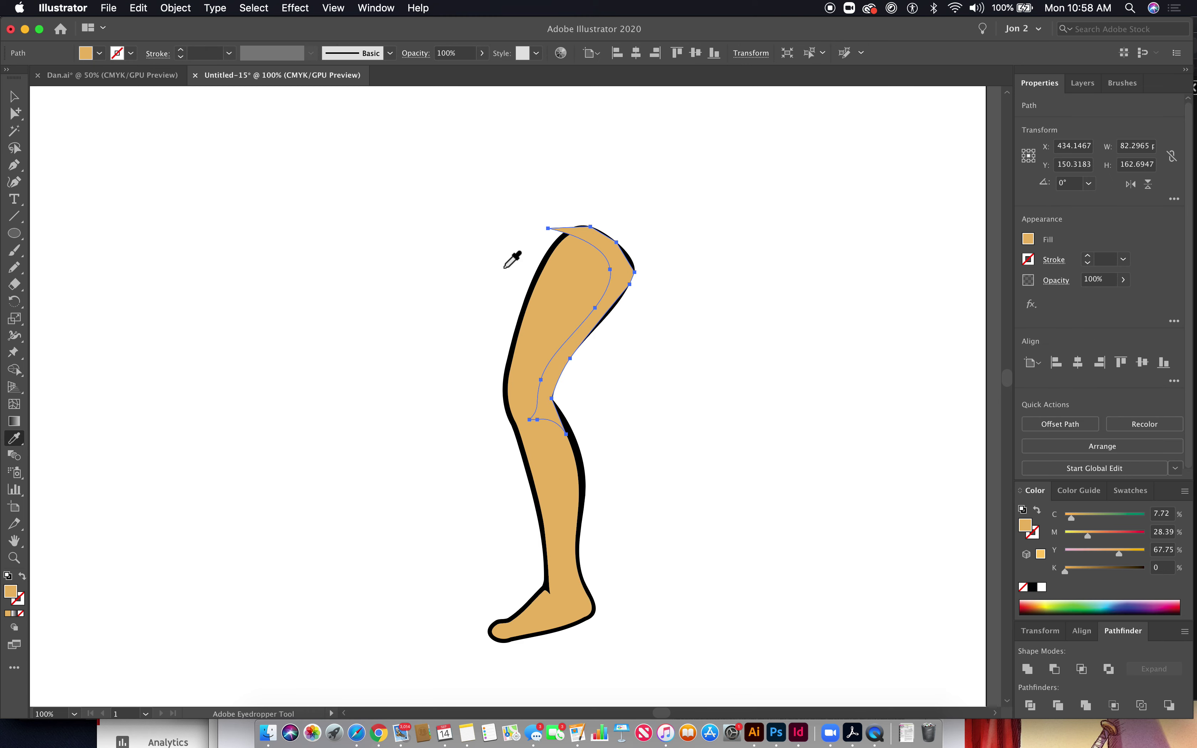
pyautogui.click(412, 54)
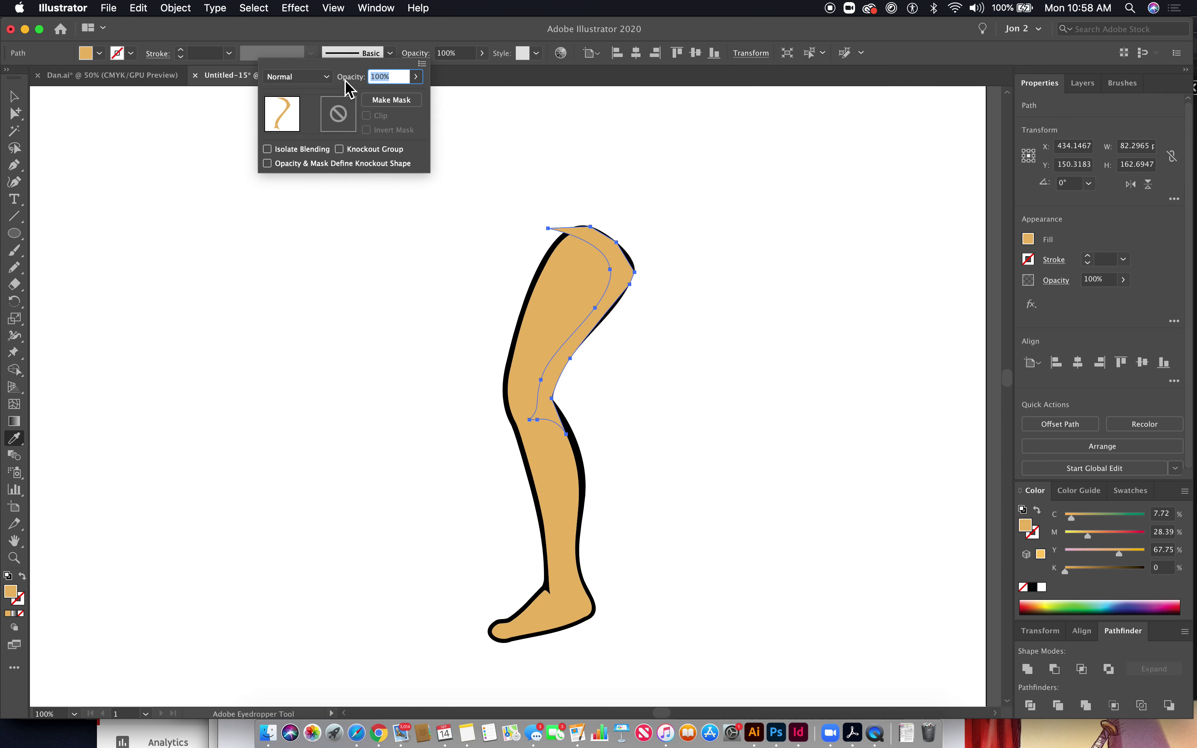
pyautogui.click(315, 78)
pyautogui.click(288, 125)
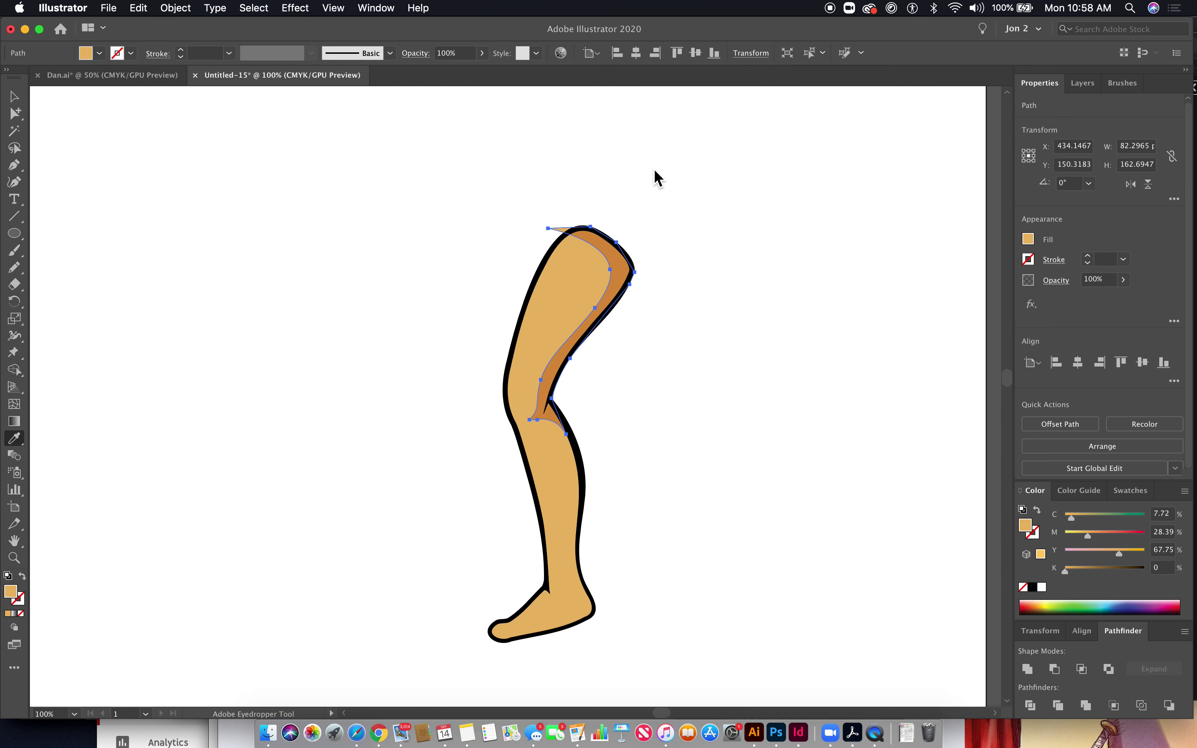
# Step: Try to trim the shadow's pointed overhang above the thigh using Shape Builder on the shadow and tan leg shape
pyautogui.moveTo(476, 225); pyautogui.dragTo(528, 348)
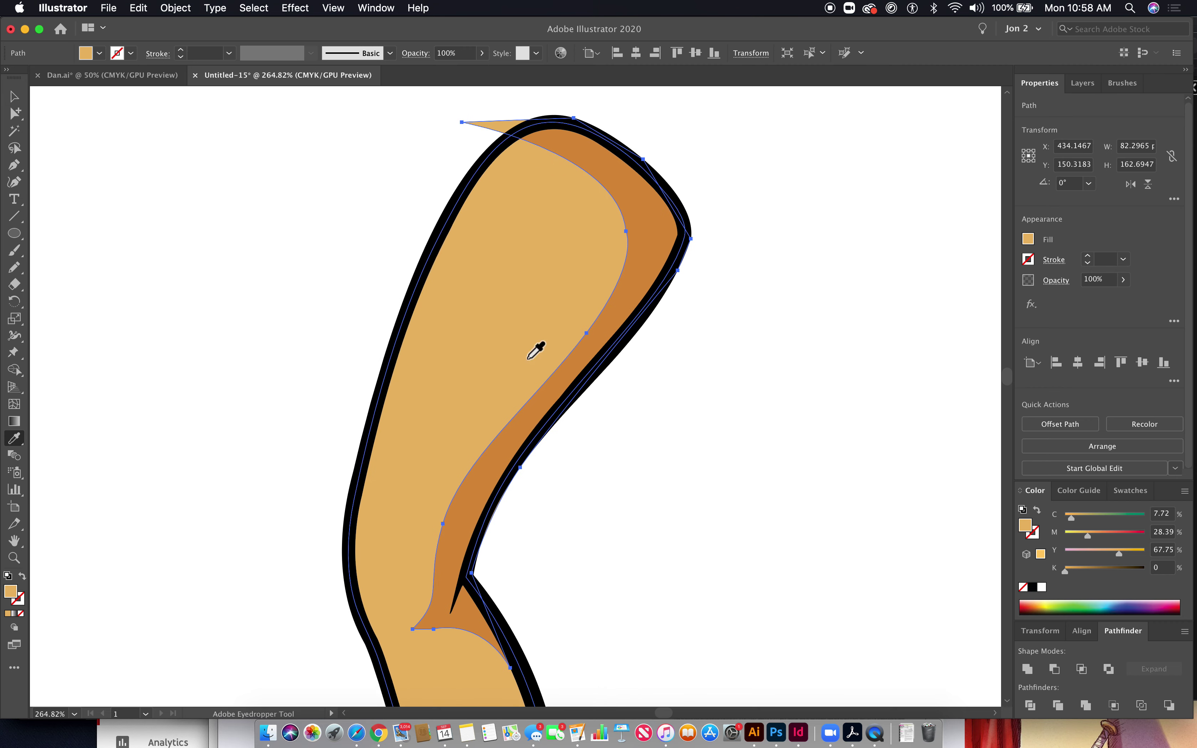
pyautogui.click(608, 437)
pyautogui.keyDown('super'); pyautogui.click(672, 233); pyautogui.keyUp('super')
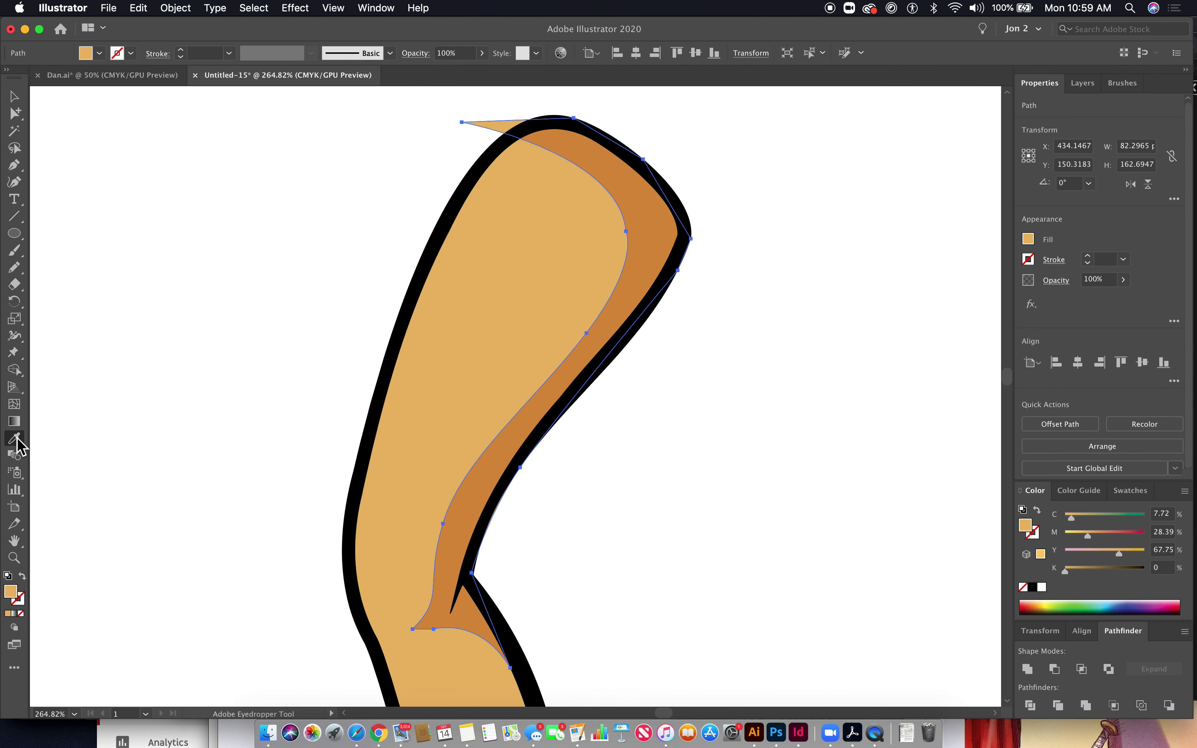
pyautogui.click(19, 376)
pyautogui.press('super+a')
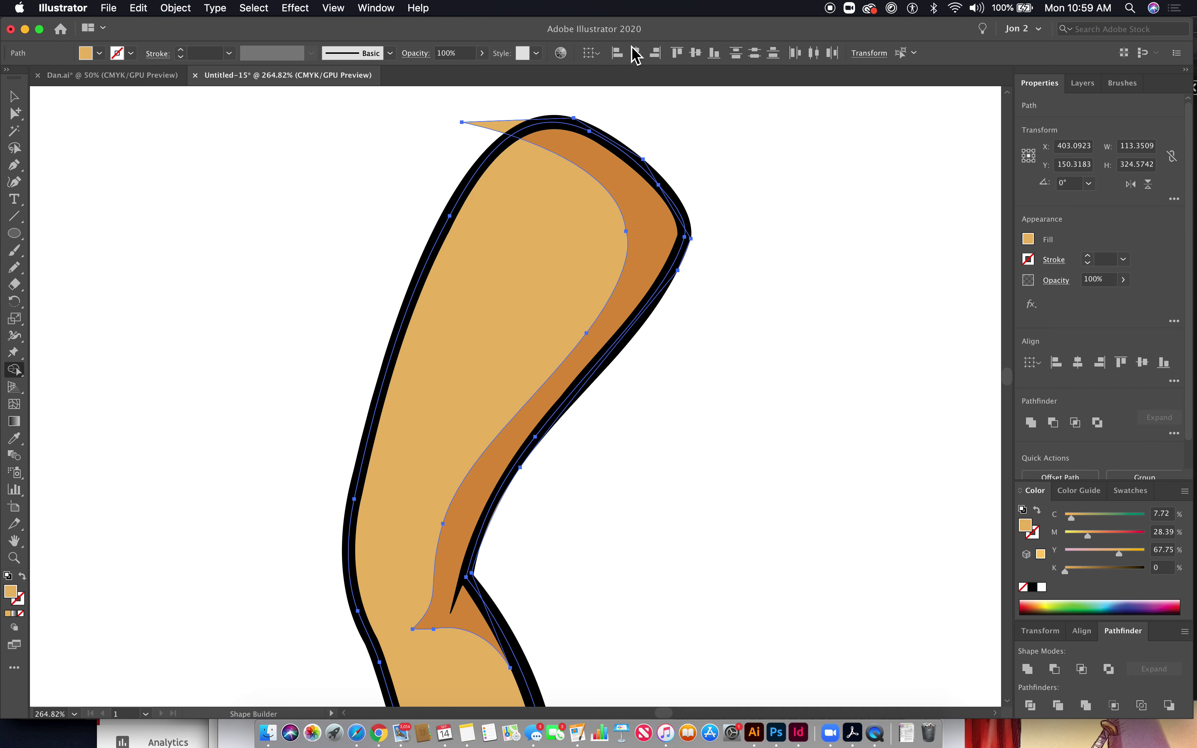
pyautogui.keyDown('alt'); pyautogui.click(494, 124); pyautogui.keyUp('alt')
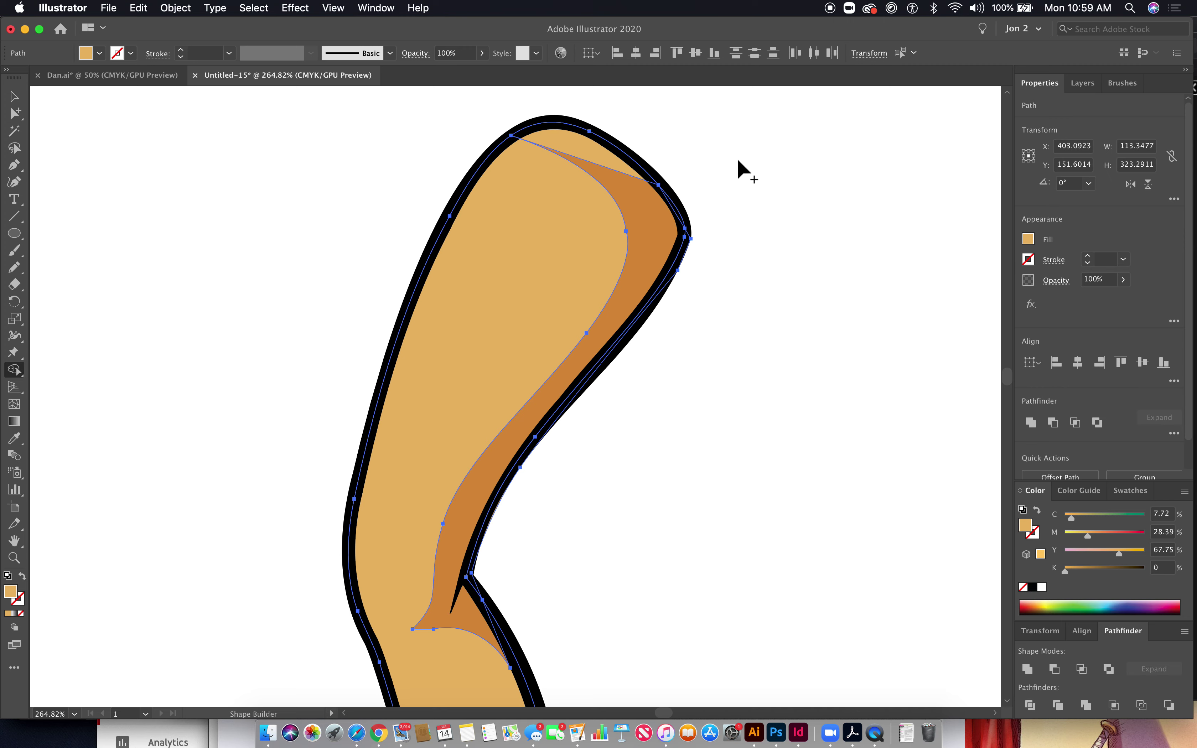
pyautogui.press('super+z')
pyautogui.press('super+shift+a')
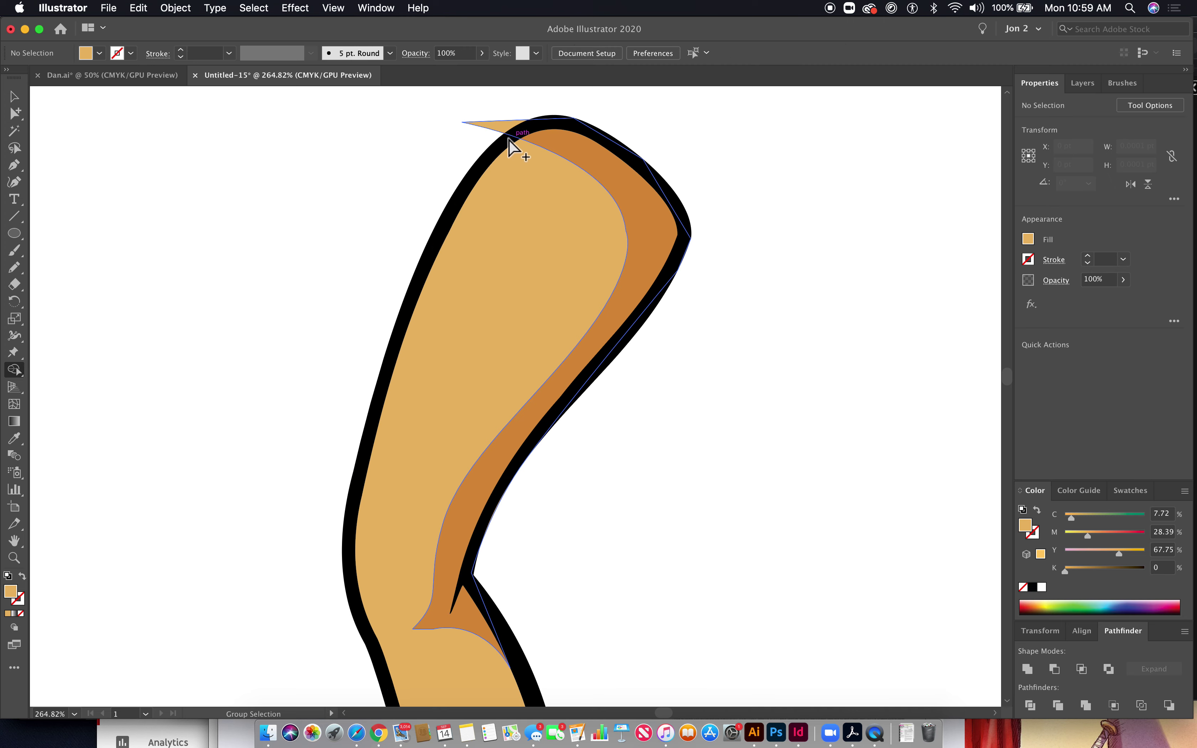
# Step: Select the shadow, tan leg and black outline together, trim the shadow's overhang at the thigh's top, and deselect
pyautogui.moveTo(426, 118); pyautogui.dragTo(723, 207)
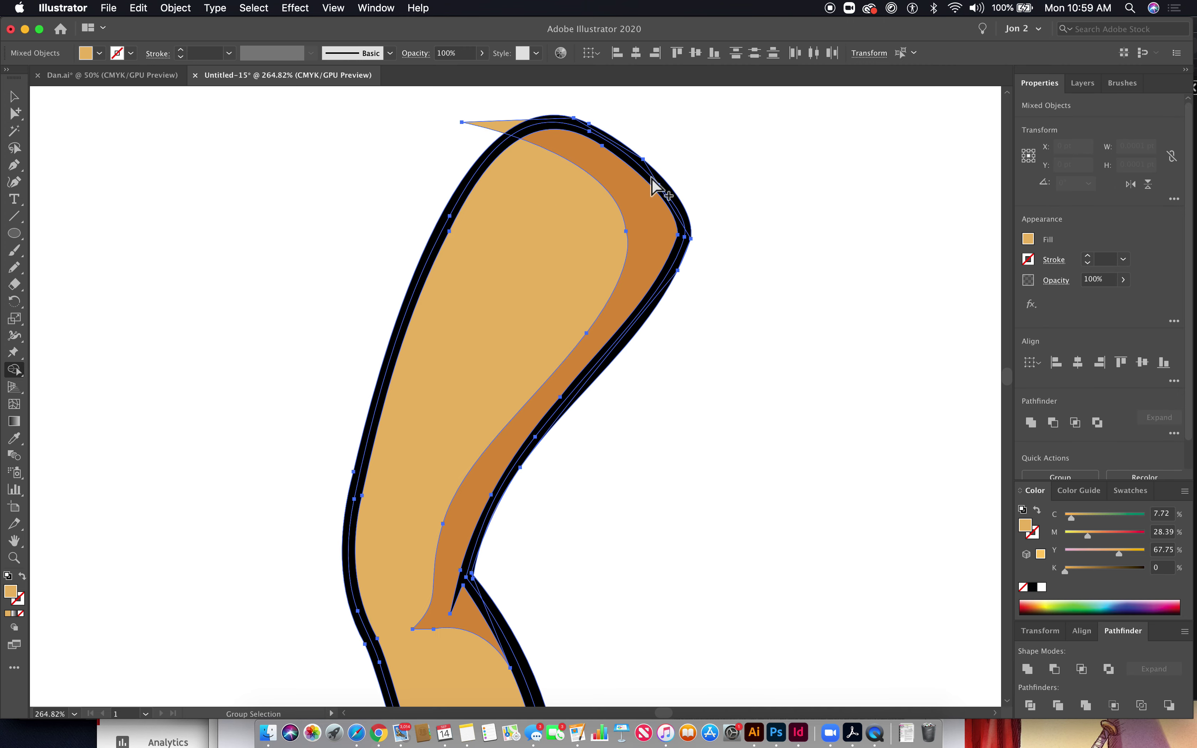
pyautogui.press('super+shift+a')
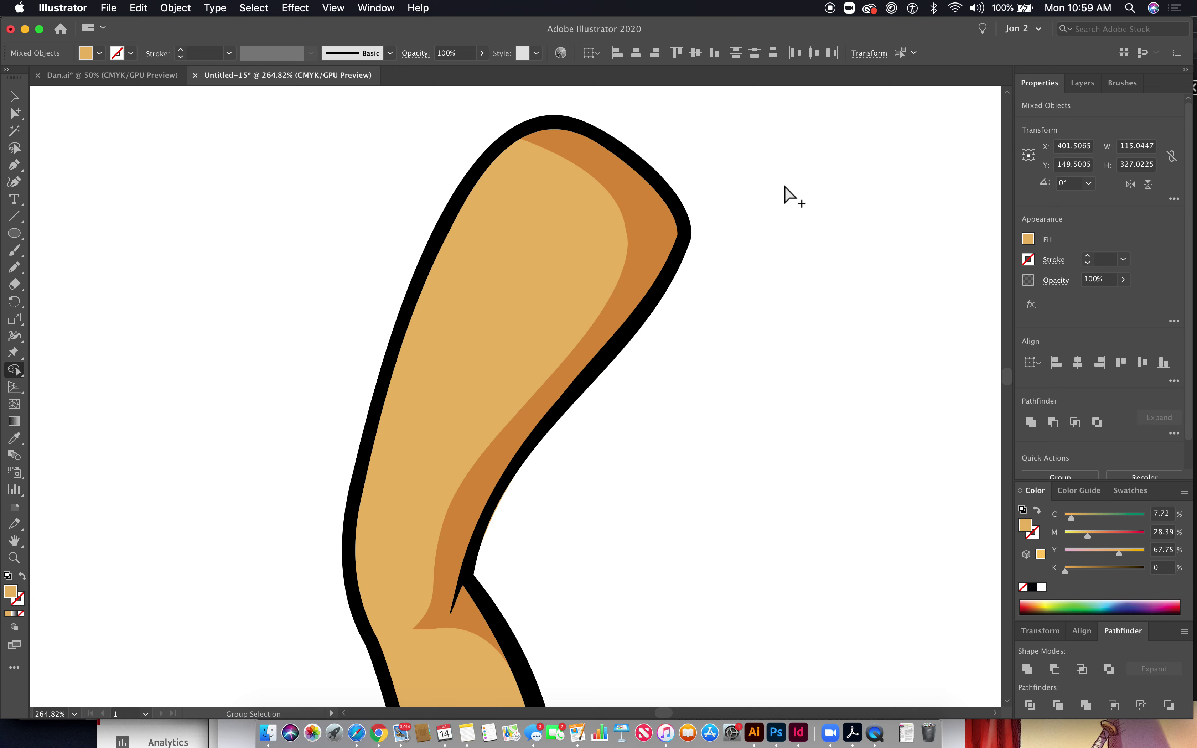
pyautogui.press('super+1')
pyautogui.moveTo(704, 289); pyautogui.dragTo(712, 146)
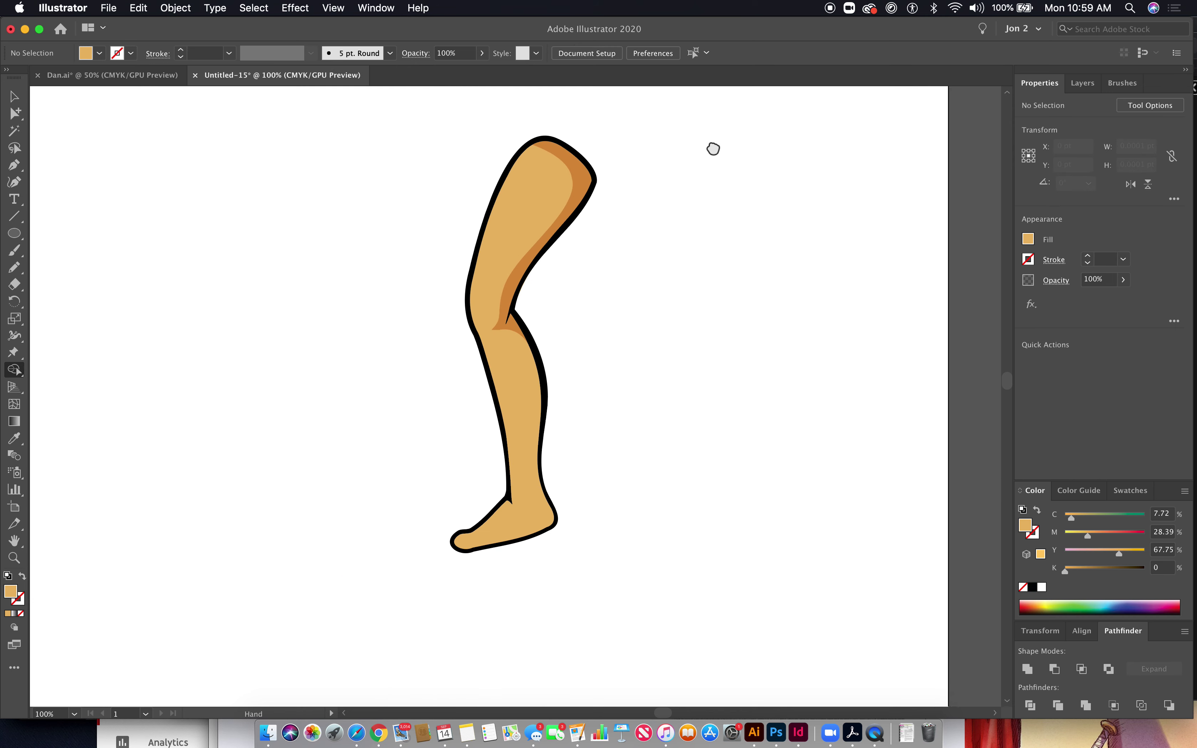
# Step: Draw the inner edge of a lower-leg shadow with the Pen tool from the back of the calf to the heel, with a pointed notch at the ankle
pyautogui.click(14, 165)
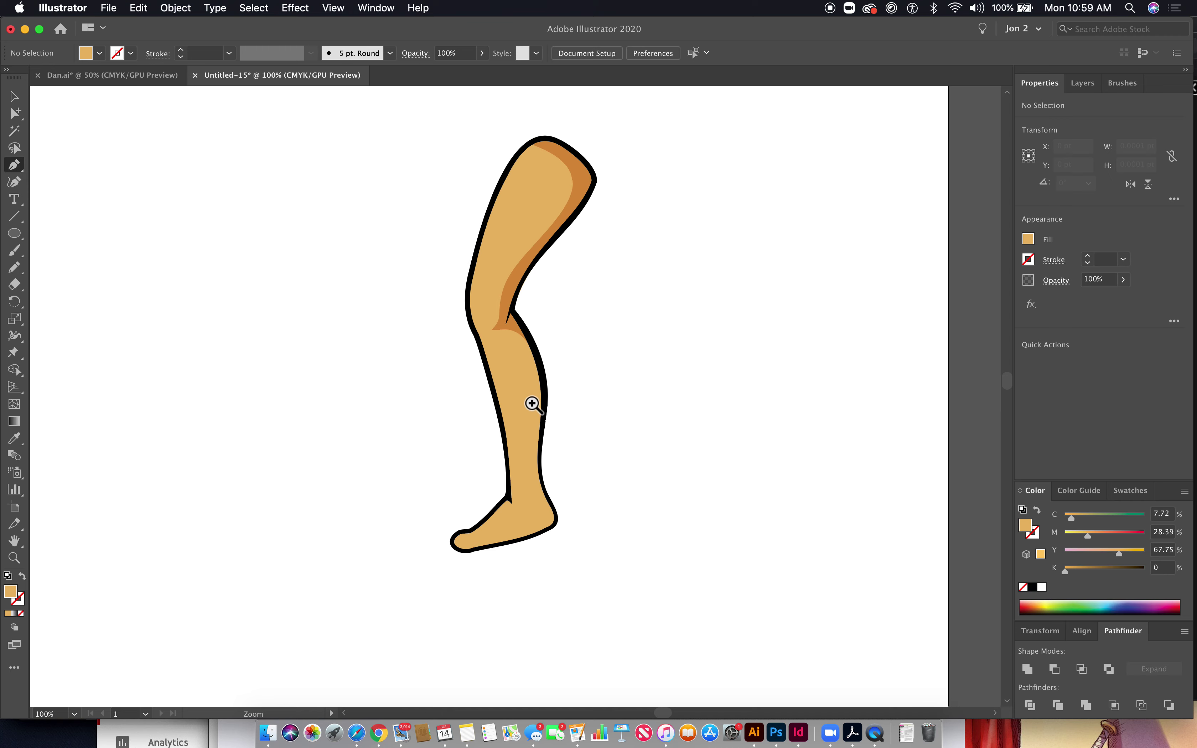
pyautogui.moveTo(481, 368); pyautogui.dragTo(553, 421)
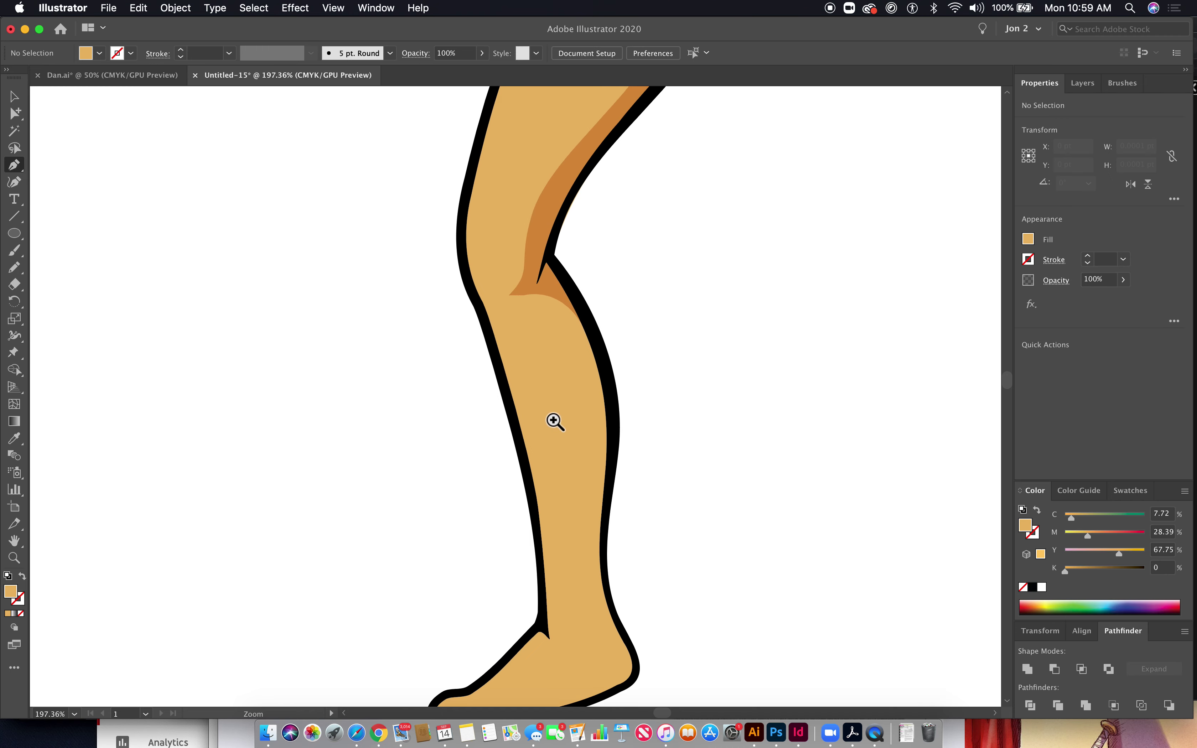
pyautogui.keyDown('super'); pyautogui.click(545, 293); pyautogui.keyUp('super')
pyautogui.keyDown('super'); pyautogui.click(638, 359); pyautogui.keyUp('super')
pyautogui.click(591, 338)
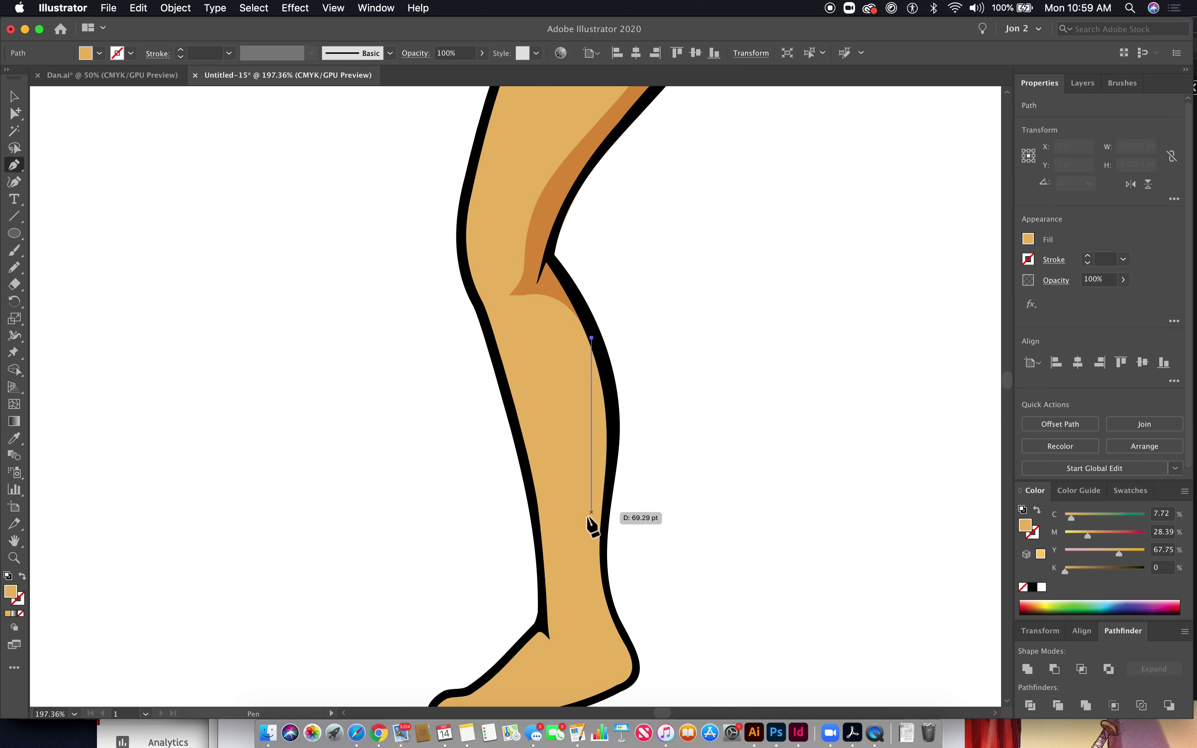
pyautogui.moveTo(587, 509); pyautogui.dragTo(559, 587)
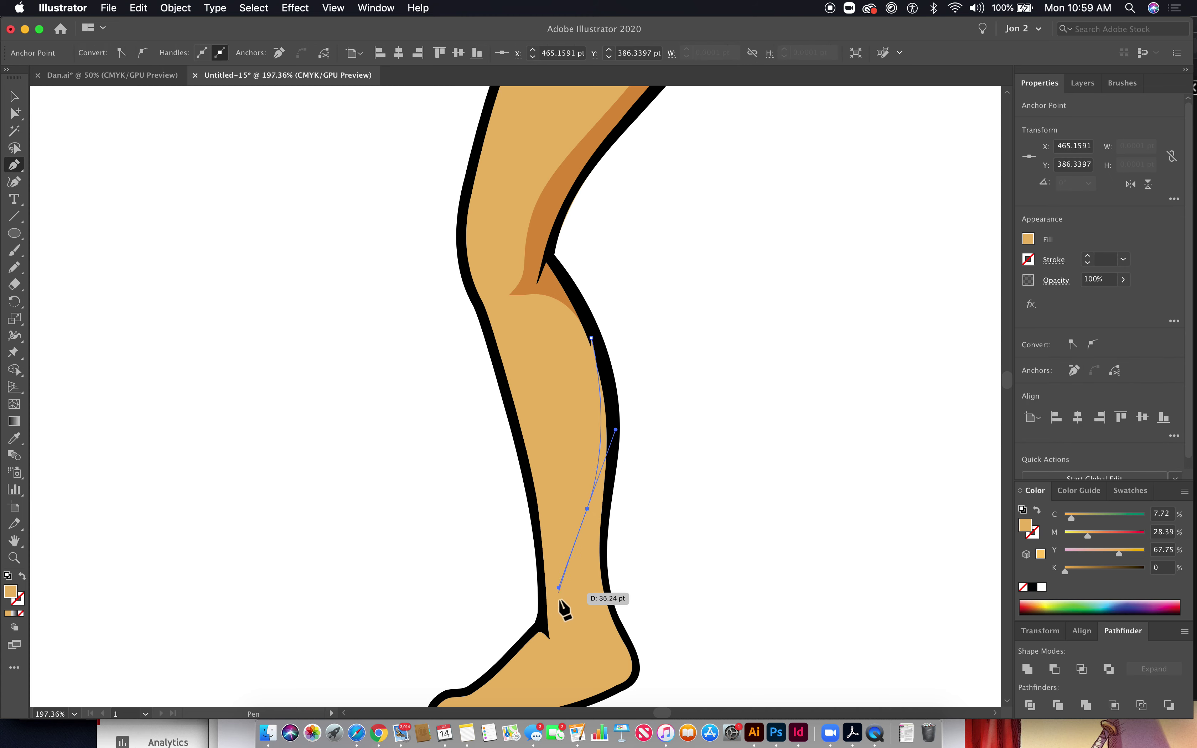
pyautogui.click(601, 632)
pyautogui.moveTo(589, 654); pyautogui.dragTo(569, 653)
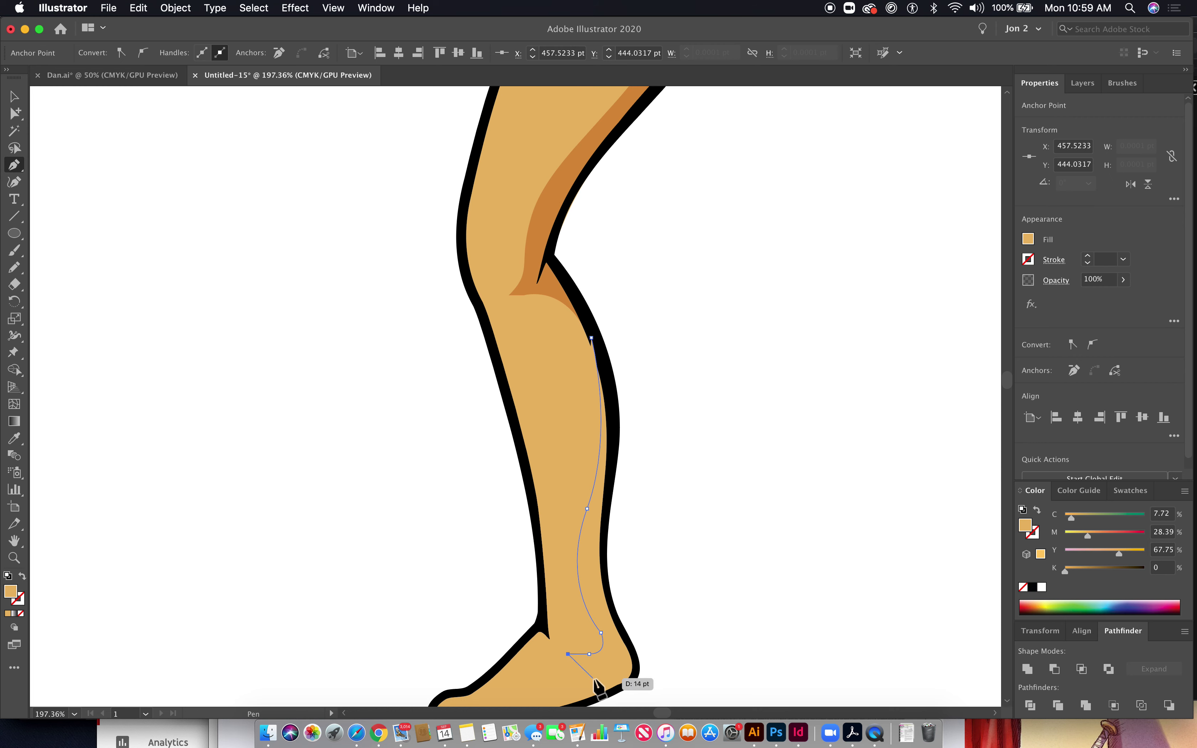
pyautogui.moveTo(603, 668); pyautogui.dragTo(606, 676)
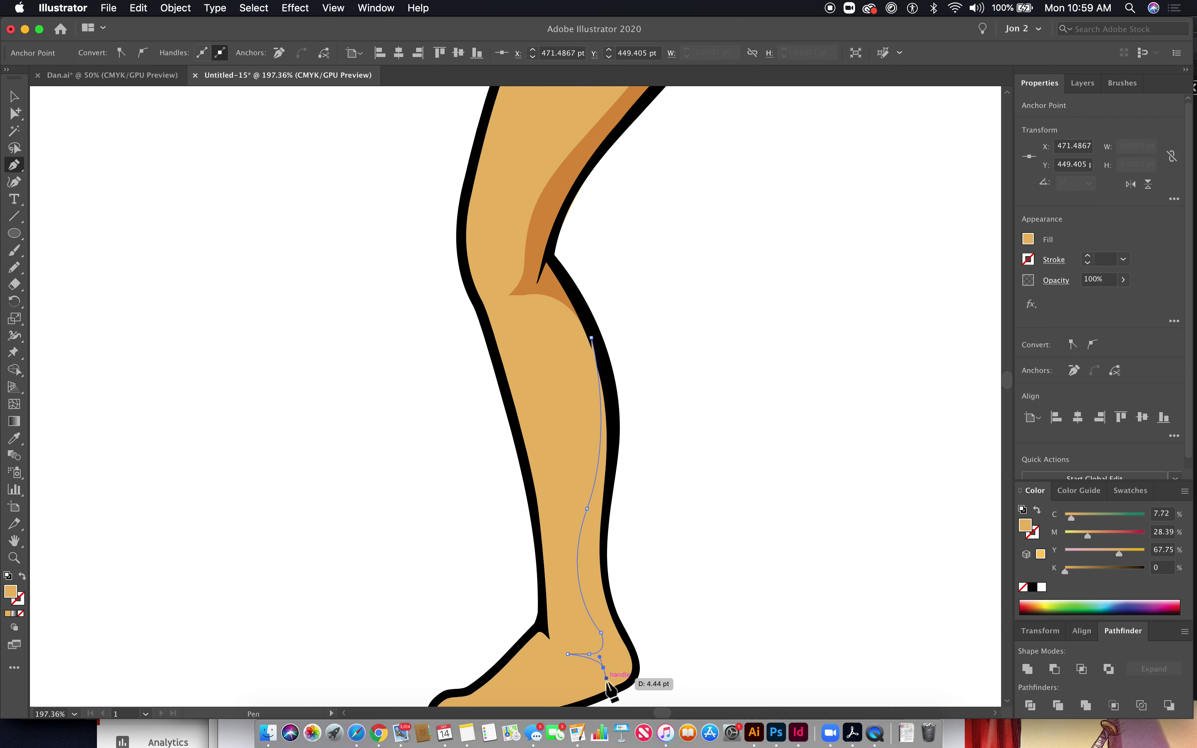
# Step: Continue the lower-leg shadow's inner edge along the sole, curving under the toes and out past the tip of the foot
pyautogui.scroll(-5, 608, 689)
pyautogui.hscroll(-2, 609, 689)
pyautogui.moveTo(605, 574); pyautogui.dragTo(582, 576)
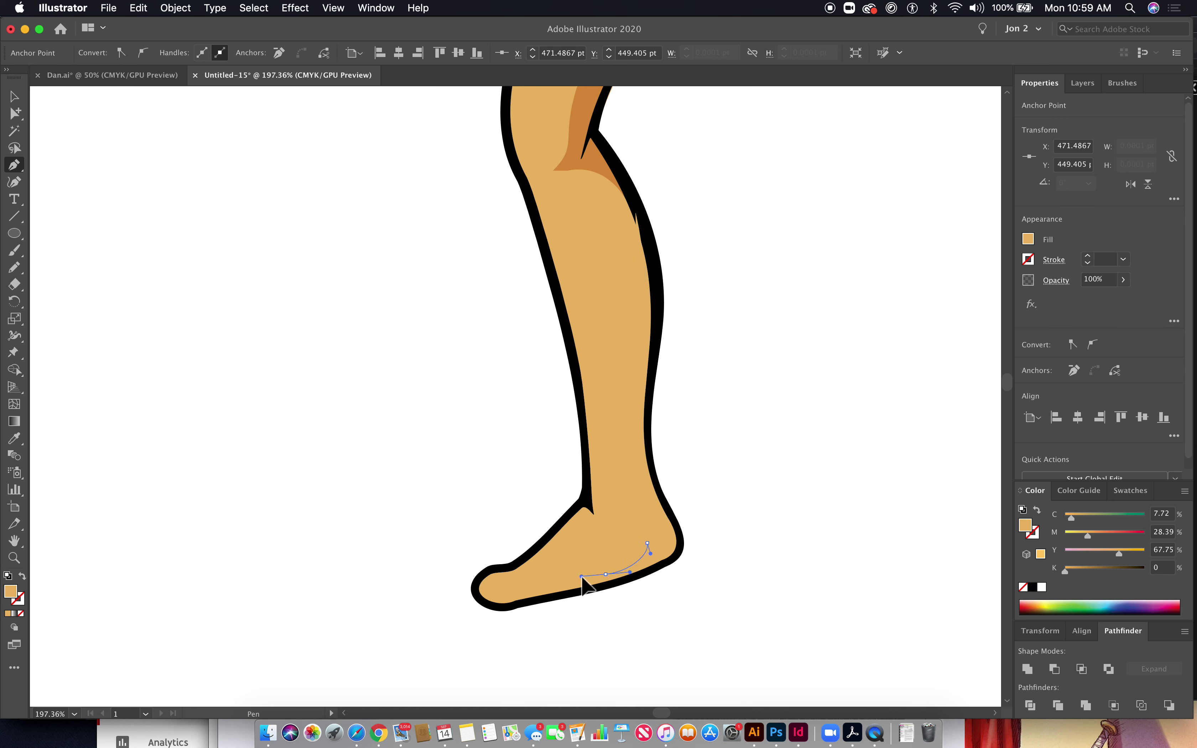
pyautogui.moveTo(516, 600); pyautogui.dragTo(522, 600)
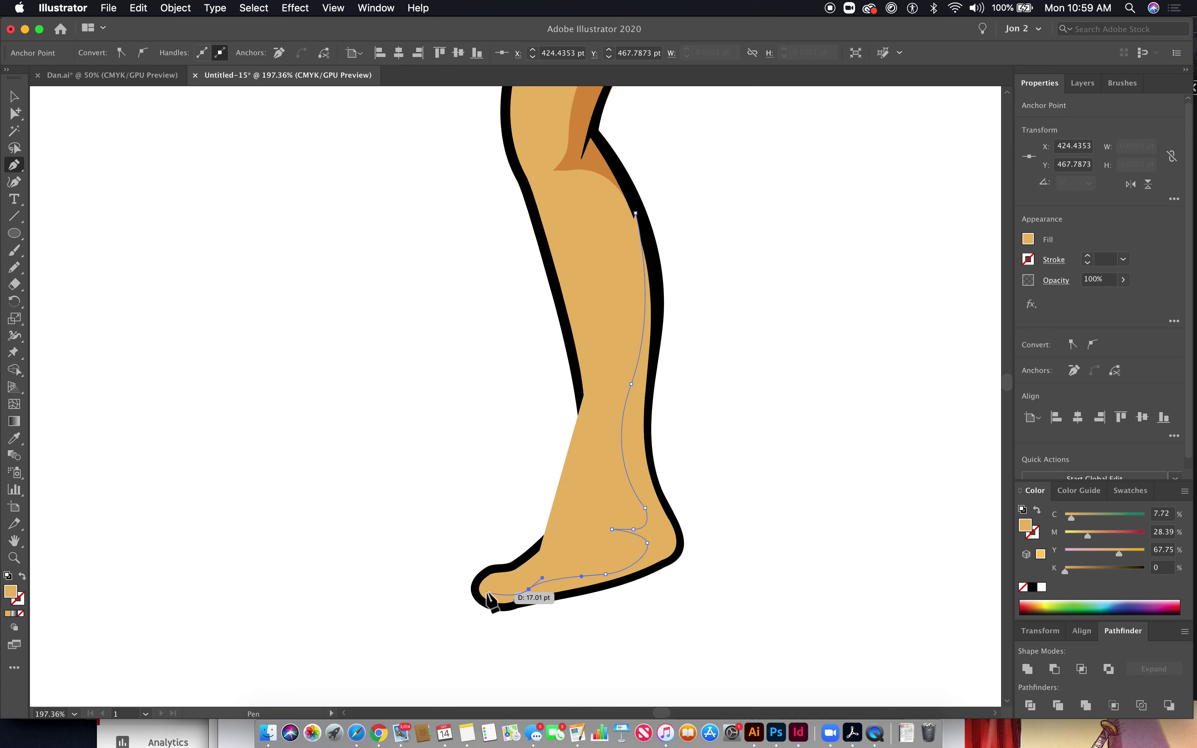
pyautogui.moveTo(445, 591); pyautogui.dragTo(457, 636)
# Step: Close the lower-leg shadow with straight segments well outside the foot and calf, about 145 × 187 pt overall
pyautogui.click(457, 638)
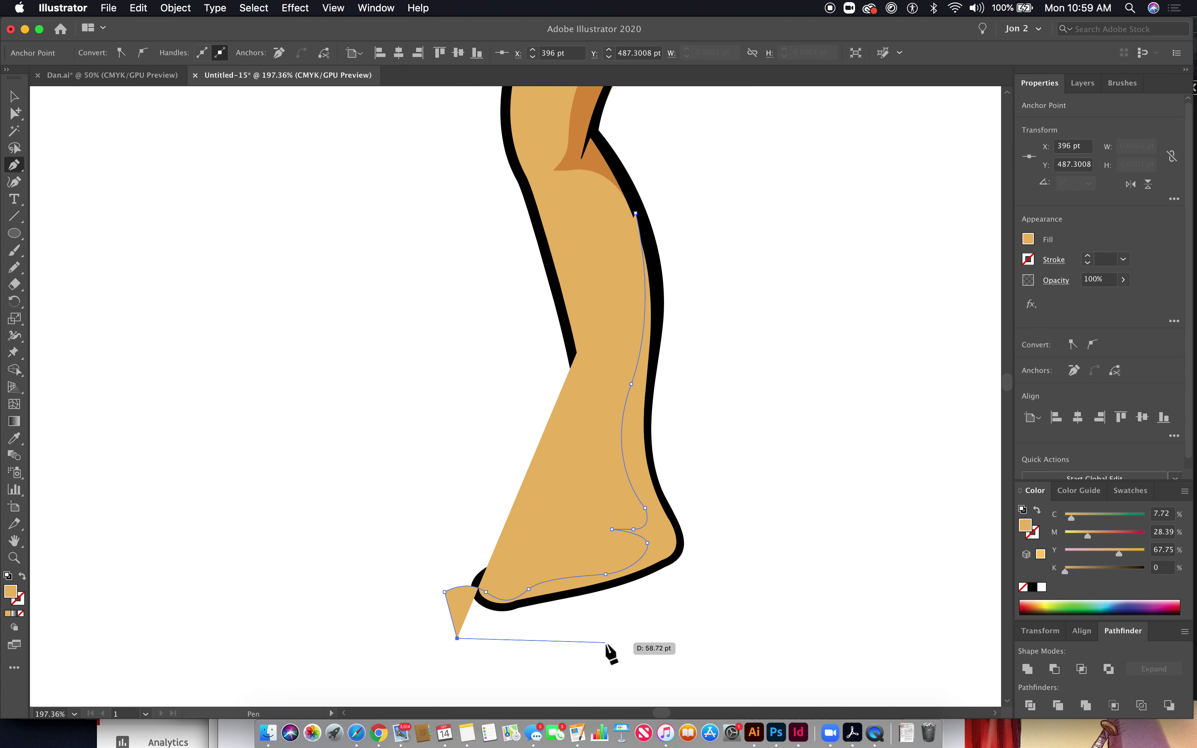
pyautogui.click(605, 642)
pyautogui.click(810, 518)
pyautogui.moveTo(720, 399); pyautogui.dragTo(743, 184)
pyautogui.click(743, 171)
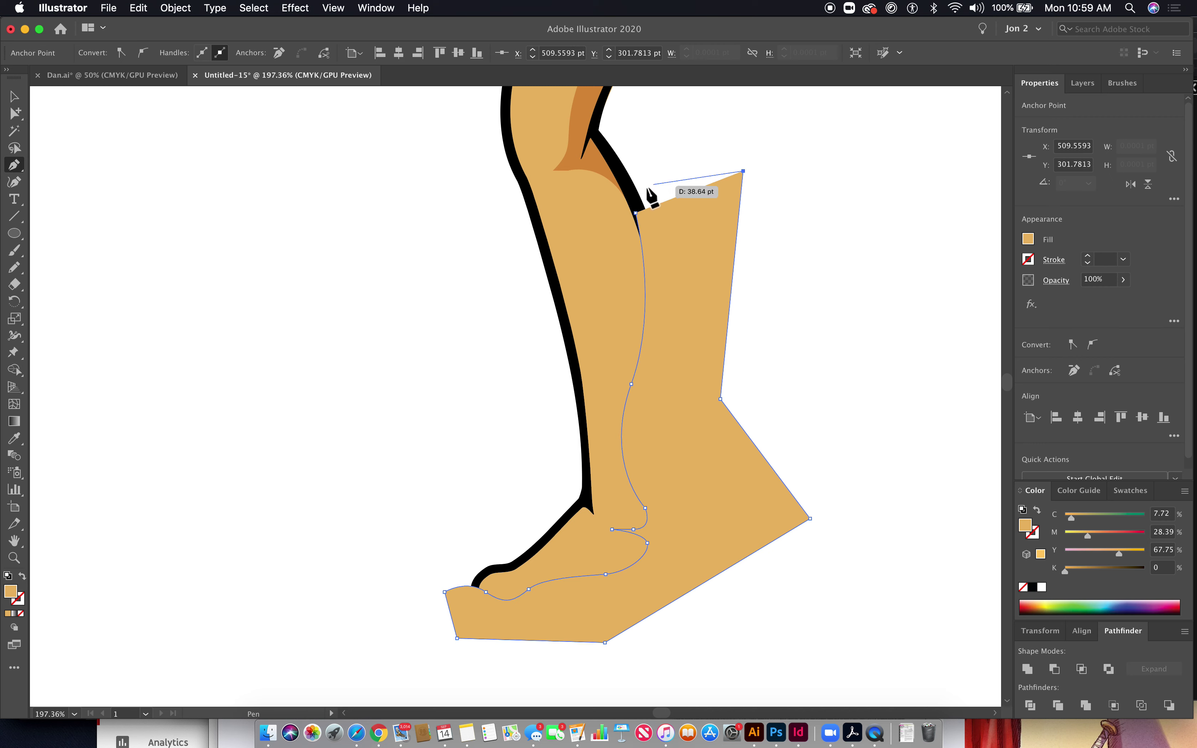
pyautogui.click(636, 212)
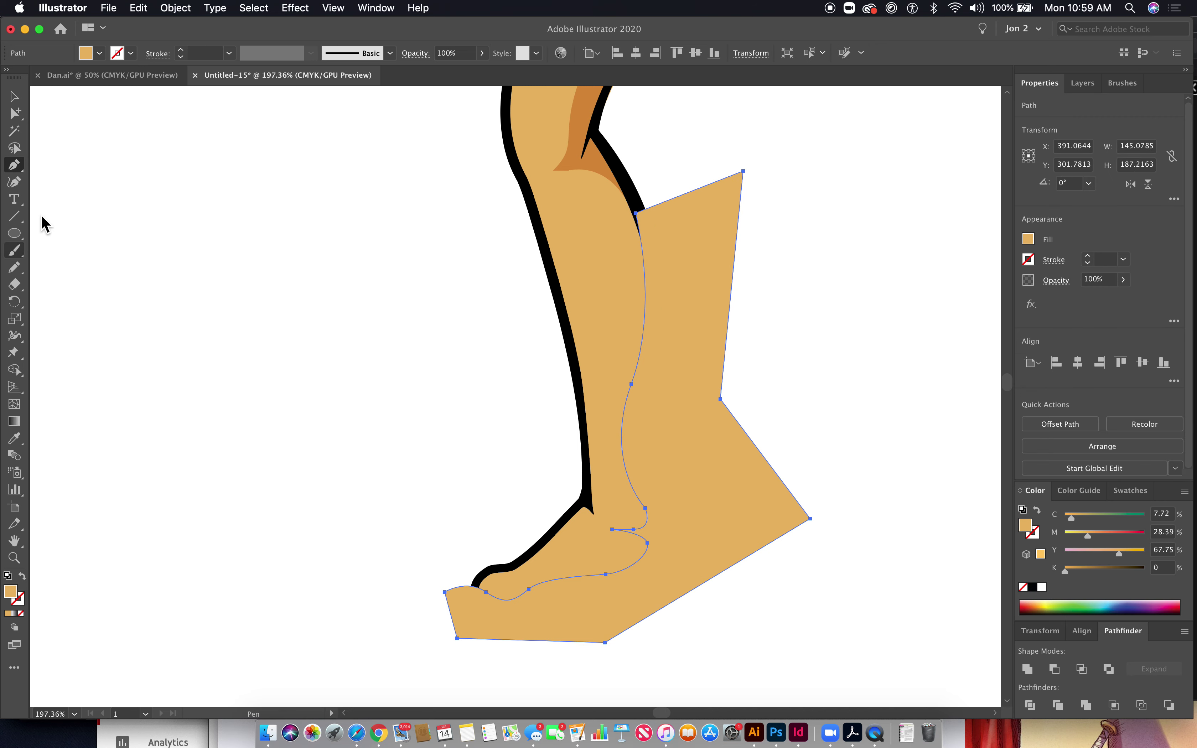
# Step: Set the lower-leg shadow's blending mode to Multiply
pyautogui.click(415, 53)
pyautogui.click(323, 76)
pyautogui.click(301, 125)
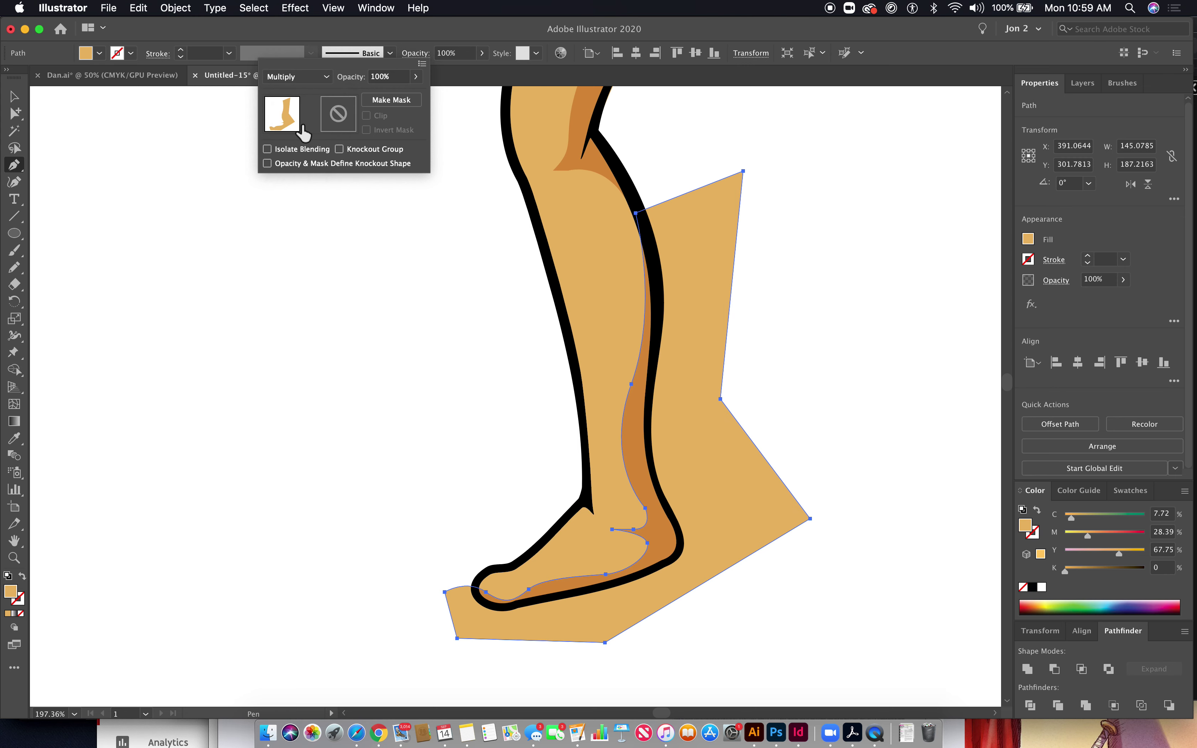
# Step: Select the lower-leg shadow with the leg and outline, remove the excess area outside the leg with Shape Builder, and deselect
pyautogui.moveTo(828, 537); pyautogui.dragTo(536, 373)
pyautogui.press('super+z')
pyautogui.moveTo(808, 423); pyautogui.dragTo(524, 375)
pyautogui.click(14, 370)
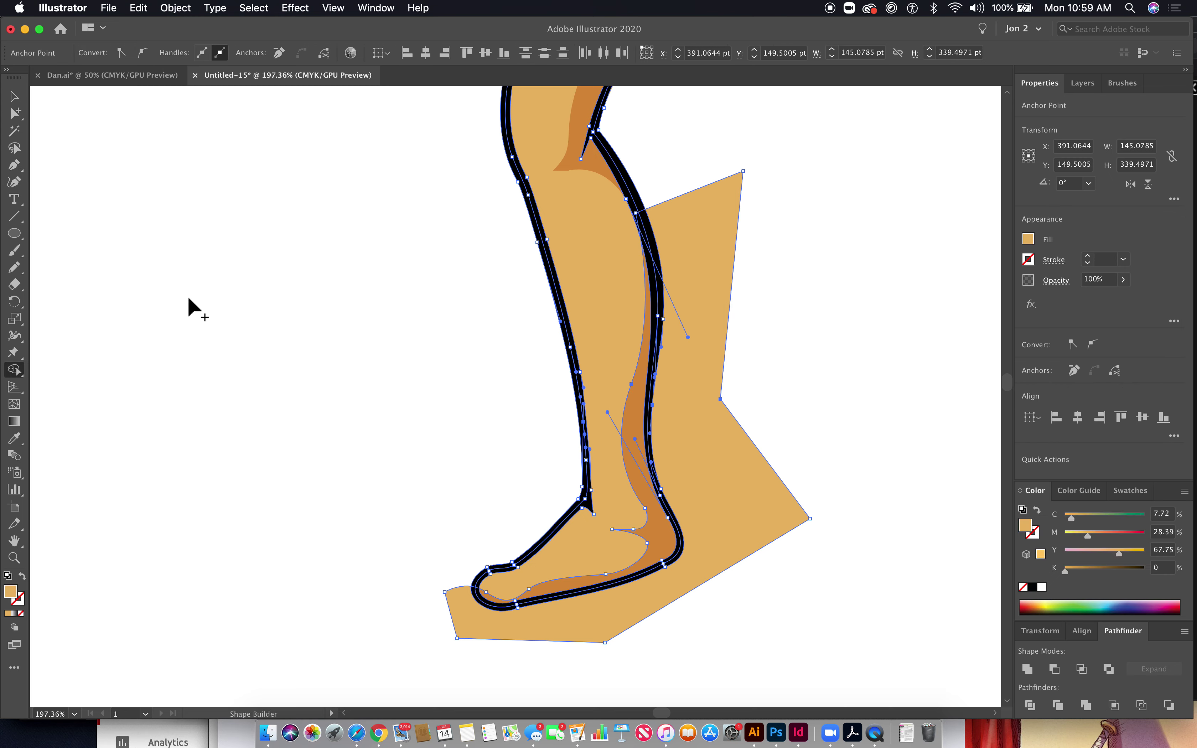
pyautogui.keyDown('alt'); pyautogui.click(701, 440); pyautogui.keyUp('alt')
pyautogui.keyDown('super'); pyautogui.click(772, 422); pyautogui.keyUp('super')
# Step: Select the whole leg and rotate a copy about 61° counterclockwise around the upper thigh to form a second leg, and deselect
pyautogui.press('super+minus')
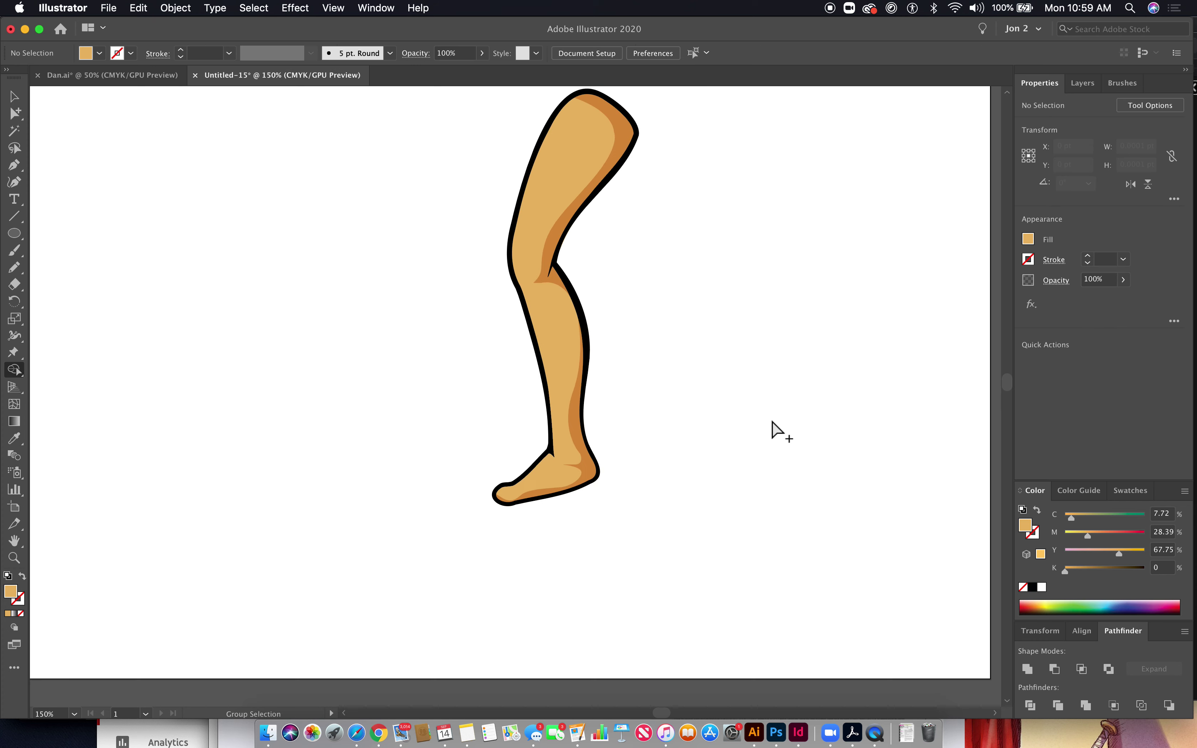
pyautogui.press('super+minus')
pyautogui.press('super+minus')
pyautogui.hscroll(3, 774, 427)
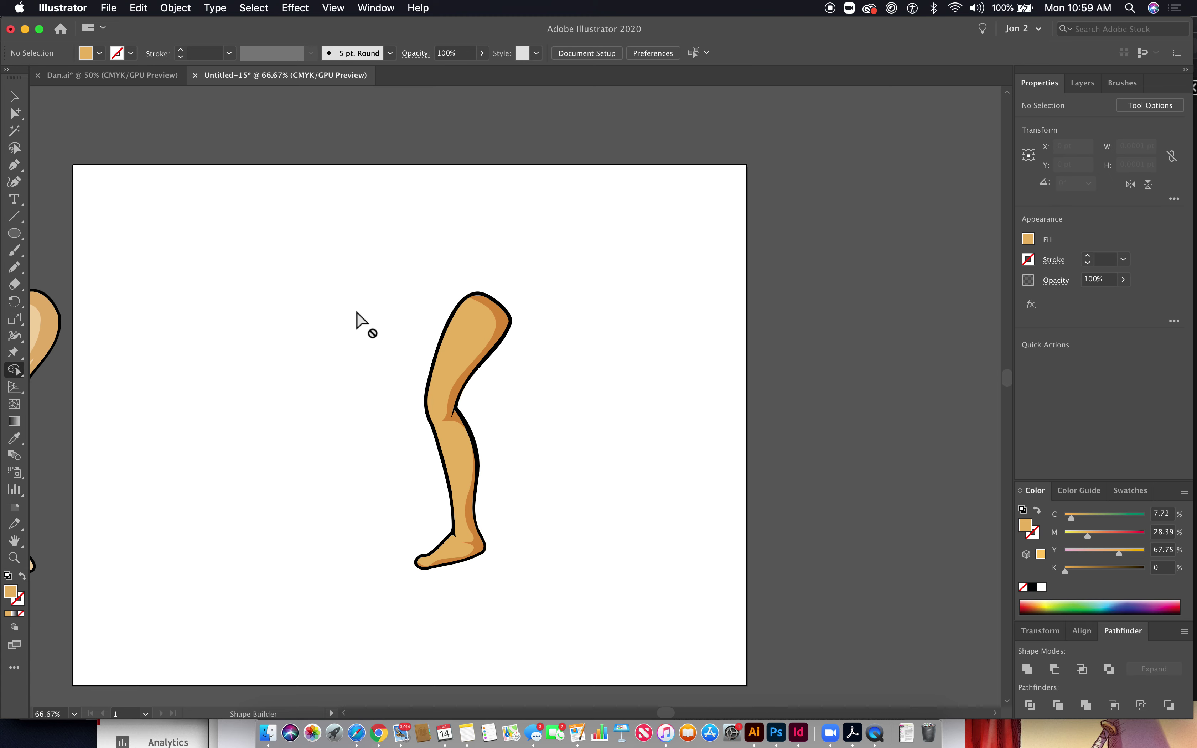
pyautogui.click(14, 114)
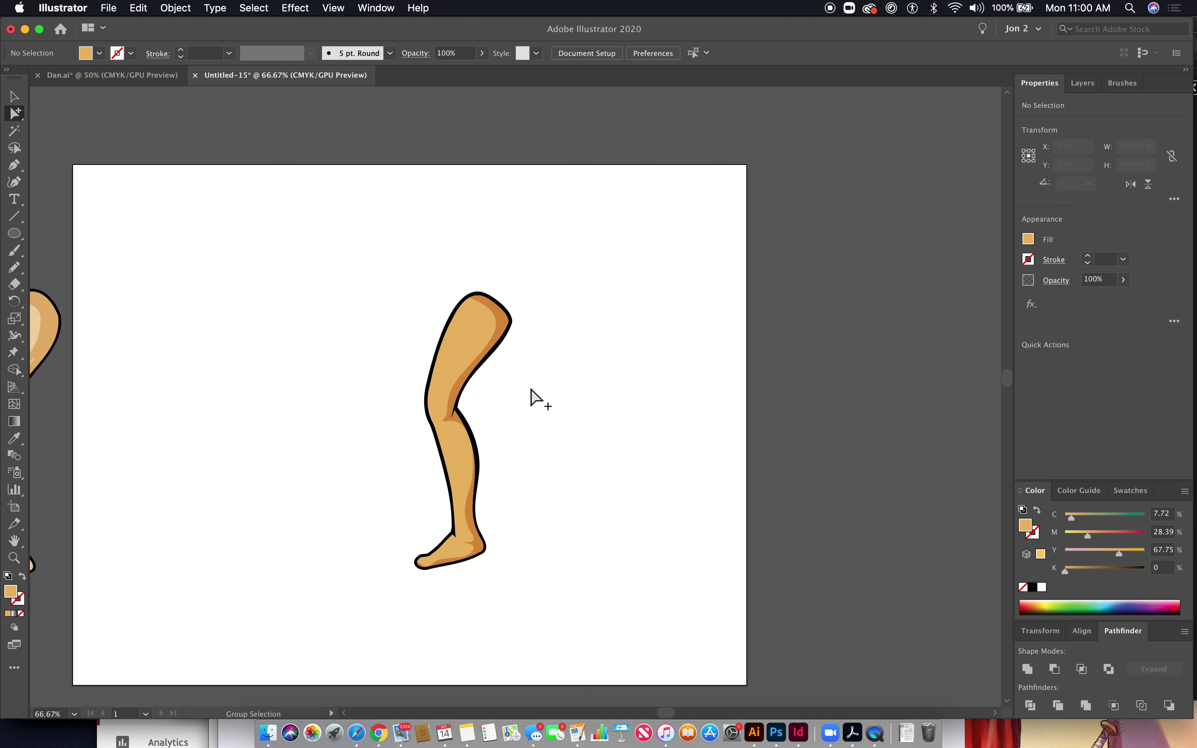
pyautogui.moveTo(403, 257); pyautogui.dragTo(654, 597)
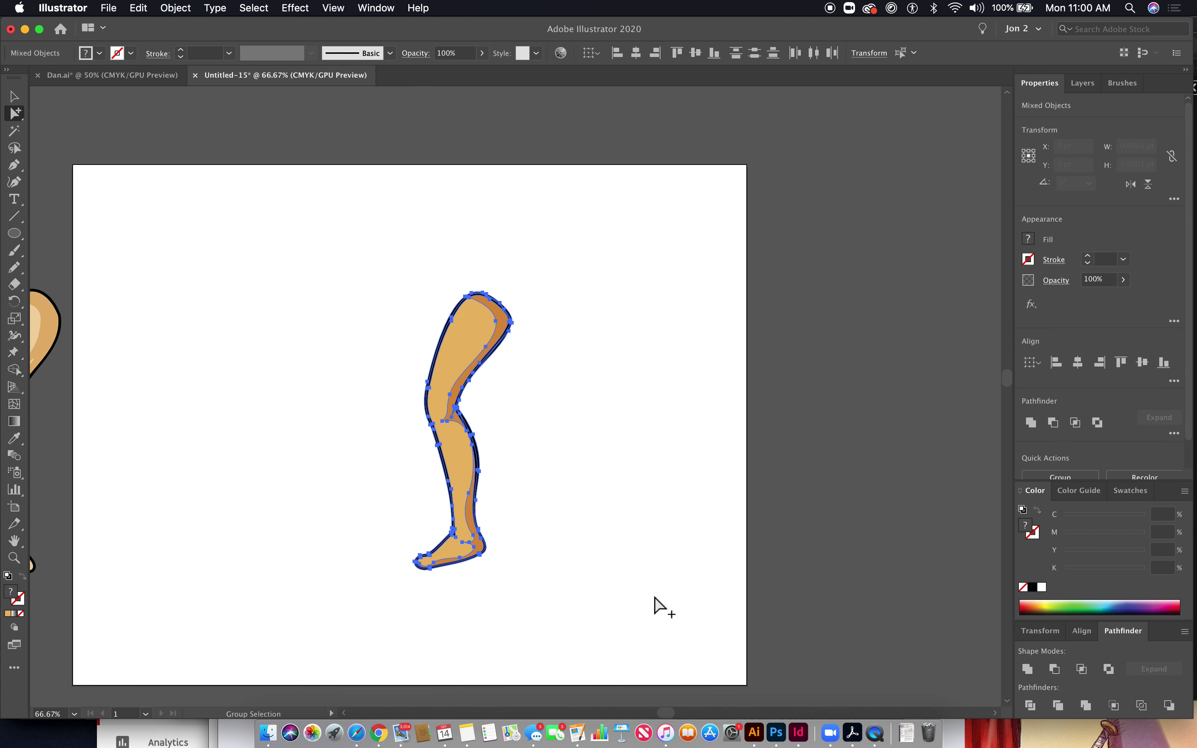
pyautogui.click(19, 303)
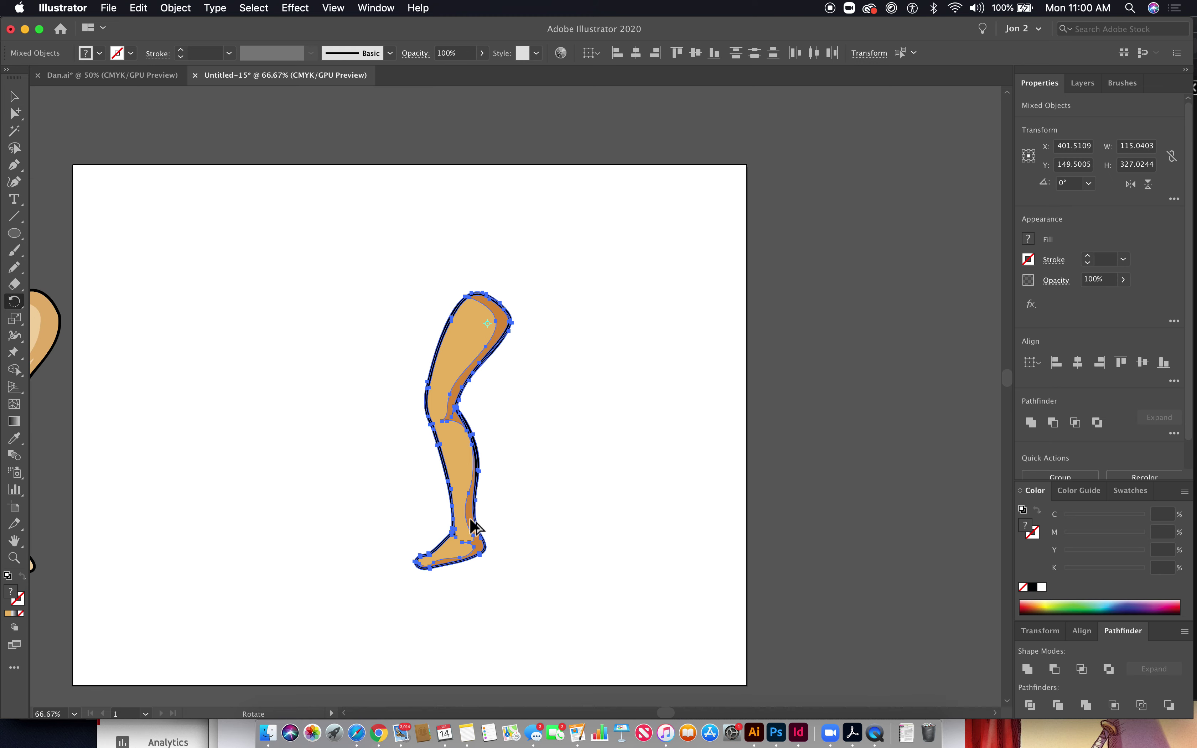
pyautogui.moveTo(472, 527); pyautogui.dragTo(614, 411)
pyautogui.click(15, 113)
pyautogui.click(285, 233)
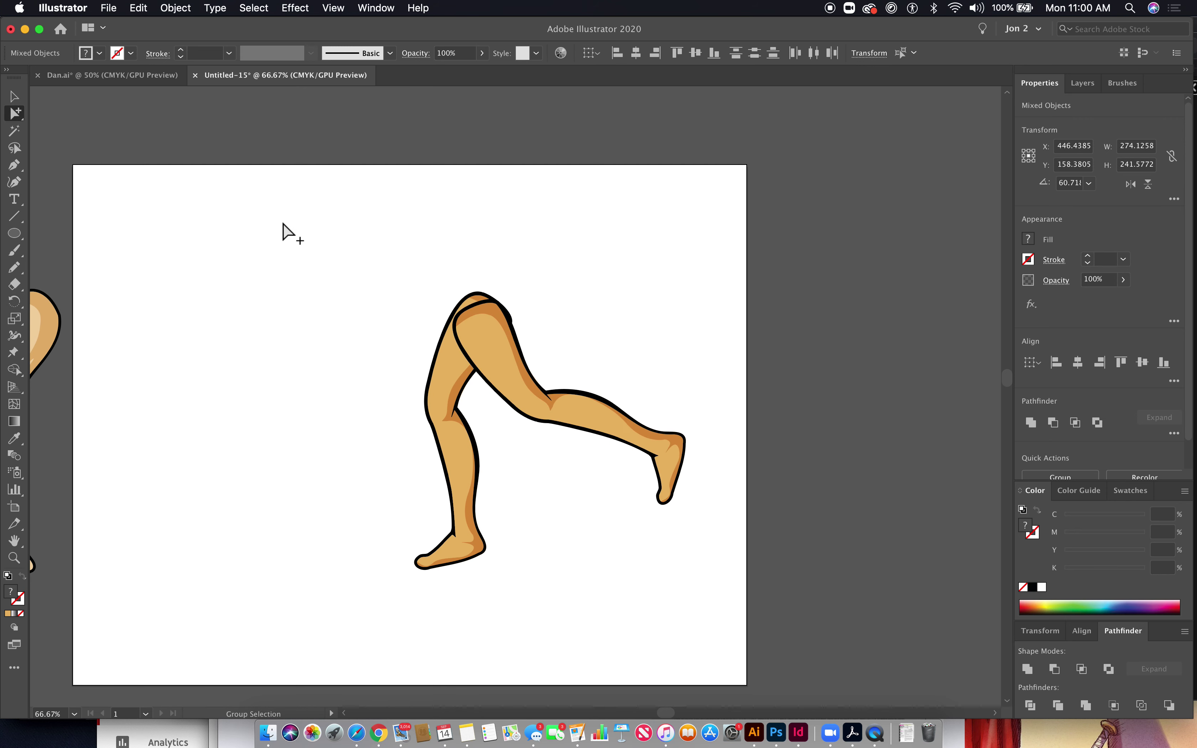